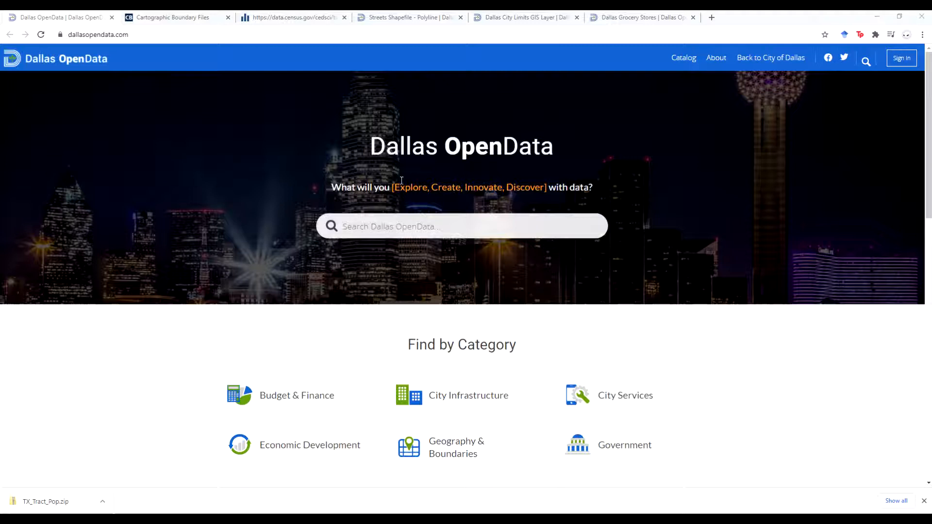
Review the Dallas OpenData streets, city limits and grocery store pages and the Census tract boundary and Age and Sex table pages
drag(351, 150, 547, 153)
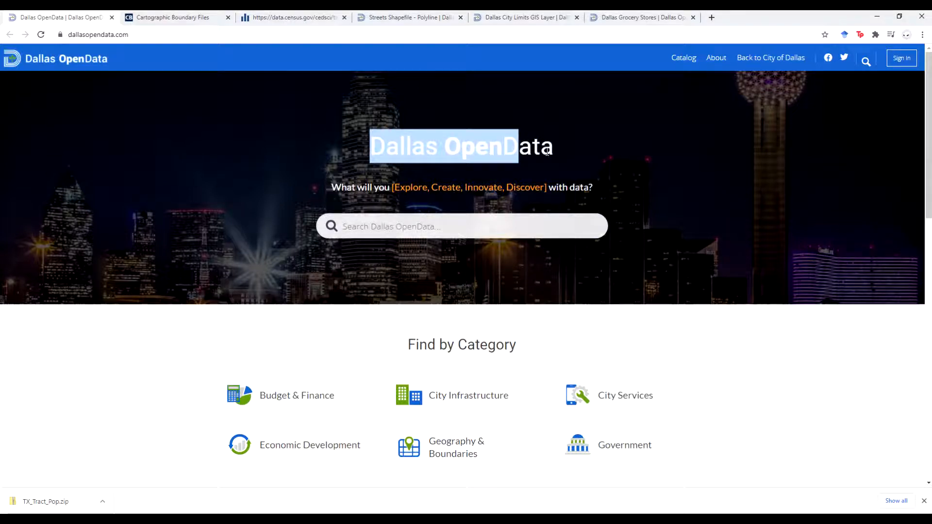
click(547, 152)
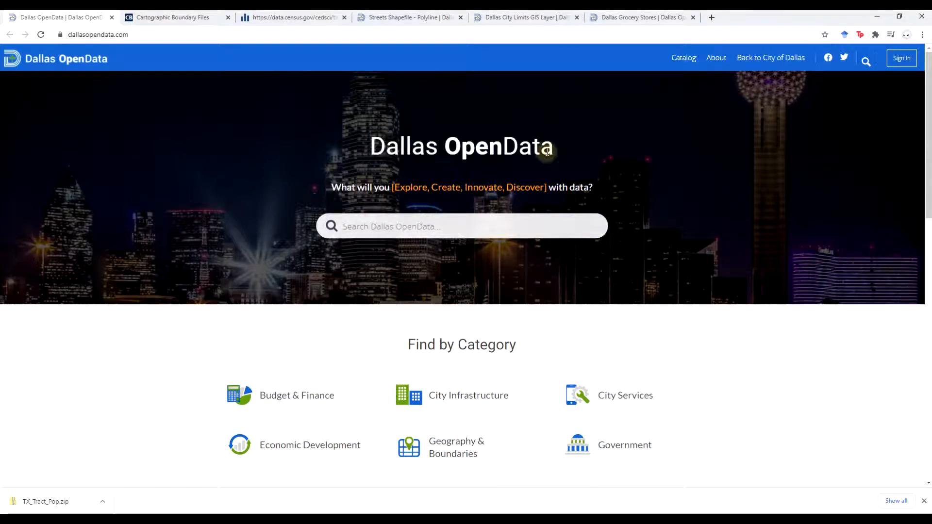
click(424, 24)
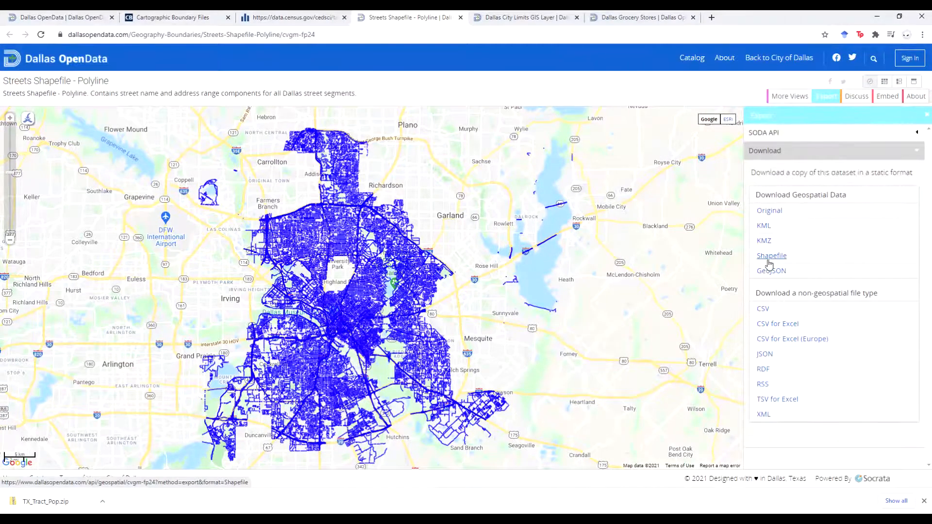
click(523, 19)
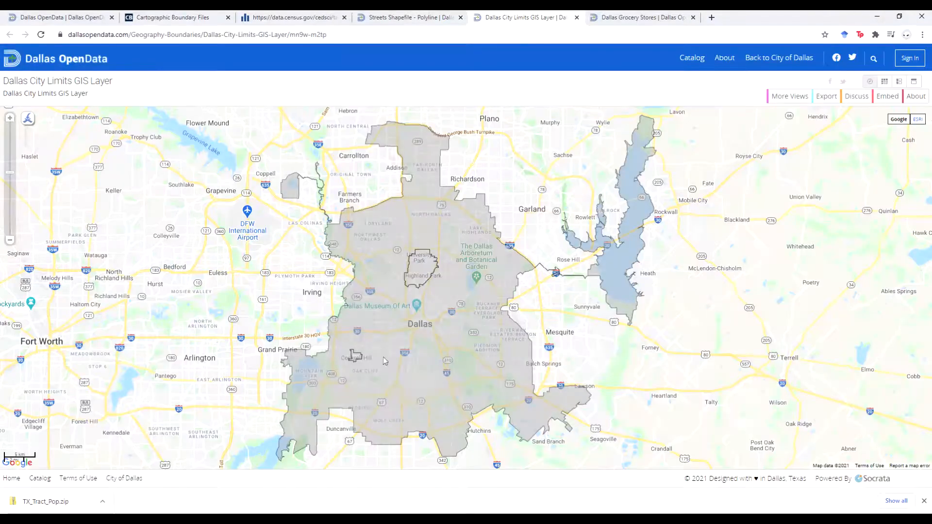
click(633, 19)
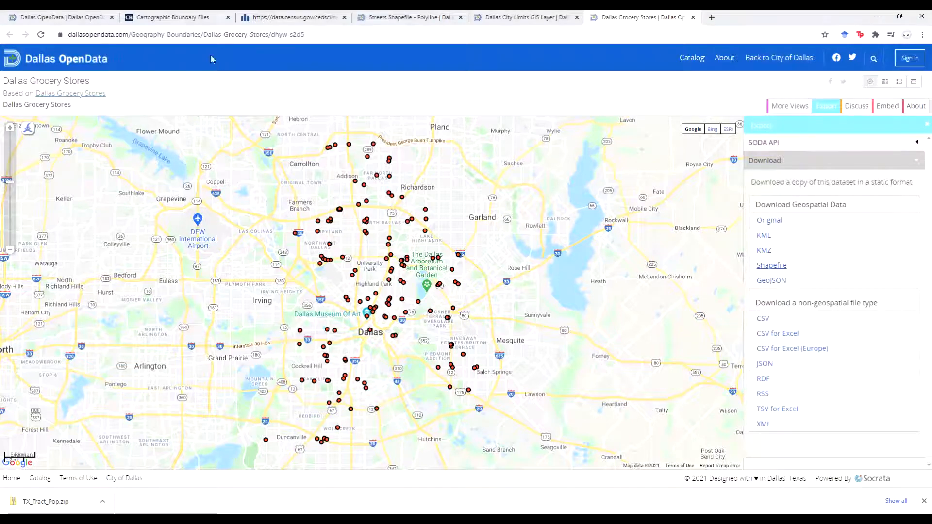
click(203, 24)
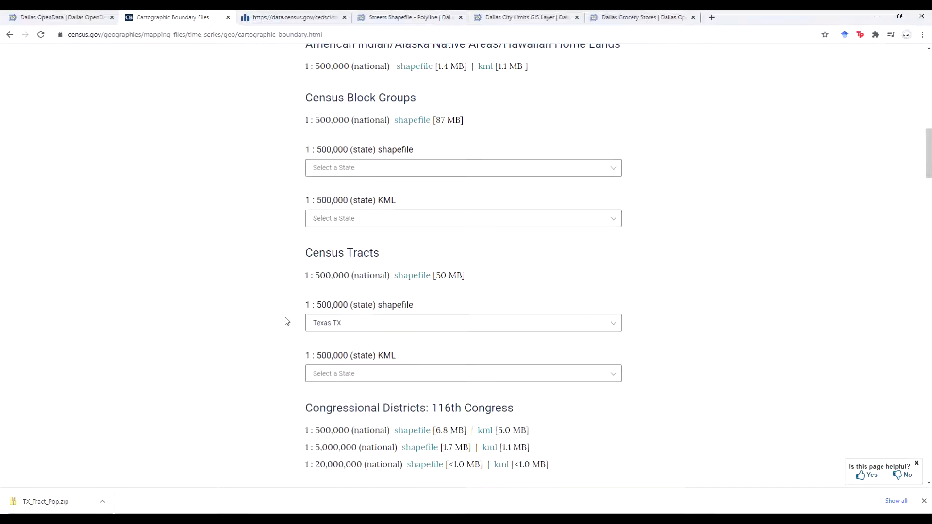
click(271, 19)
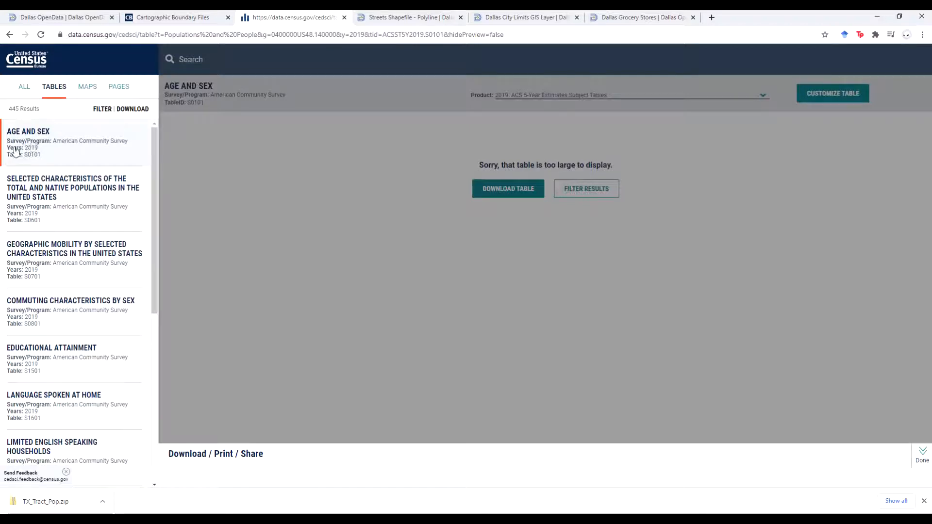
Open the TX_Tract_Pop folder inside TutorialExercise to examine the extracted population files
click(33, 505)
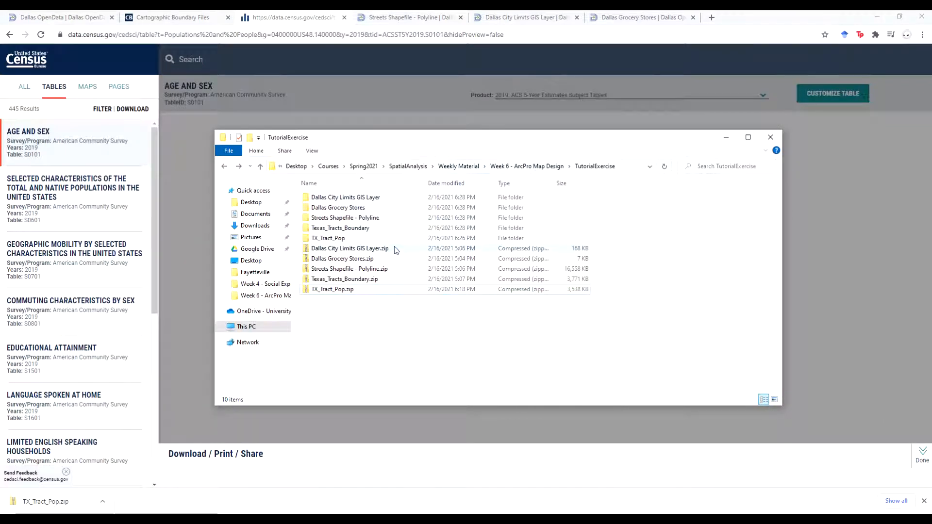
click(870, 194)
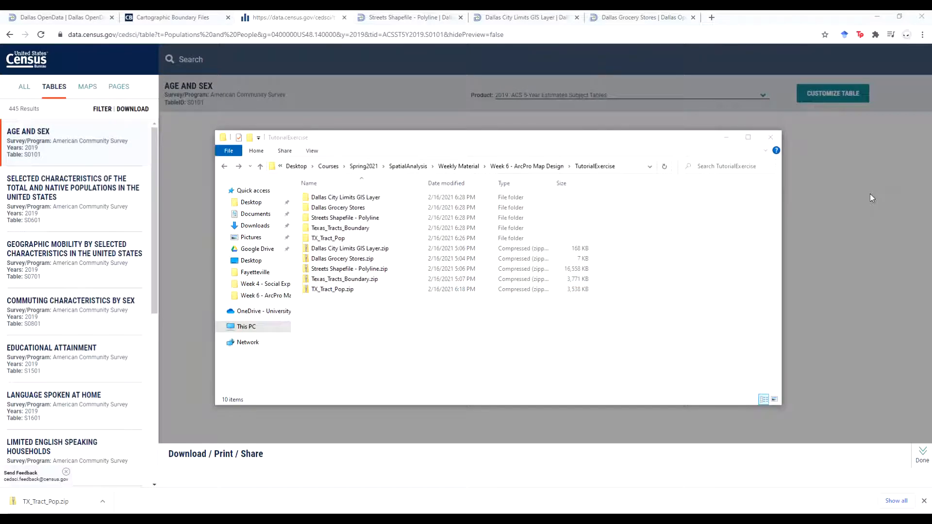
double_click(332, 240)
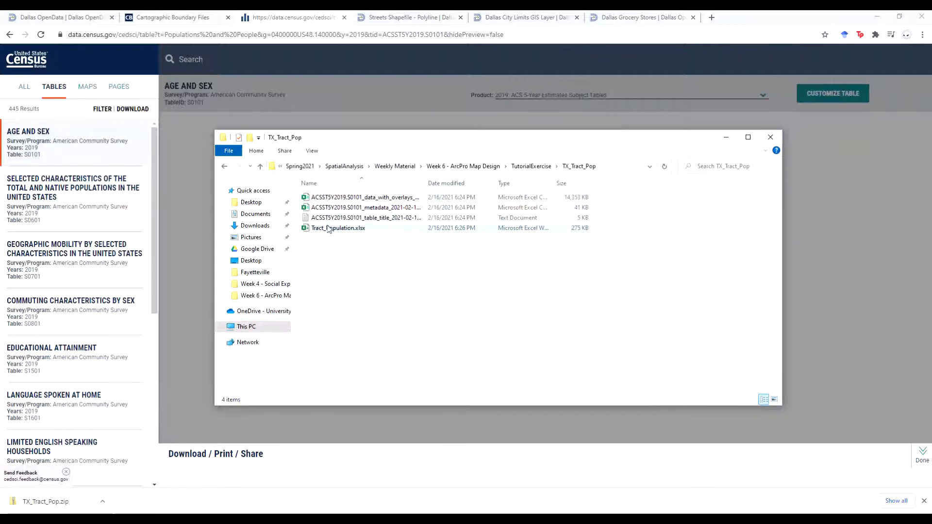
click(336, 252)
drag(416, 142, 486, 139)
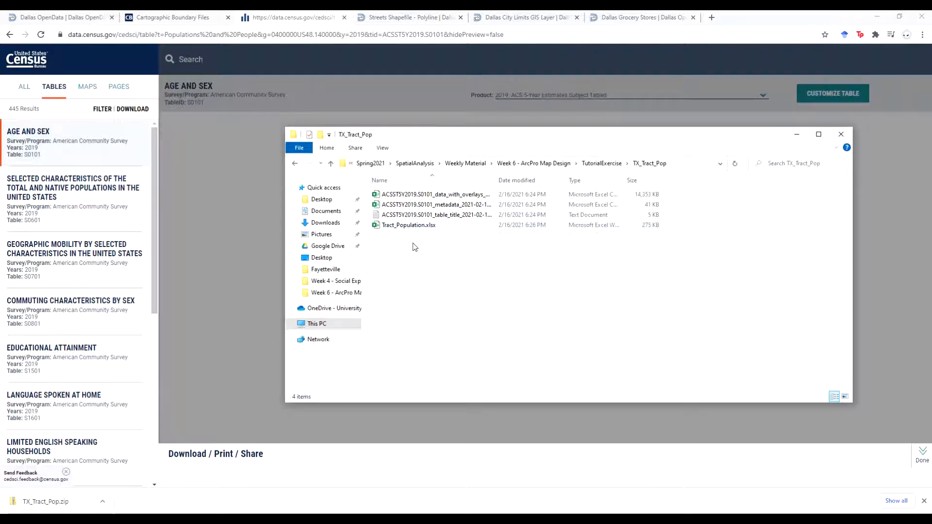
Revisit the Census Cartographic Boundary Files page and the Age and Sex table page
click(160, 22)
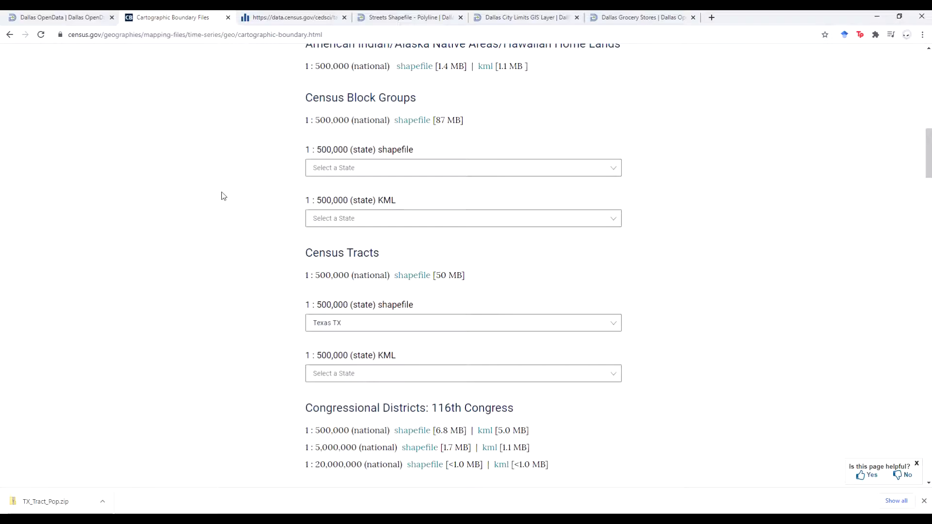
scroll(223, 196, up, 8)
click(295, 18)
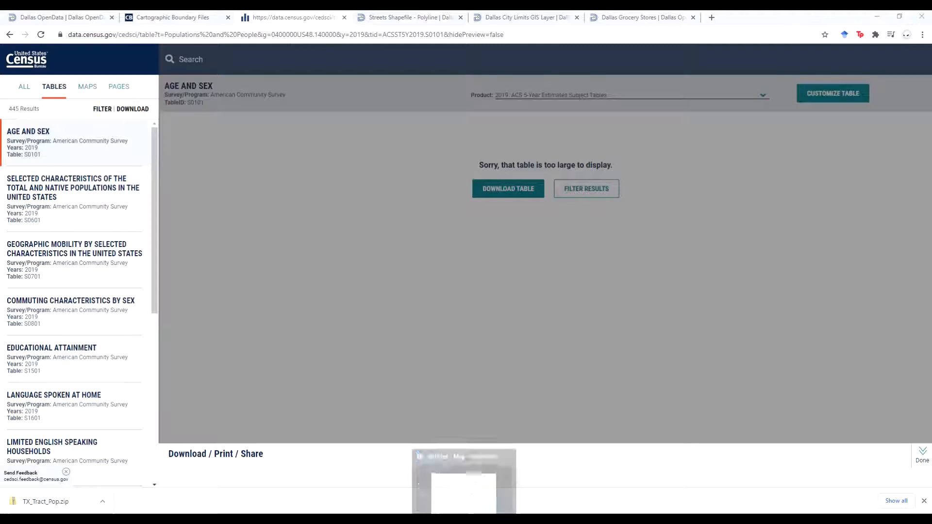
Switch to ArcGIS Pro, turn on the Grocery Store layer and zoom the map to its extent
click(465, 520)
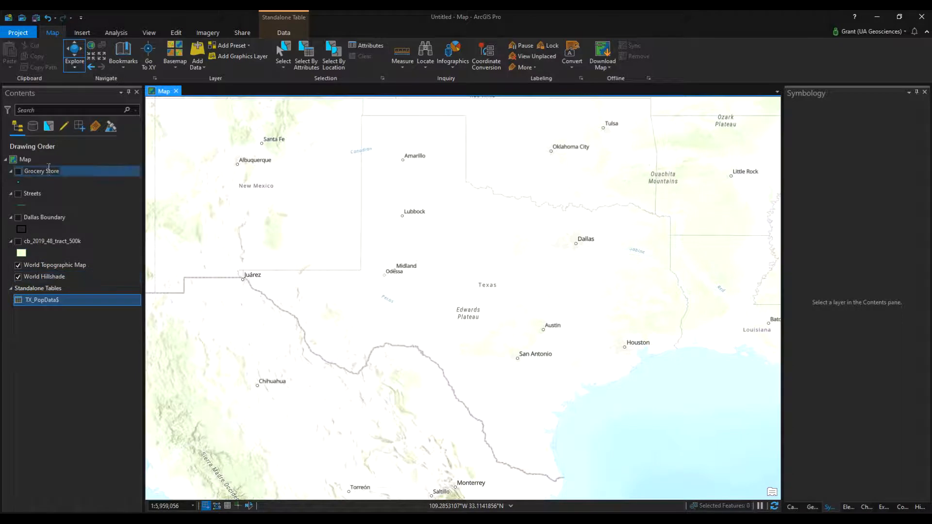
click(18, 171)
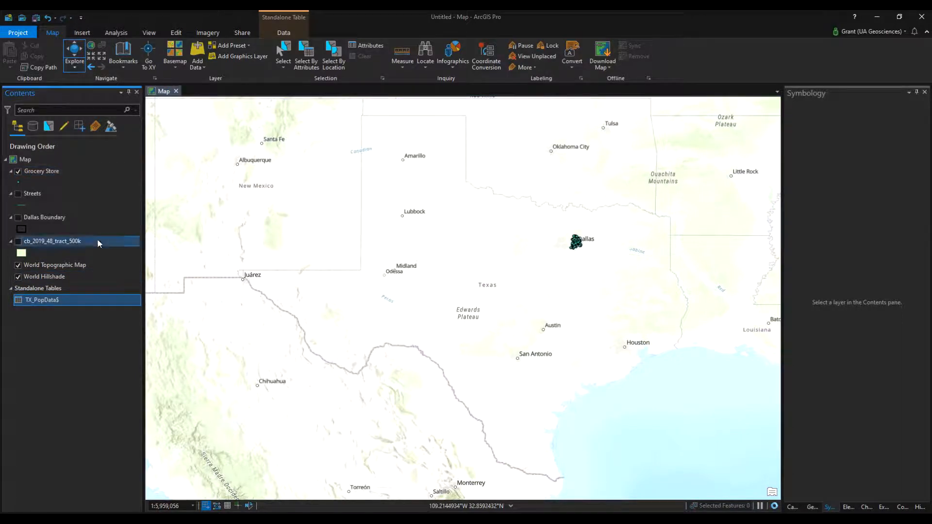
right_click(45, 171)
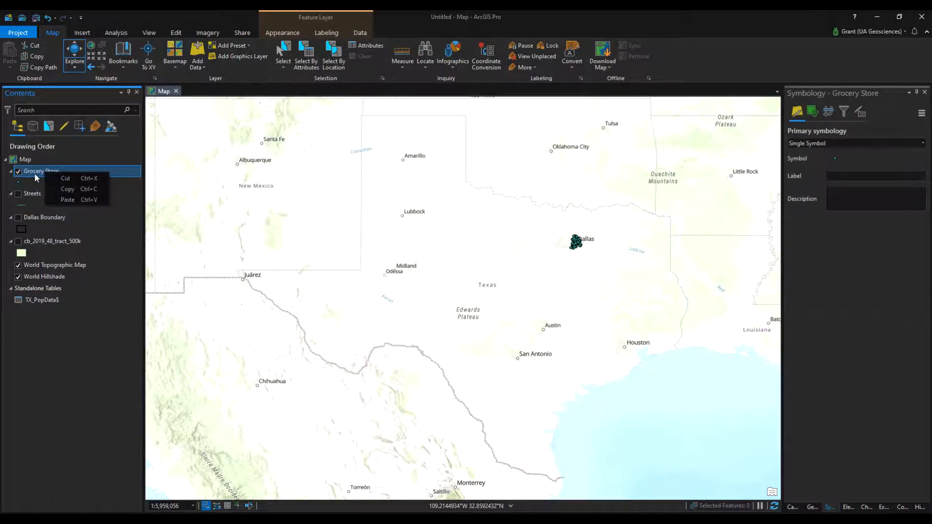
click(103, 170)
right_click(50, 171)
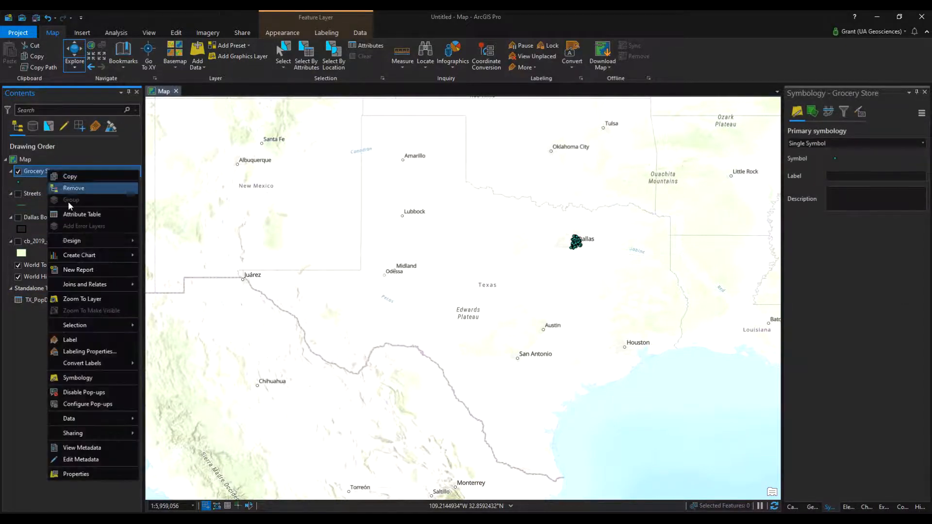
click(86, 300)
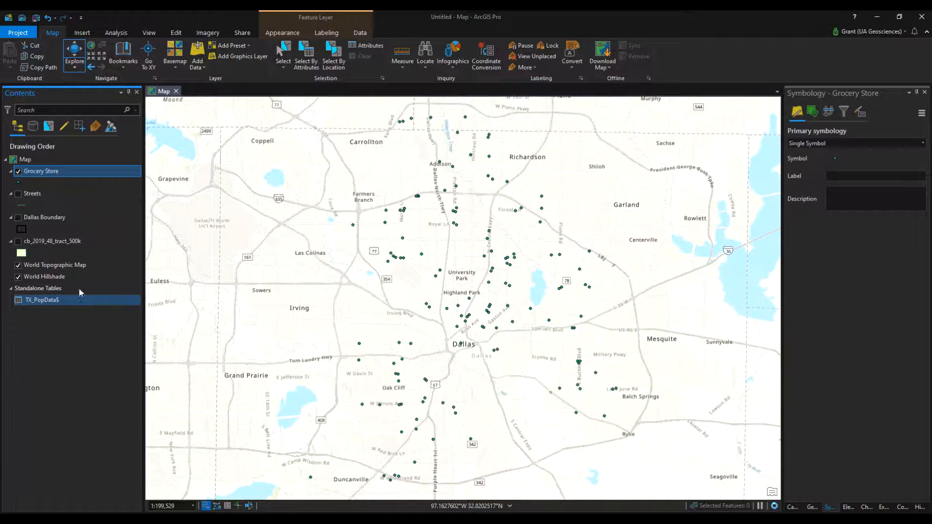
Display the Dallas Boundary and Streets layers together with the grocery stores, and hide both layers again
click(18, 217)
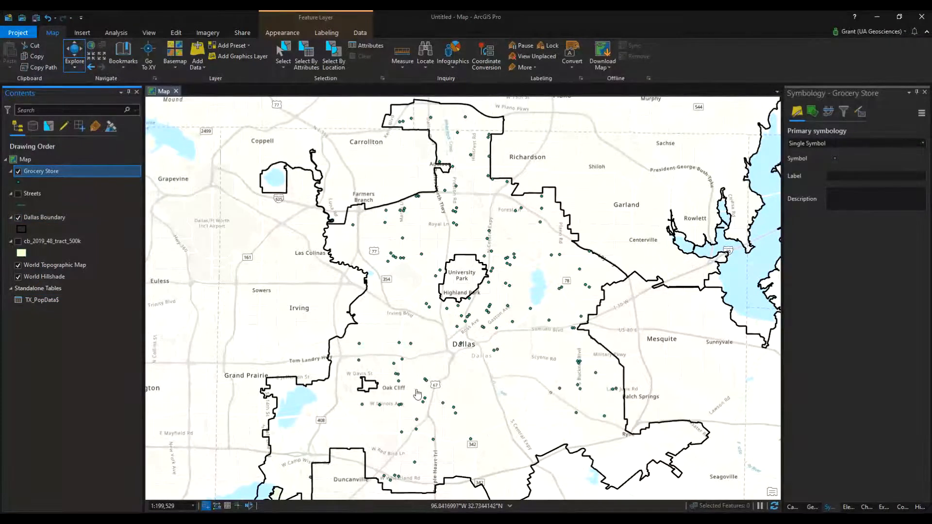
scroll(417, 393, down, 2)
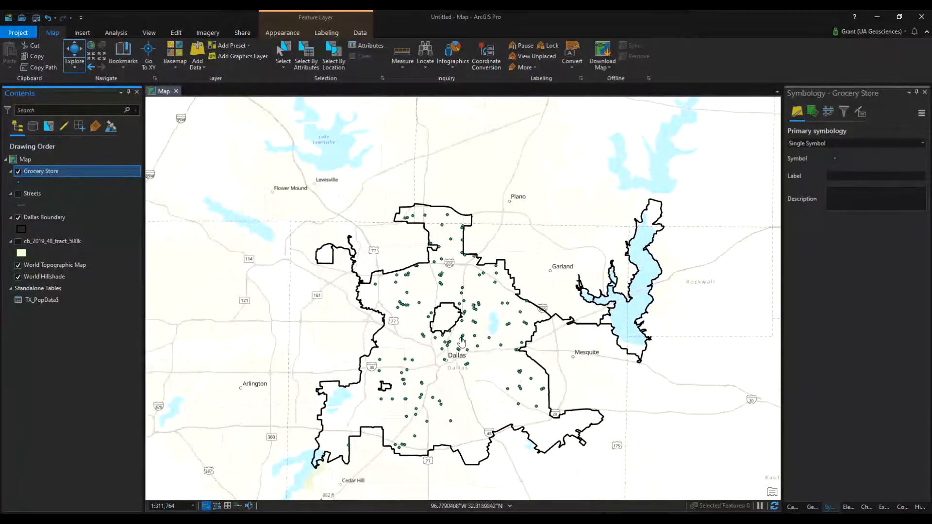
click(18, 194)
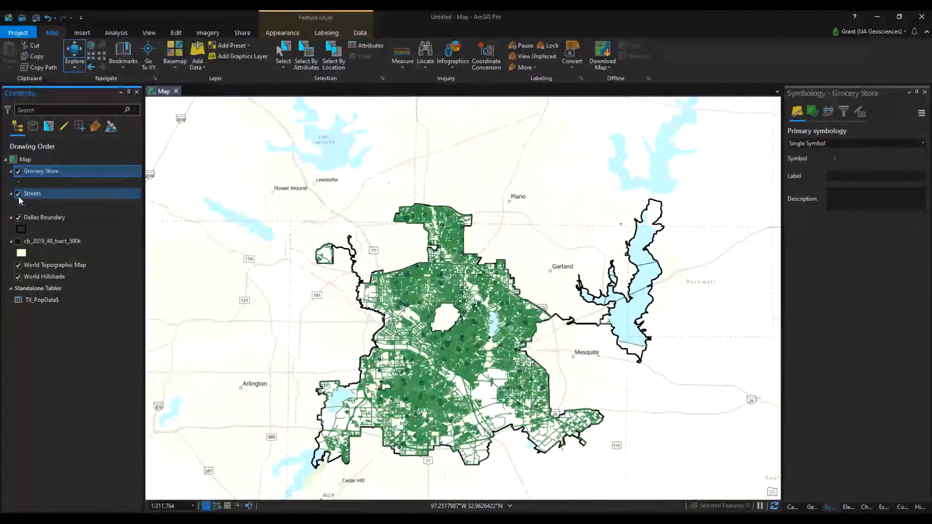
click(18, 194)
click(17, 217)
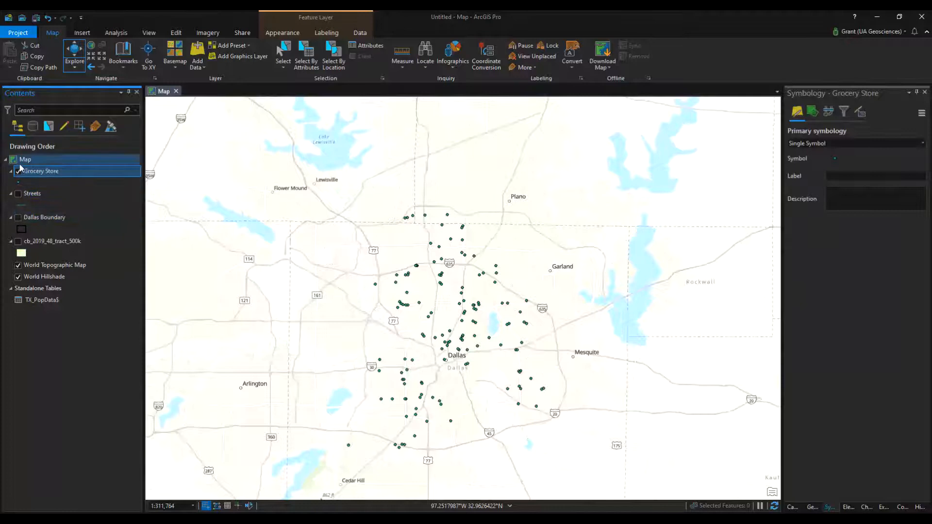
Hide the Grocery Store layer and show the Dallas Boundary and cb_2019_48_tract_500k layers
click(18, 171)
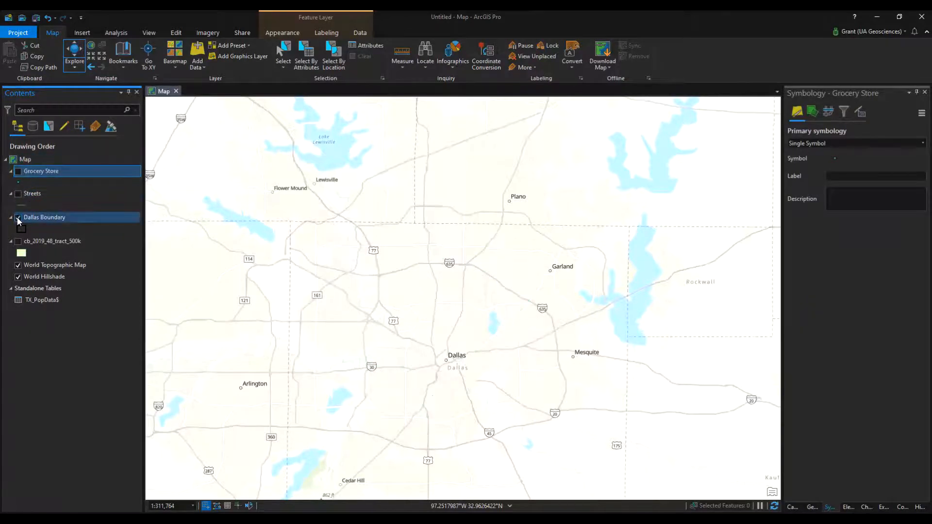
click(18, 218)
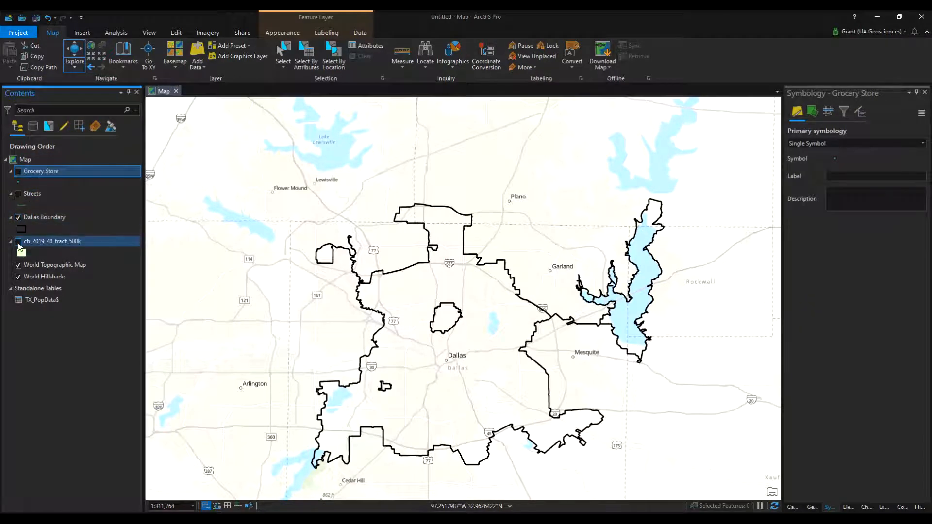
click(18, 242)
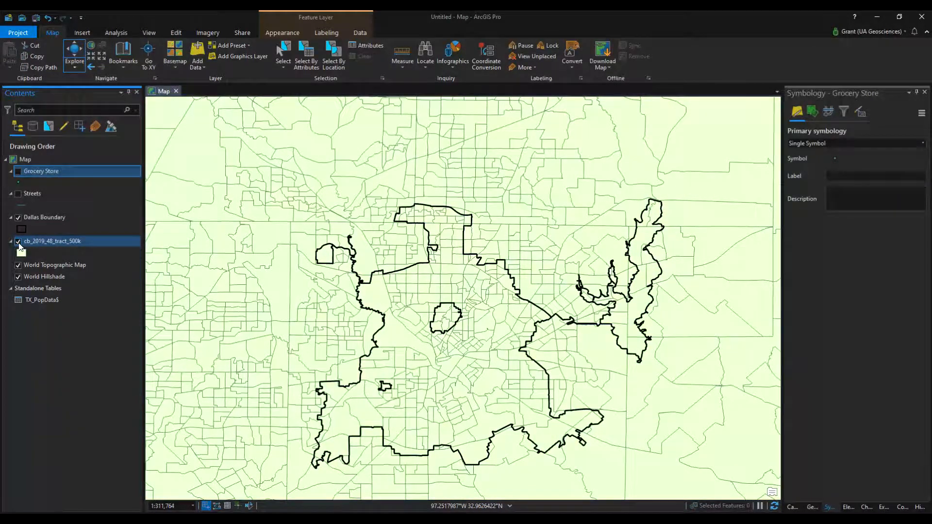
Toggle the Dallas Boundary layer off and on repeatedly to compare the city limits with the census tracts
click(18, 217)
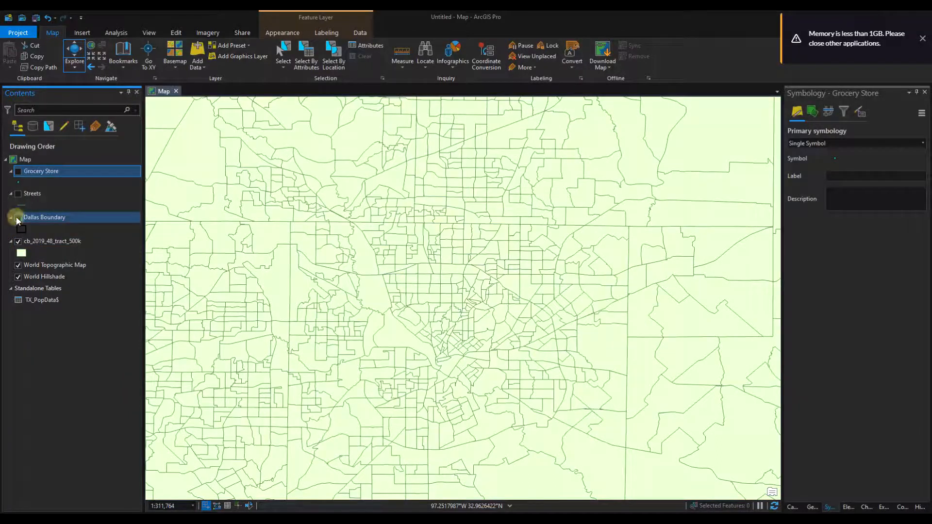
click(18, 218)
click(16, 218)
click(16, 218)
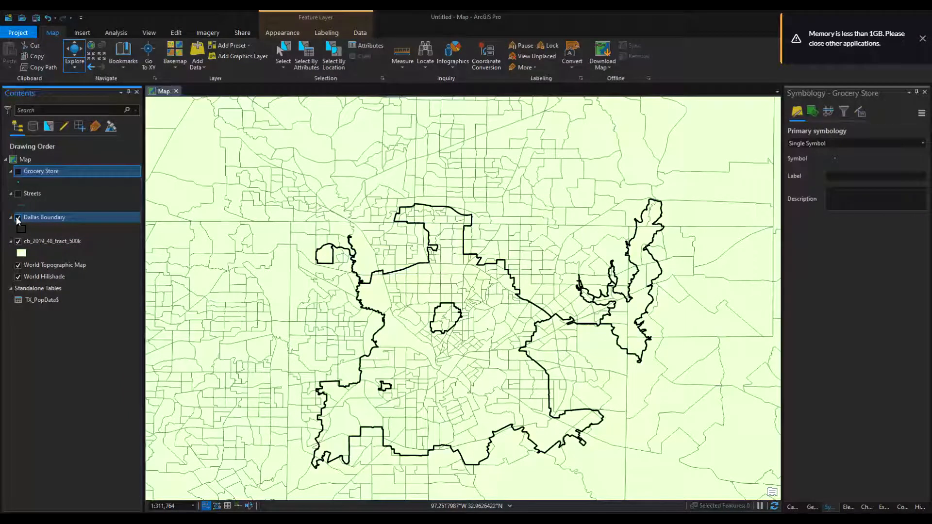
click(17, 218)
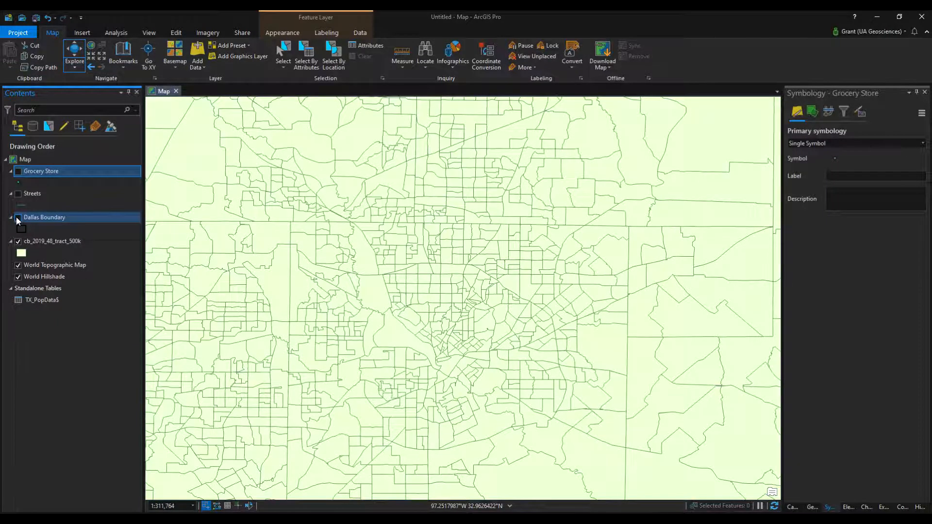
click(18, 218)
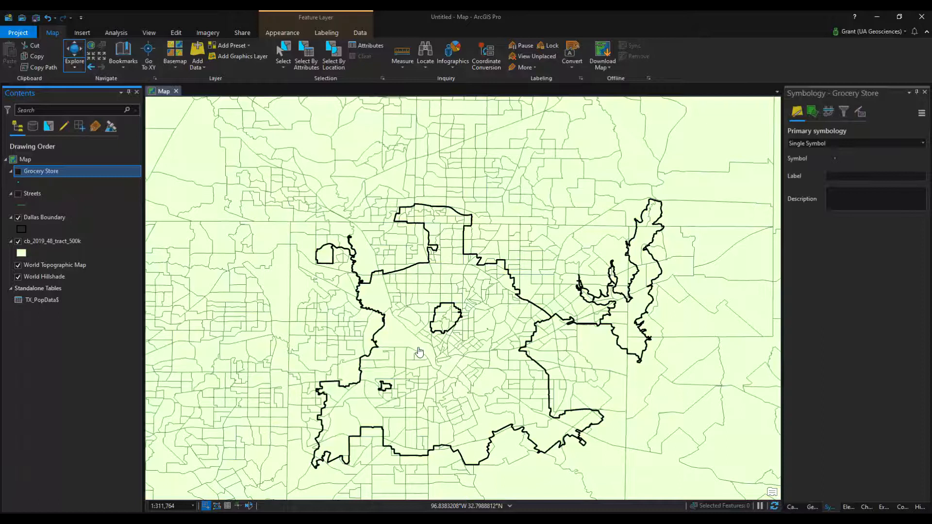
click(18, 217)
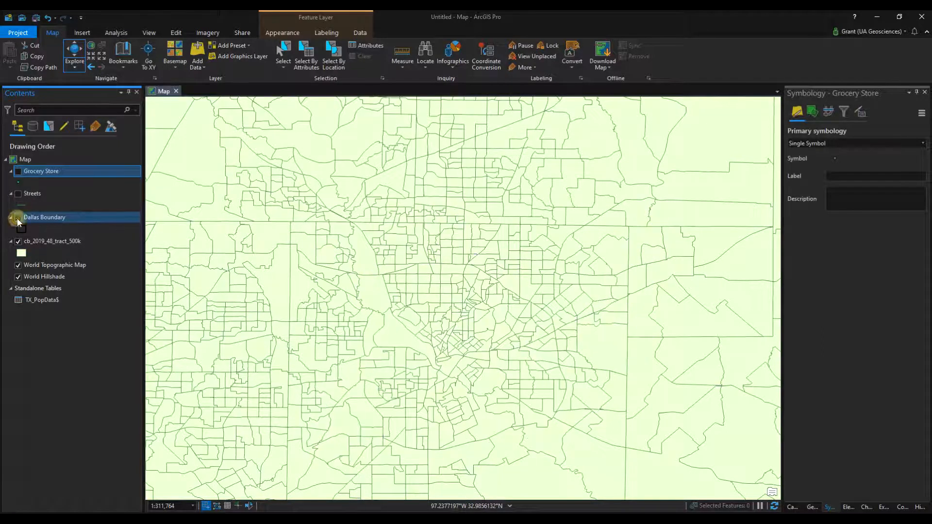
click(17, 219)
click(18, 219)
click(18, 219)
click(18, 219)
click(18, 219)
click(18, 218)
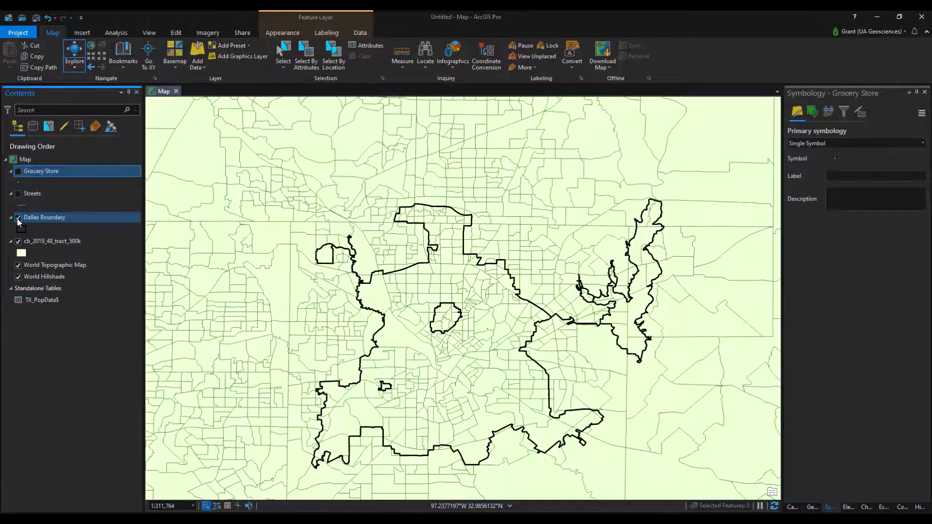
click(18, 218)
click(18, 218)
click(18, 218)
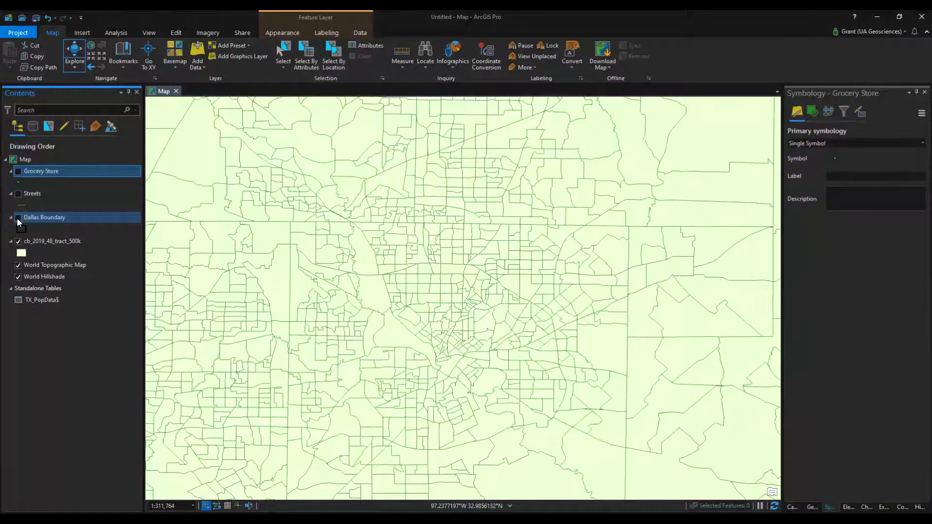
click(18, 219)
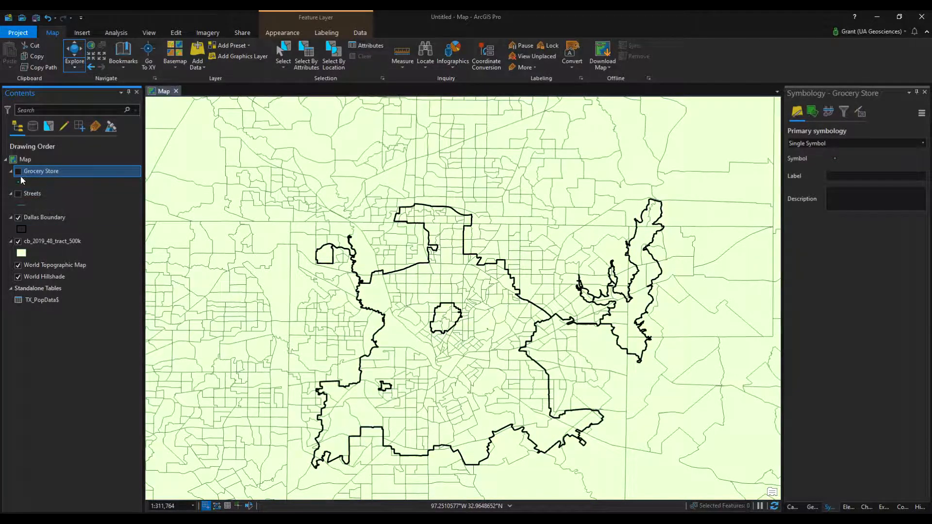
Hide the Dallas Boundary layer so that only the cb_2019_48_tract_500k layer is shown over the basemap
click(18, 218)
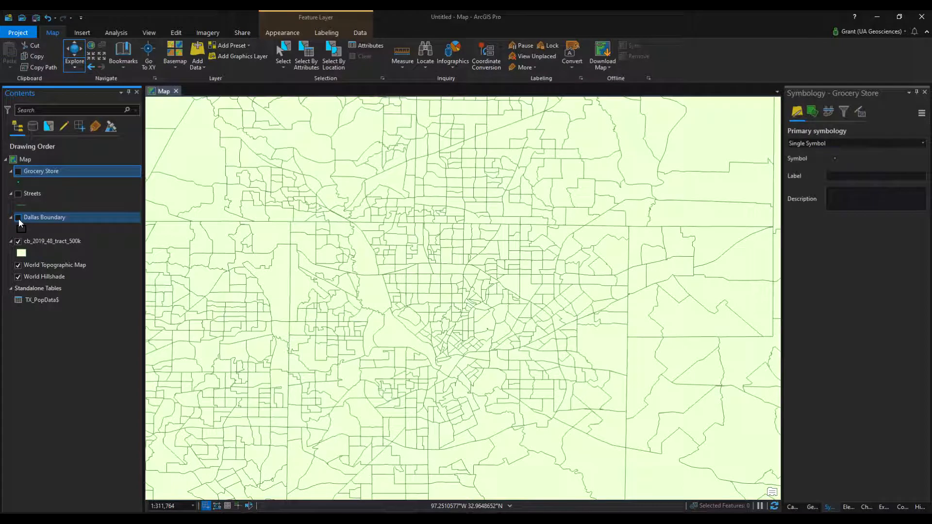
click(29, 242)
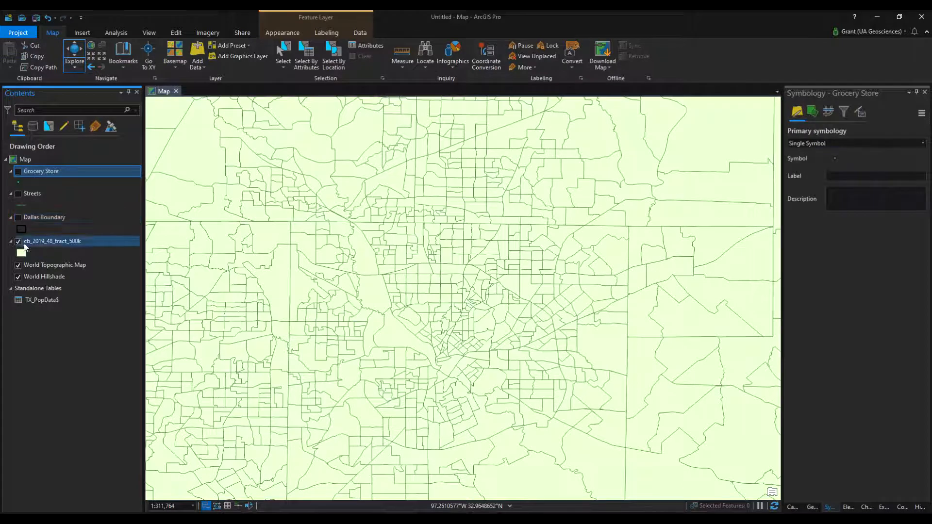
Set the transparency of the cb_2019_48_tract_500k layer to 50%
right_click(51, 243)
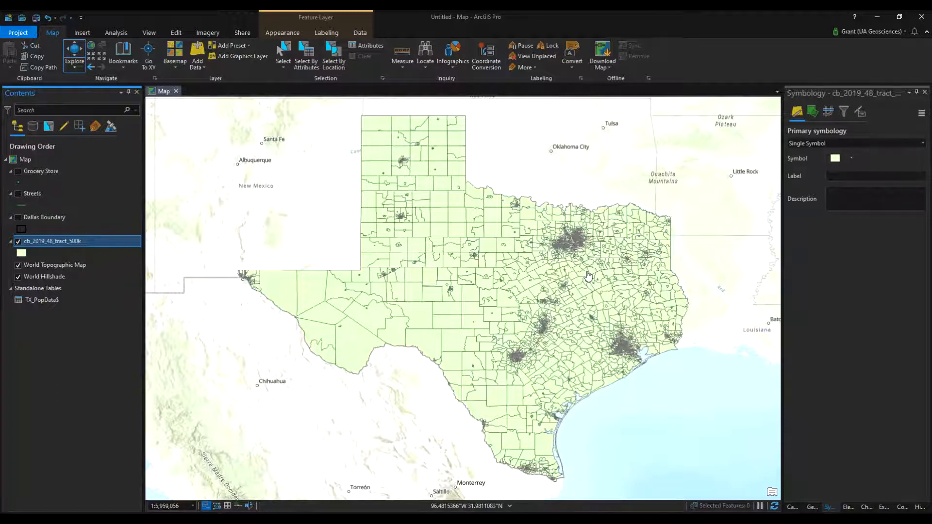
click(35, 244)
key(Escape)
click(282, 32)
click(182, 42)
text(50)
key(Return)
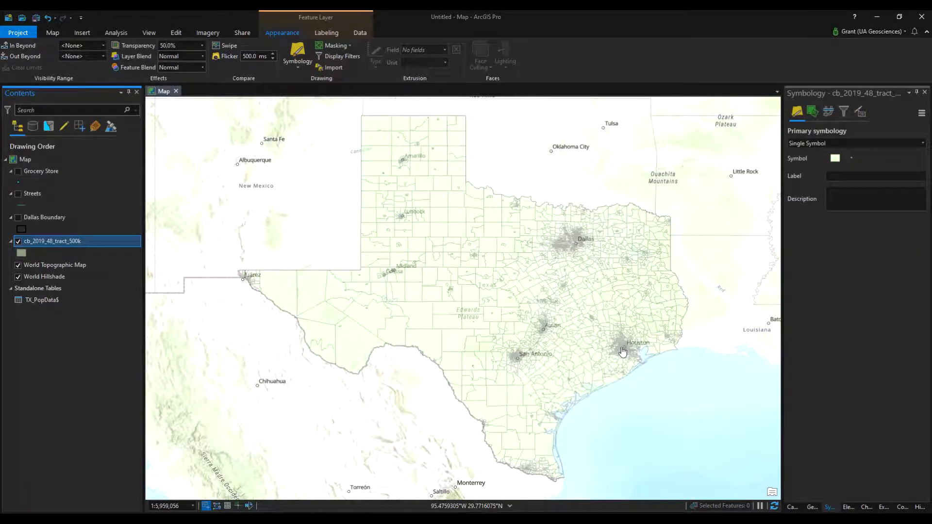
Examine the census tract density around Houston and Dallas over the basemap
scroll(623, 352, up, 5)
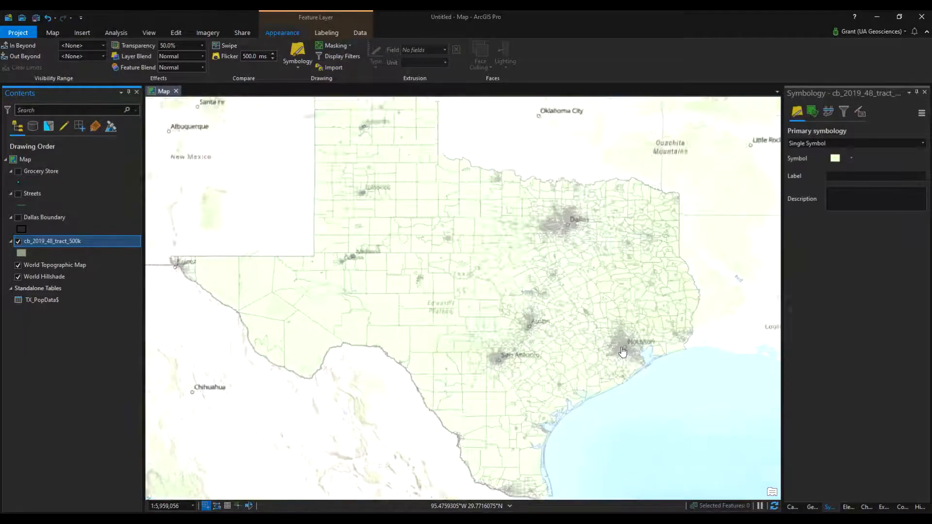
scroll(656, 358, up, 3)
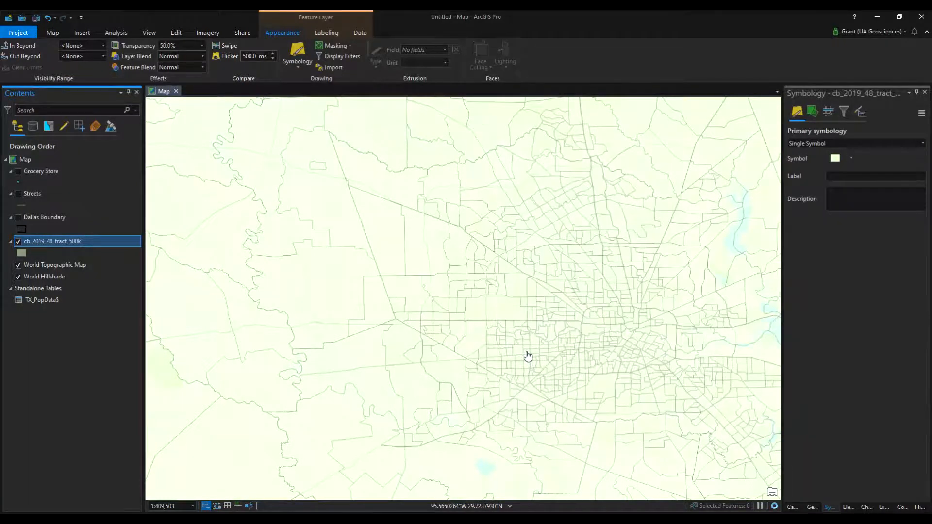
scroll(528, 356, down, 4)
scroll(528, 356, down, 1)
drag(466, 338, 488, 369)
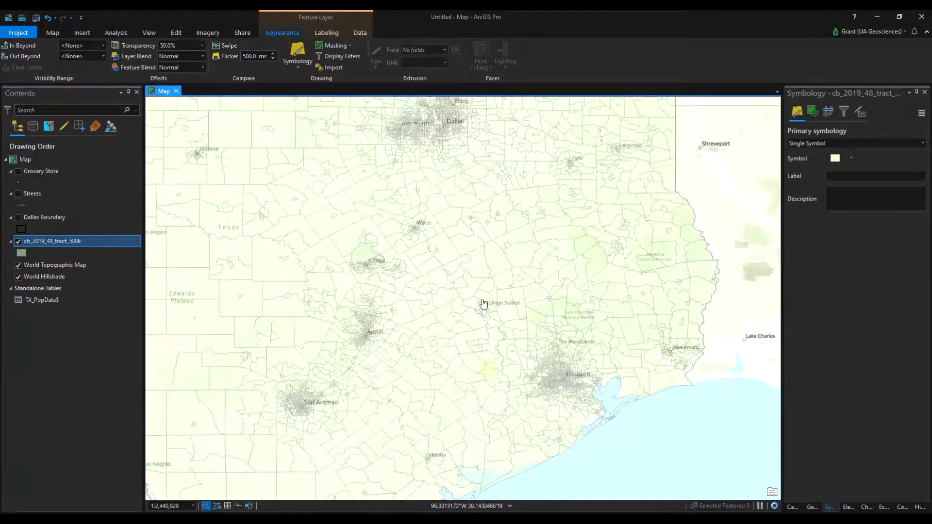
drag(402, 177, 431, 348)
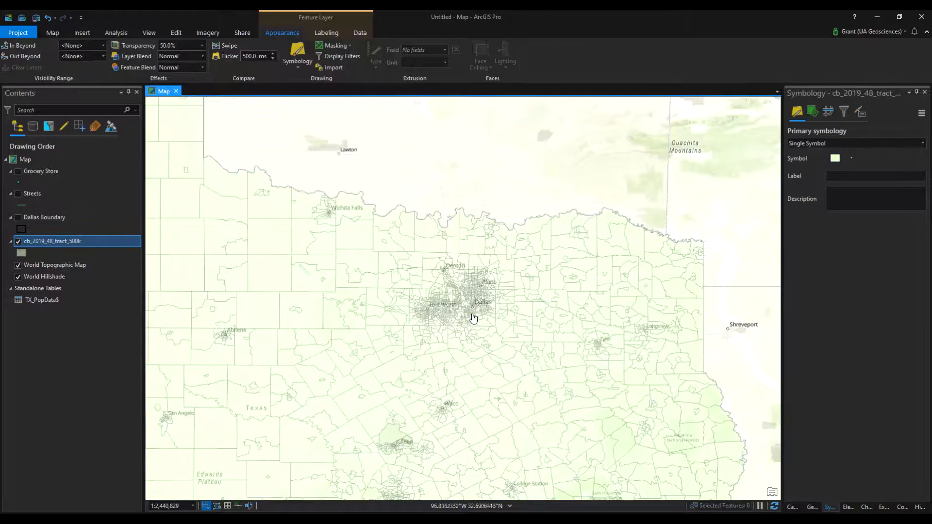
scroll(473, 318, up, 1)
scroll(474, 318, up, 3)
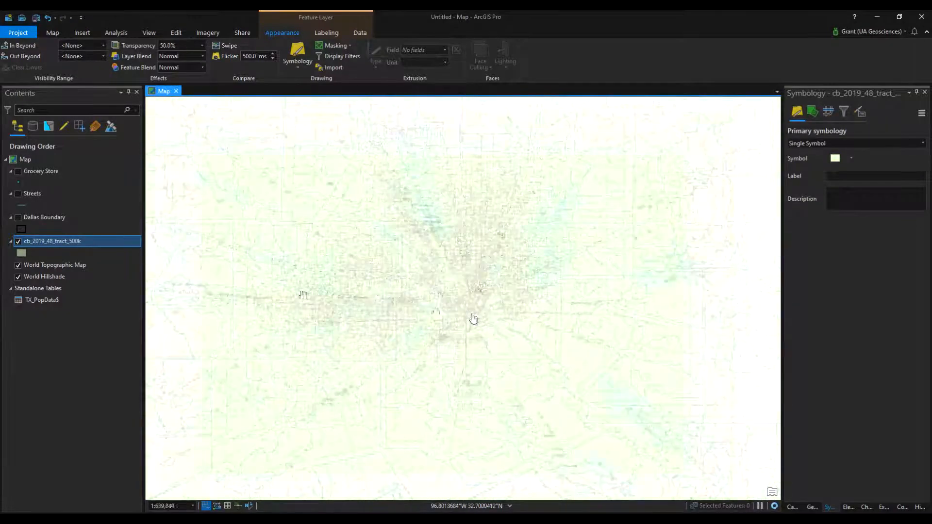
Open the attribute table of the cb_2019_48_tract_500k layer and examine its fields
right_click(81, 248)
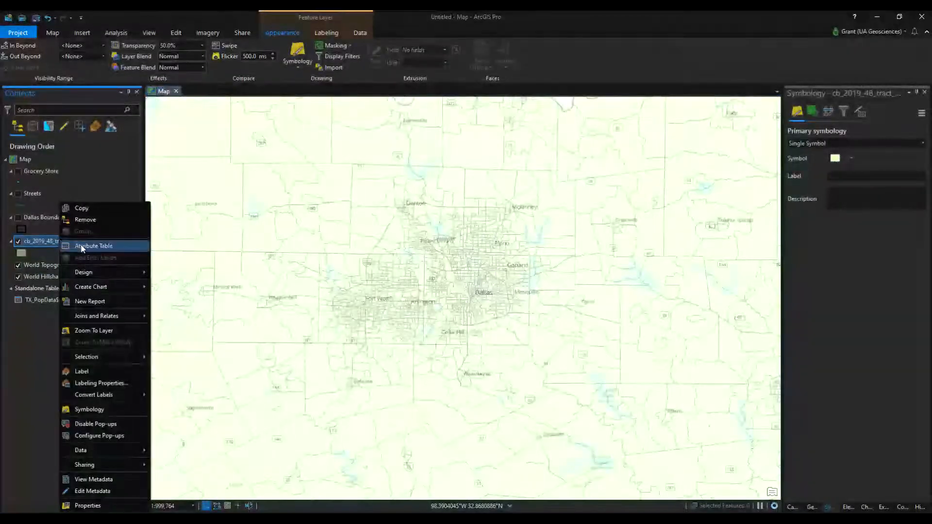
click(82, 246)
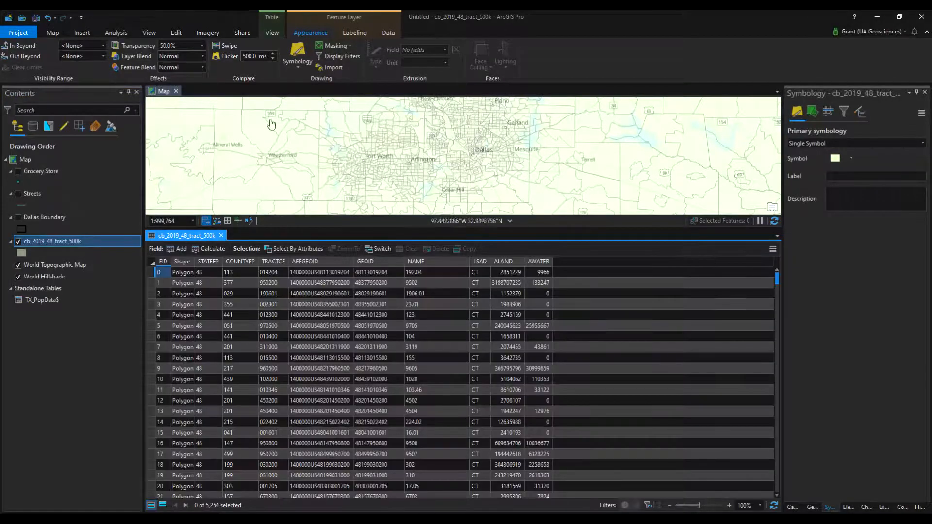
mouse_move(244, 271)
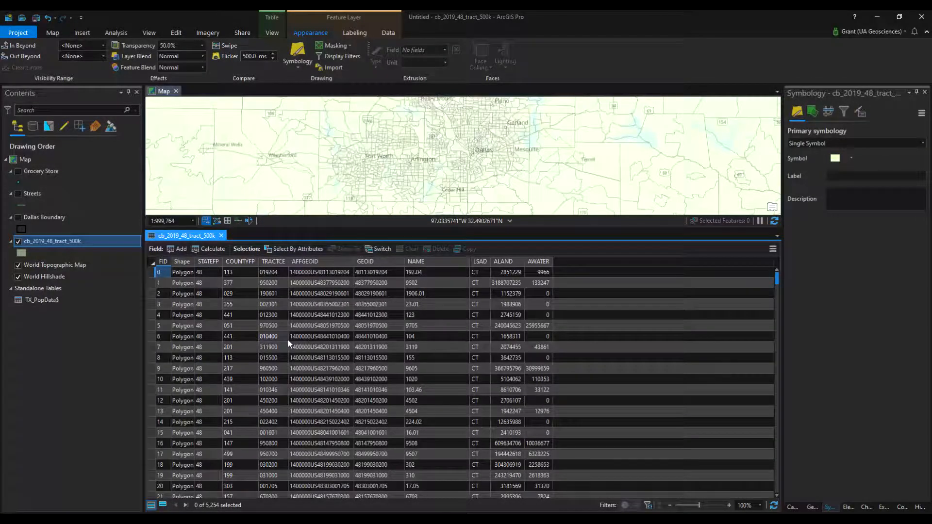
Open the TX_PopData$ standalone table and compare it with the cb_2019_48_tract_500k attribute table
right_click(47, 302)
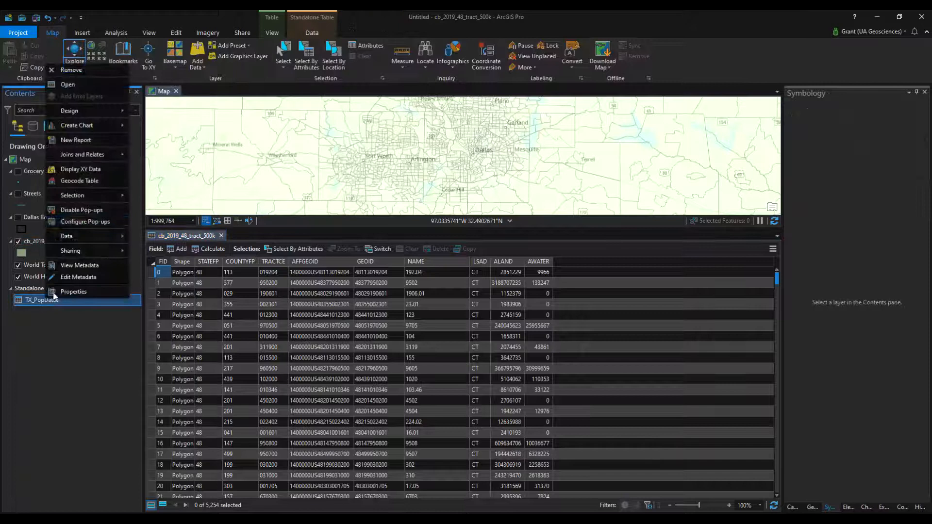
click(86, 84)
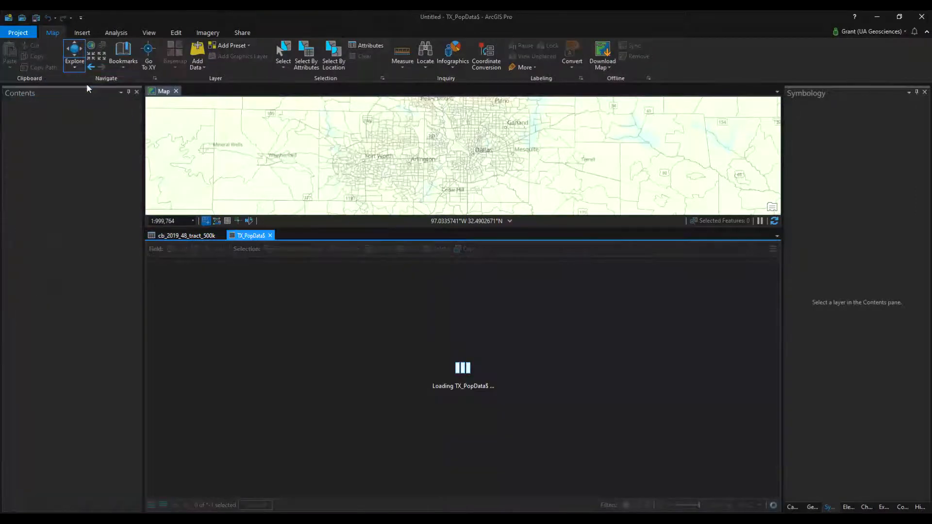
click(189, 236)
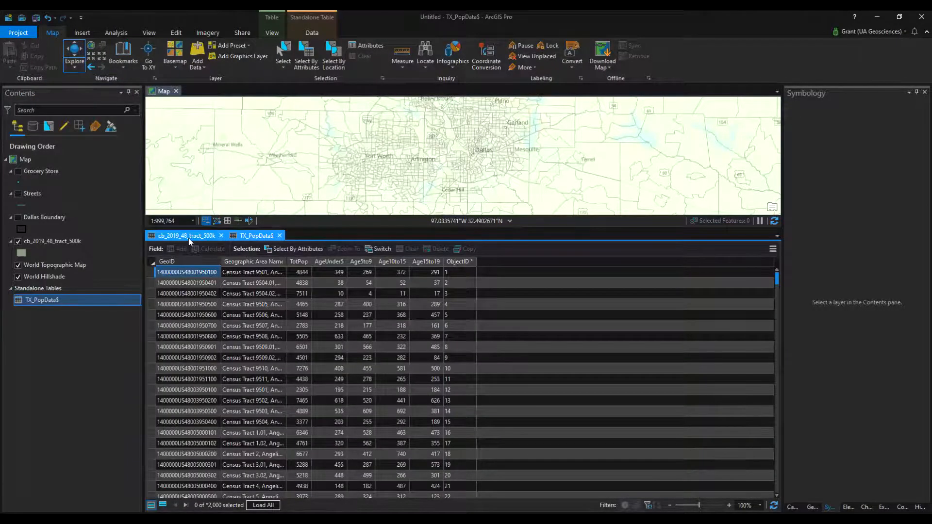
click(244, 238)
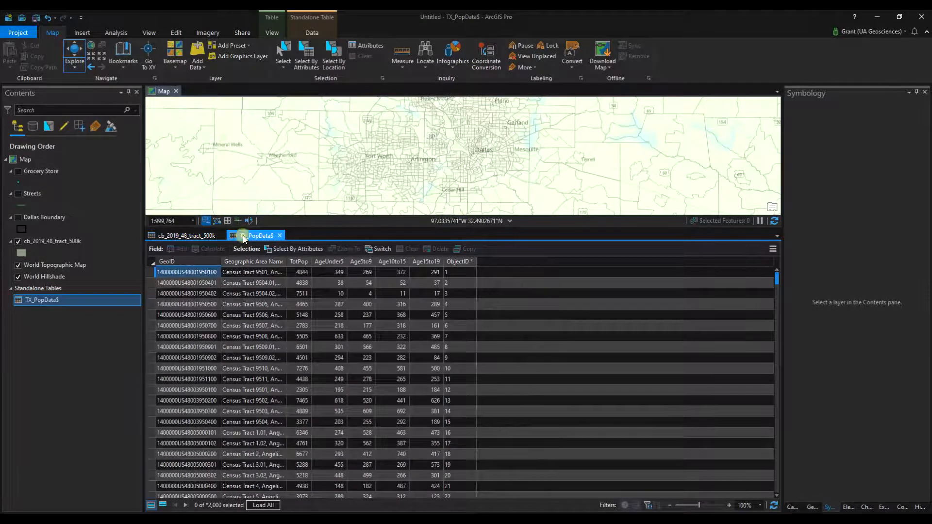
click(177, 236)
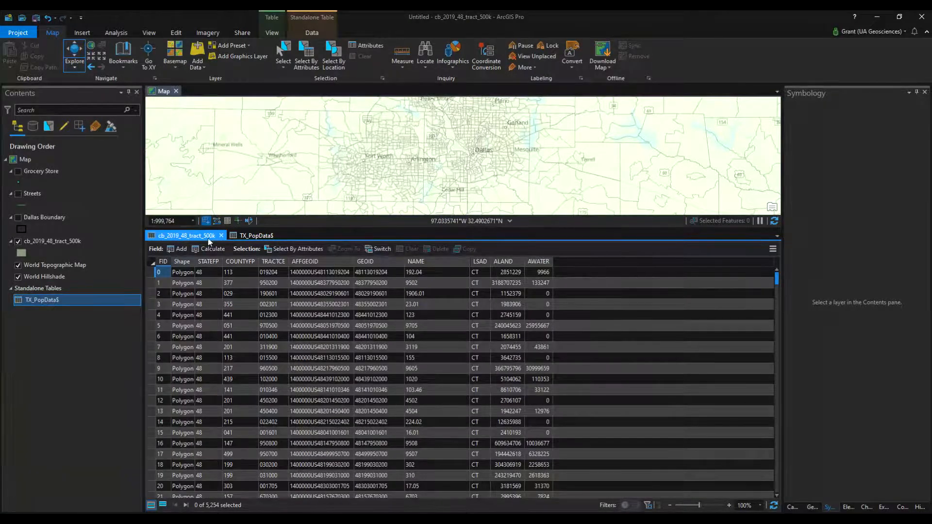
click(253, 238)
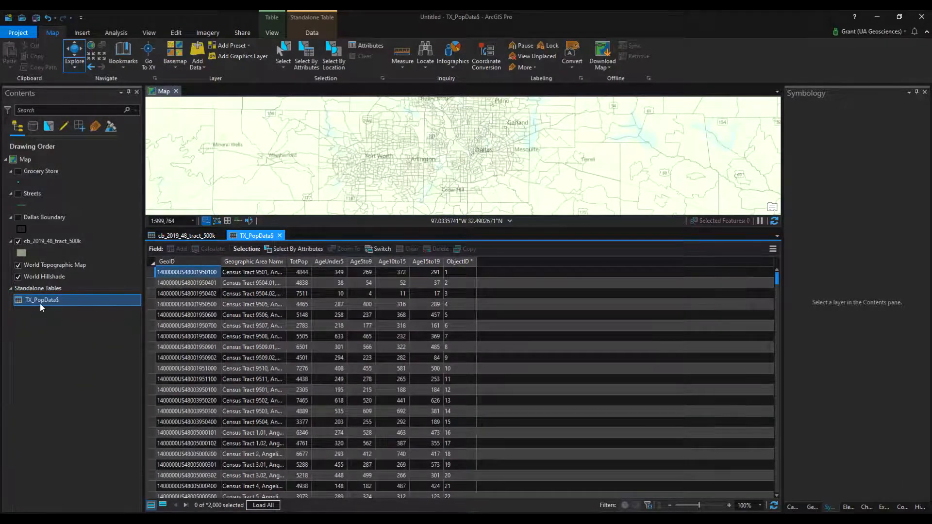
Compare the AFFGEOID values in the tract table with the GeoID values in TX_PopData$ as a common join key
click(178, 236)
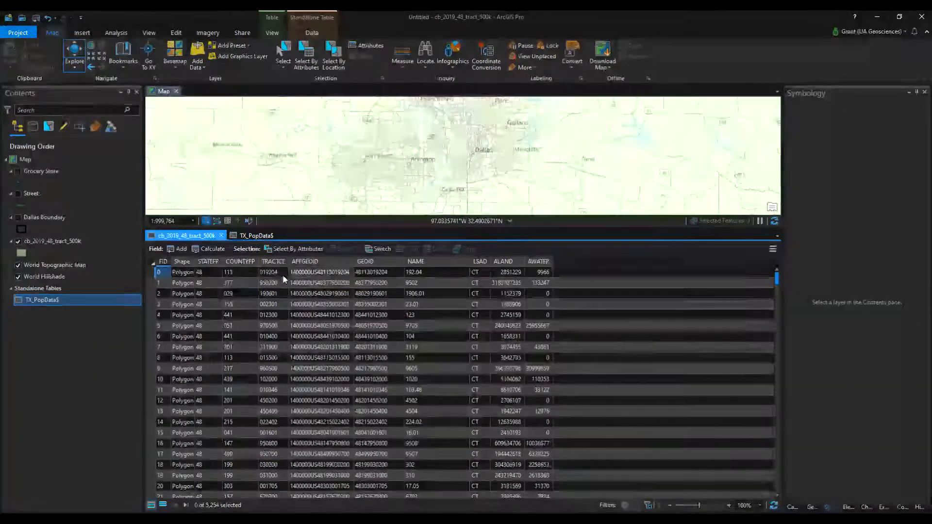
click(327, 272)
click(320, 304)
click(312, 368)
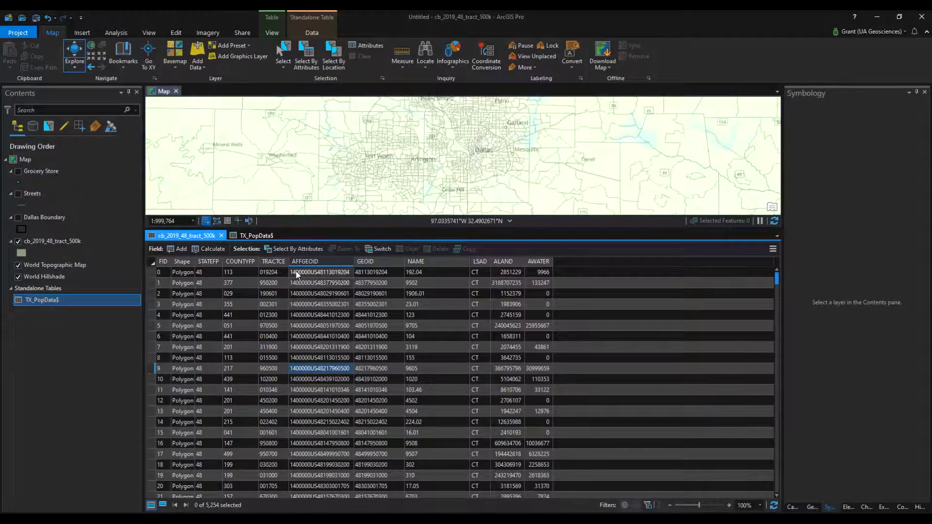
click(253, 235)
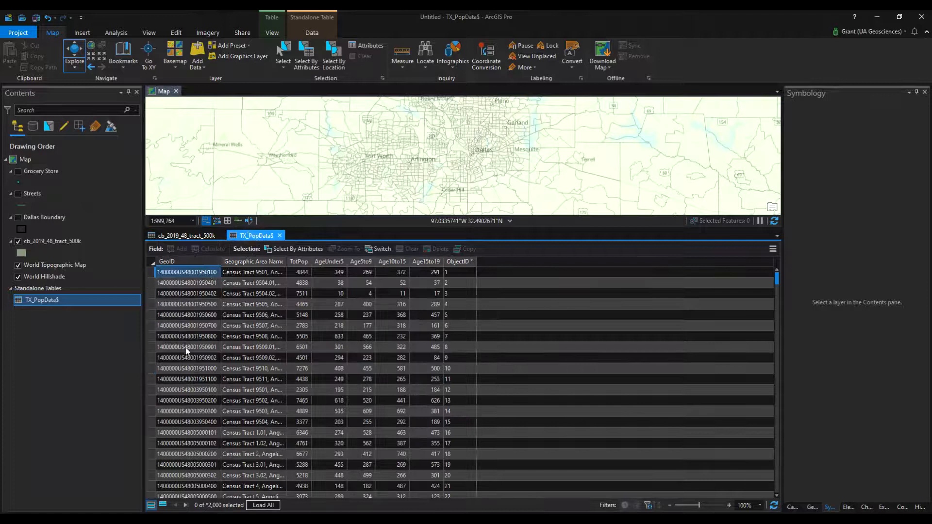
click(190, 277)
click(34, 304)
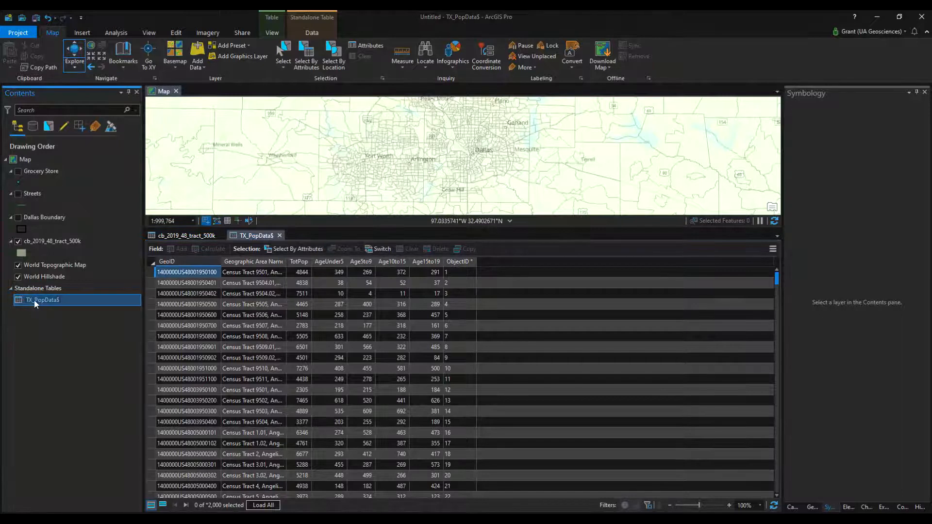
Set up an Add Join from cb_2019_48_tract_500k to TX_PopData$, matching AFFGEOID to GeoID and keeping all target features
right_click(66, 243)
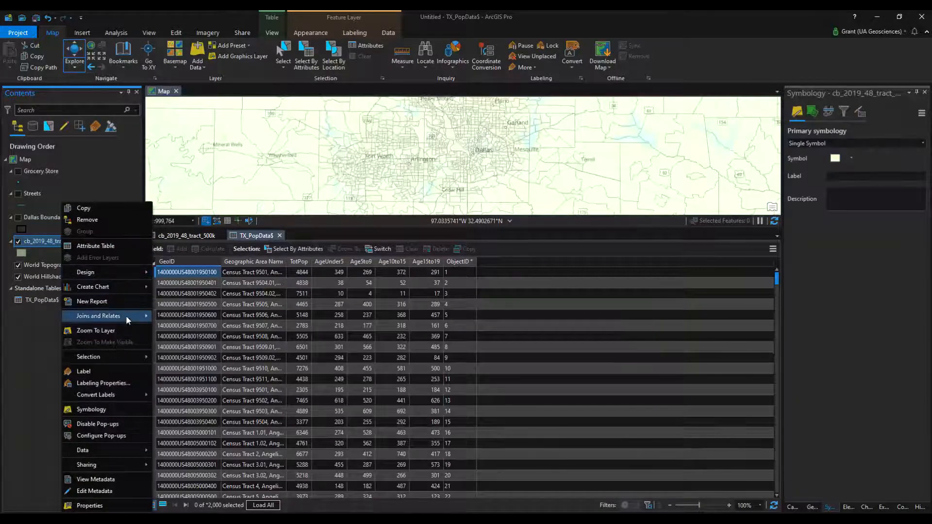
mouse_move(126, 316)
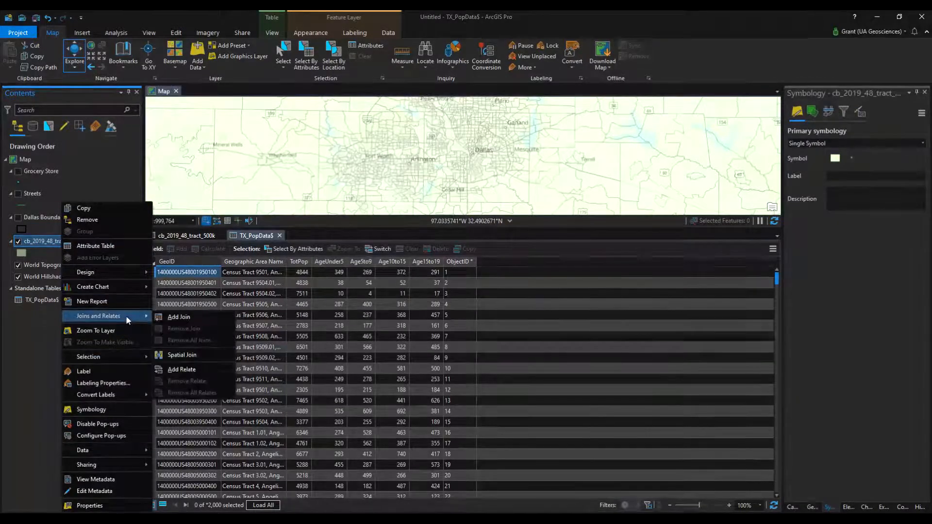
click(178, 317)
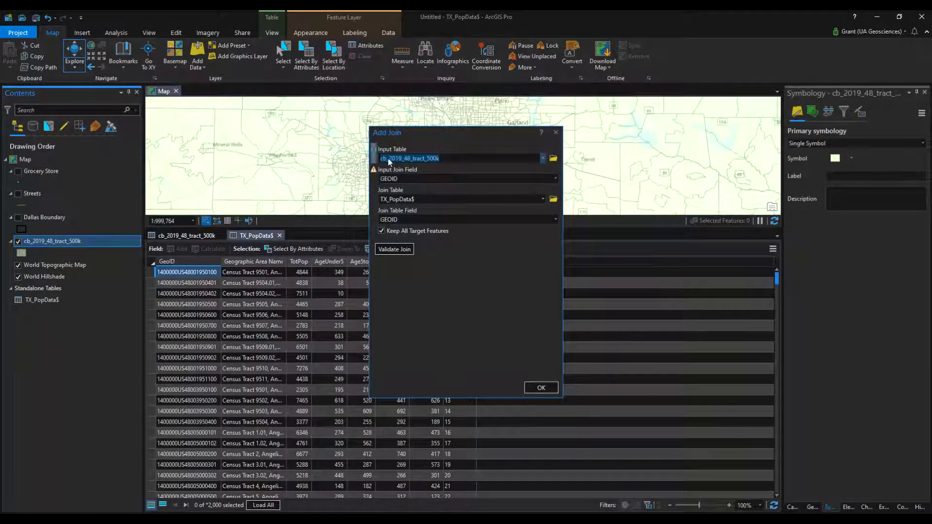
click(555, 179)
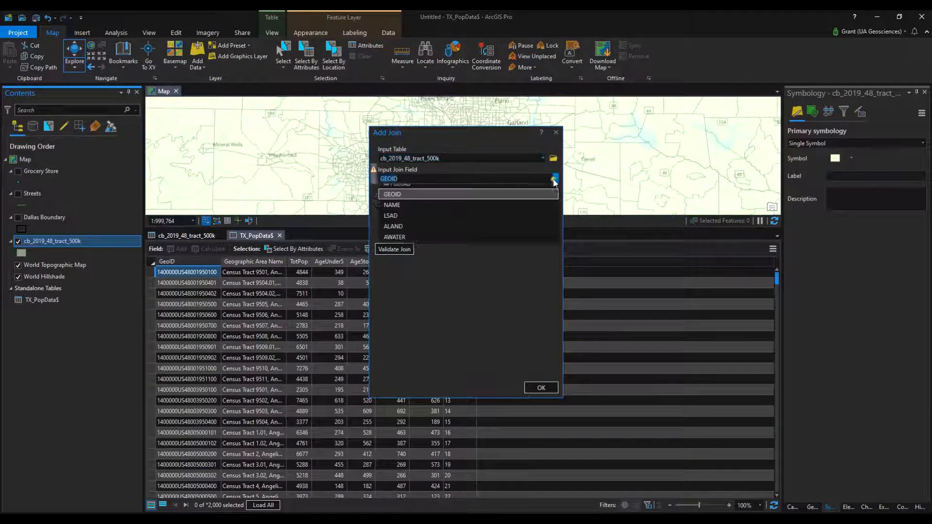
click(415, 232)
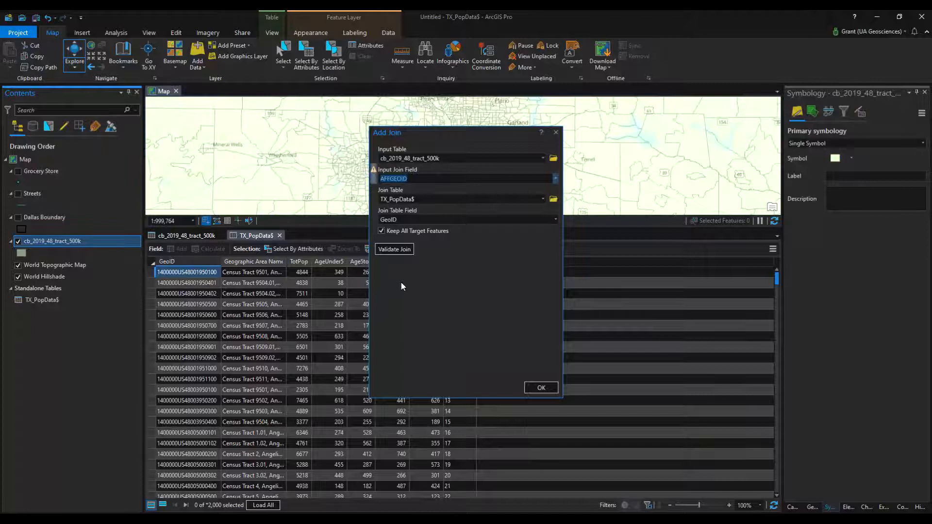
Validate the join between the tract layer and TX_PopData$, review the validation report and apply the join
click(396, 253)
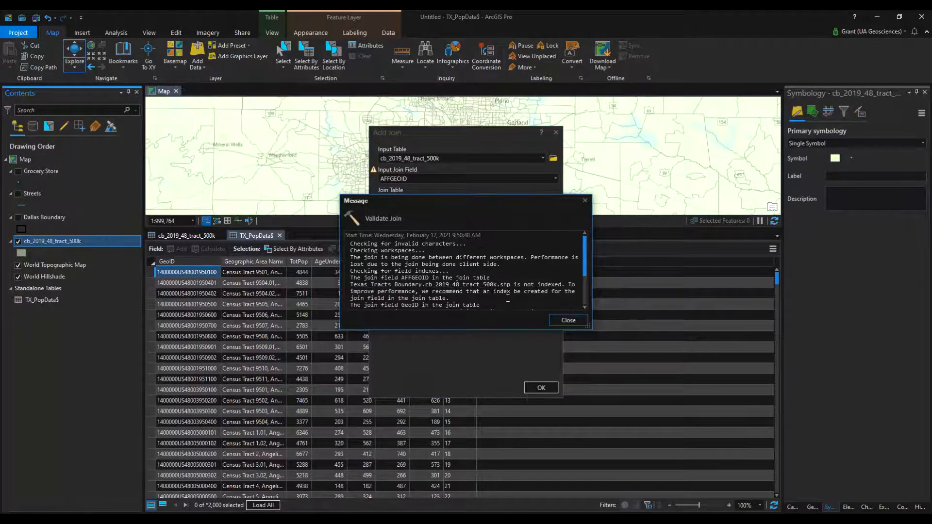
scroll(508, 300, down, 3)
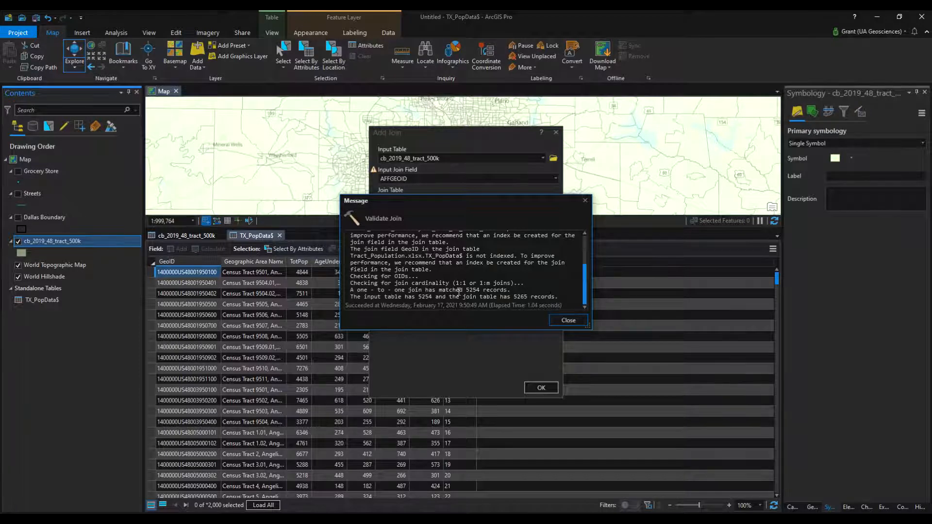
click(567, 322)
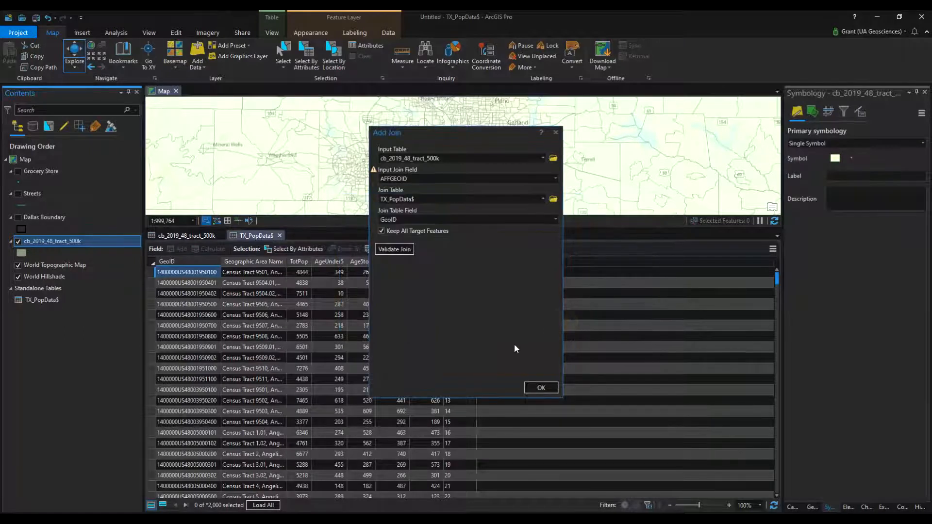
click(541, 388)
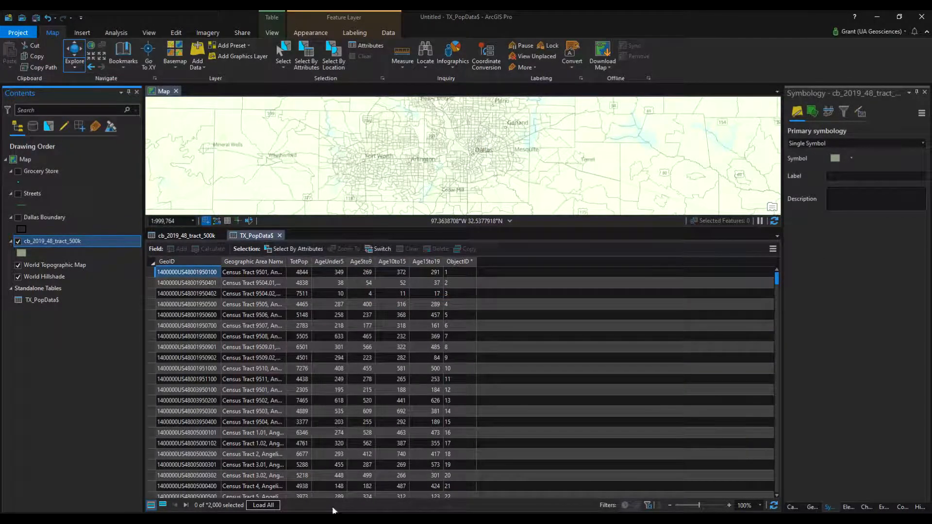
Close the TX_PopData$ table and review the joined population and age fields in the tract attribute table
click(279, 236)
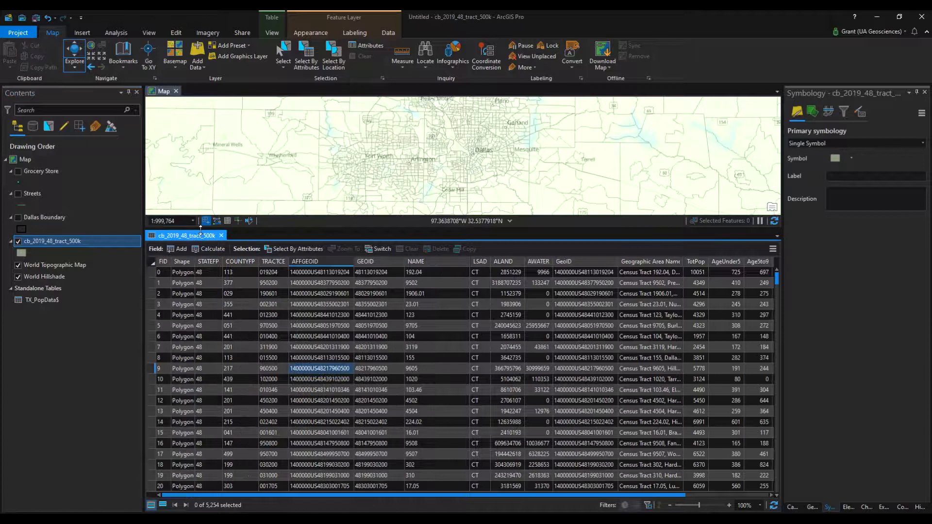
drag(435, 497, 670, 495)
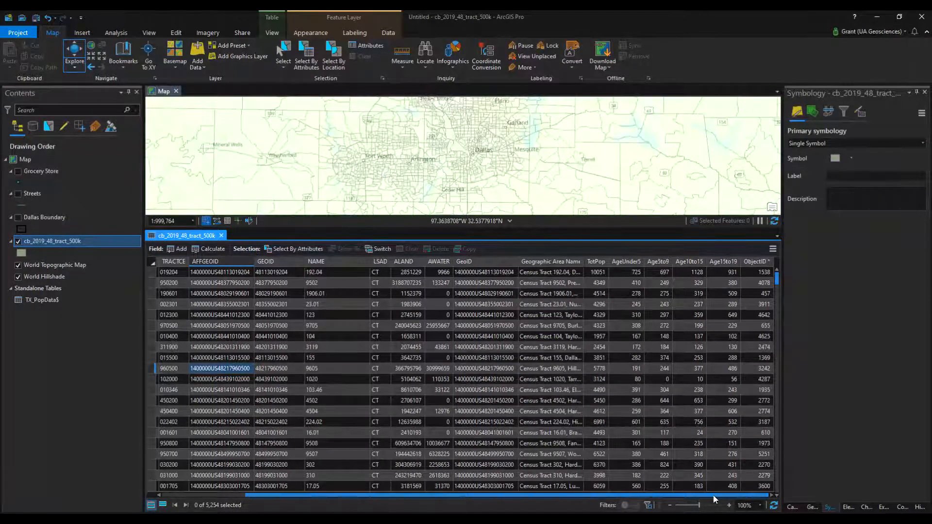
drag(714, 495, 420, 490)
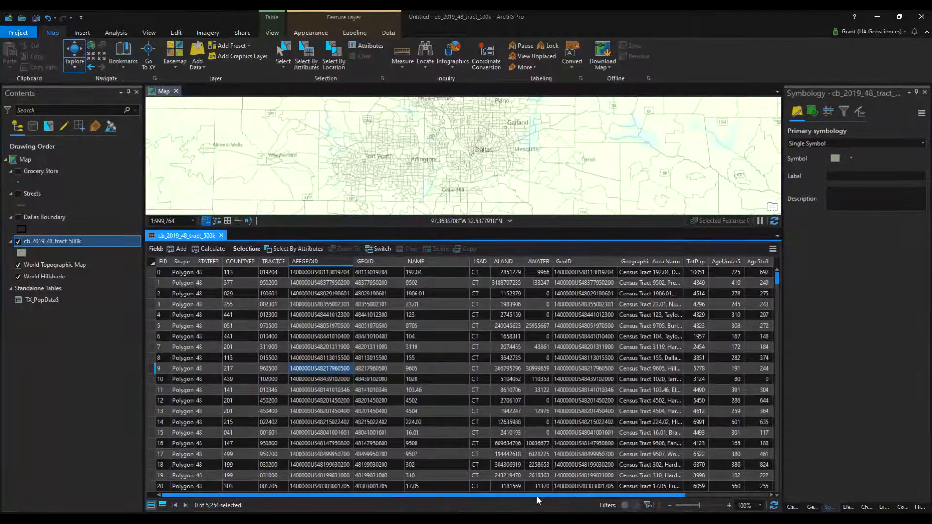
drag(548, 496, 675, 498)
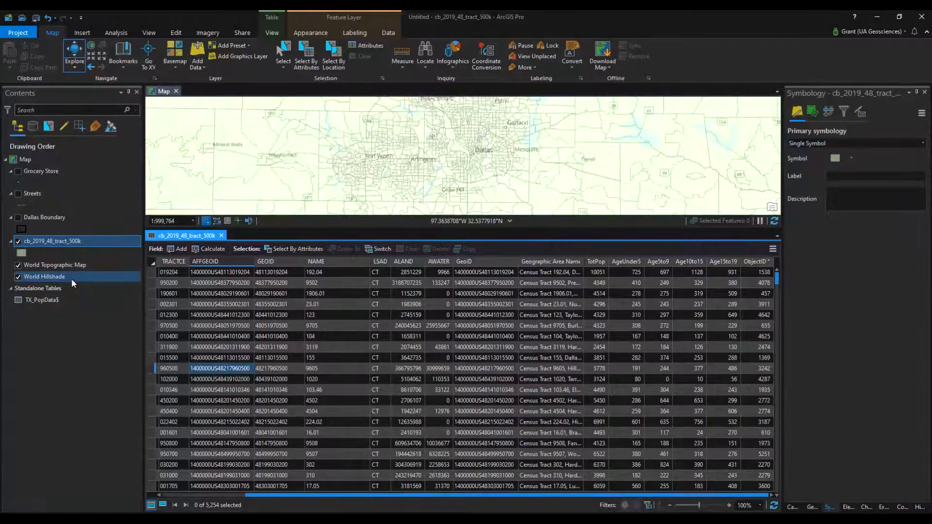
Set up an Export Features operation for cb_2019_48_tract_500k with the Texas_Tracts_Boundary folder in TutorialExercise as the output location
right_click(73, 241)
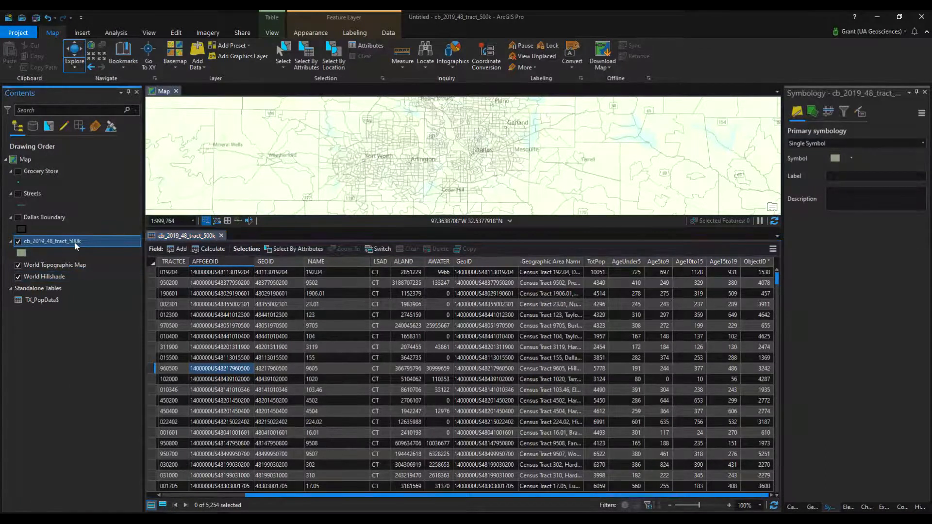
mouse_move(118, 447)
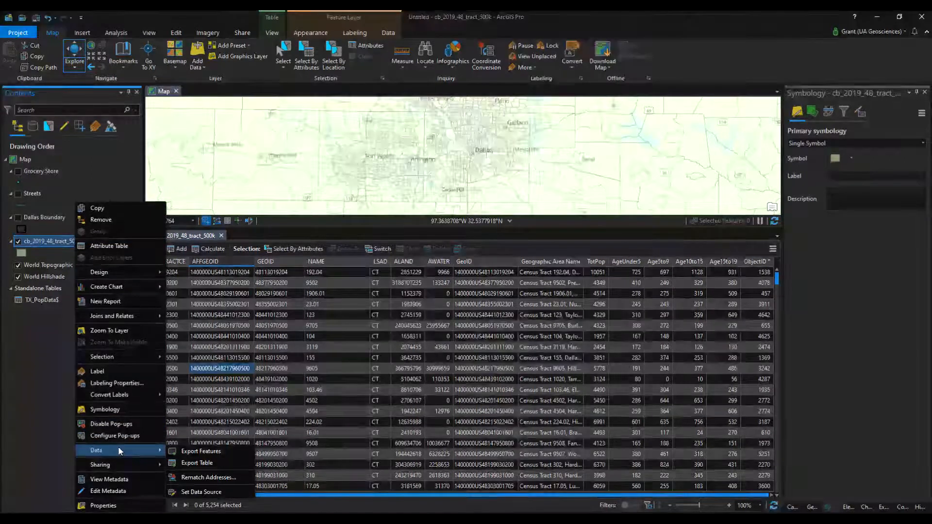
click(200, 452)
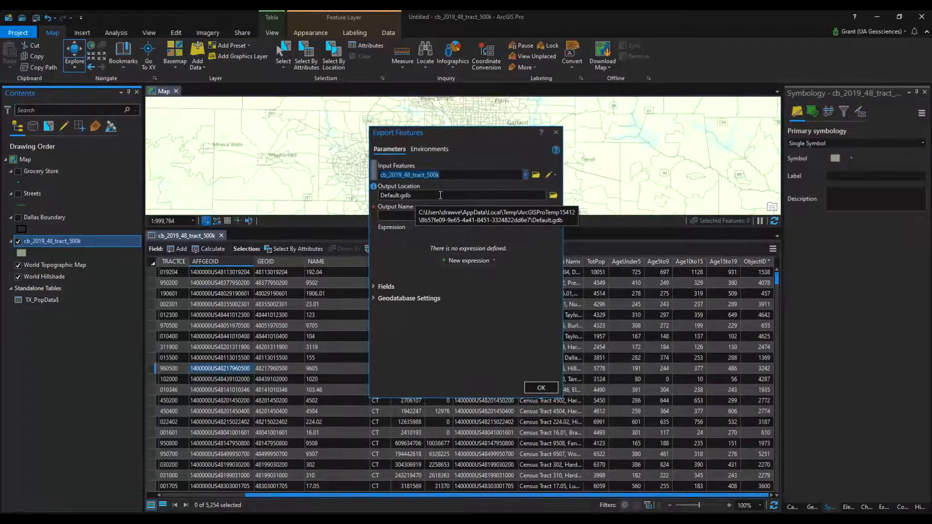
click(554, 195)
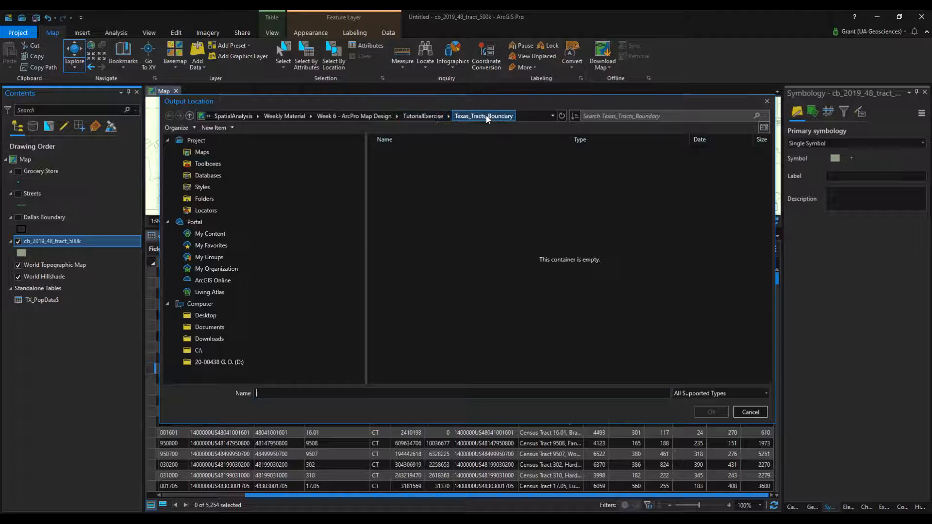
click(430, 121)
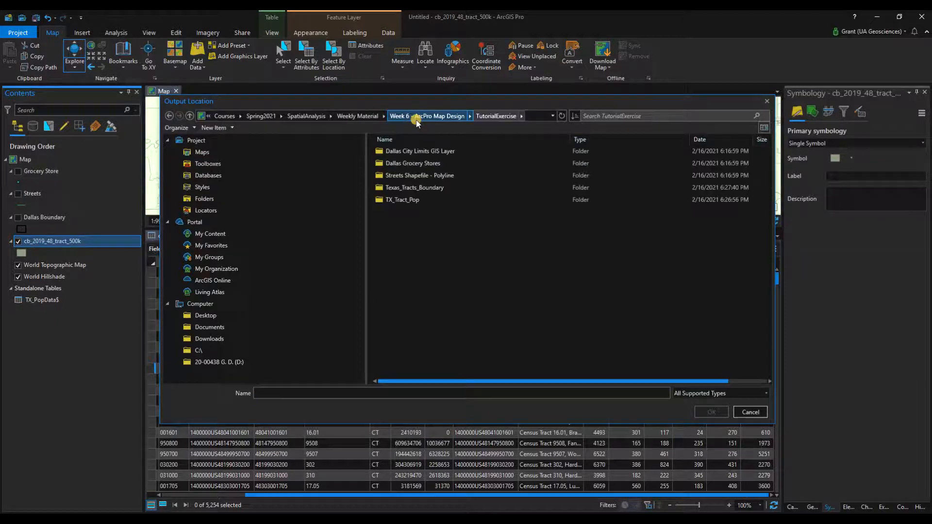
click(404, 202)
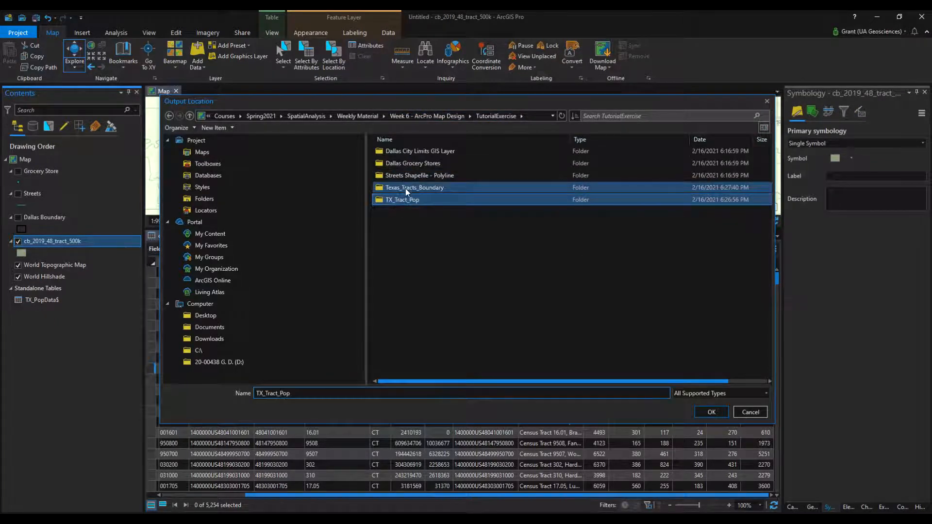
click(406, 188)
click(722, 412)
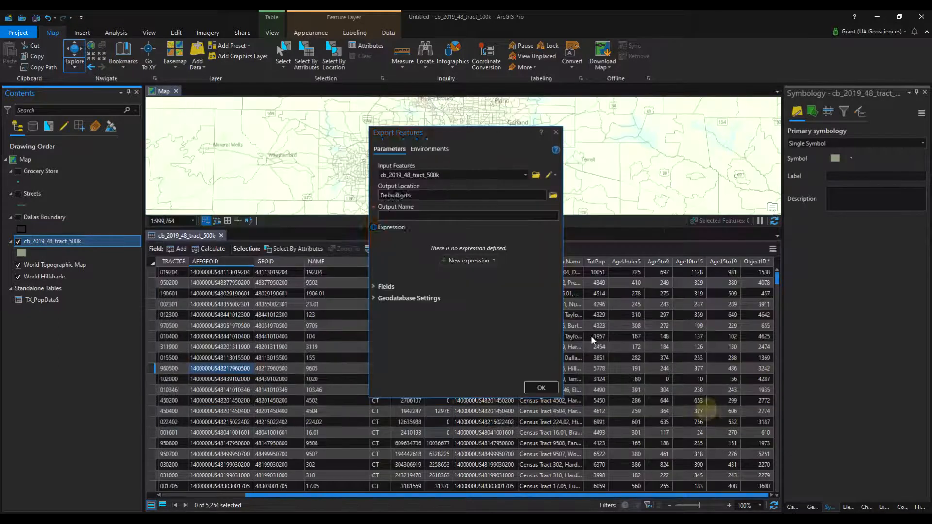
Name the exported feature output TX_Tracts_PopJoined and run the export
click(405, 215)
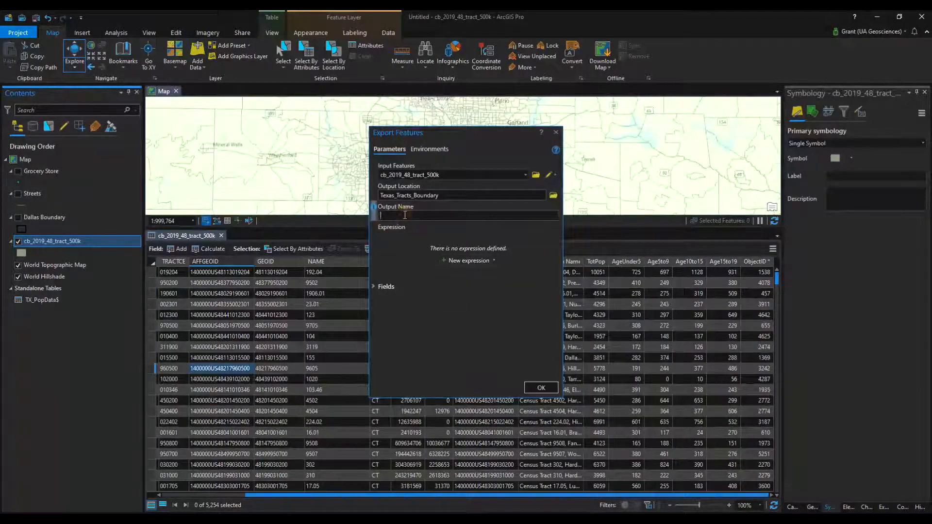
text(TX_T)
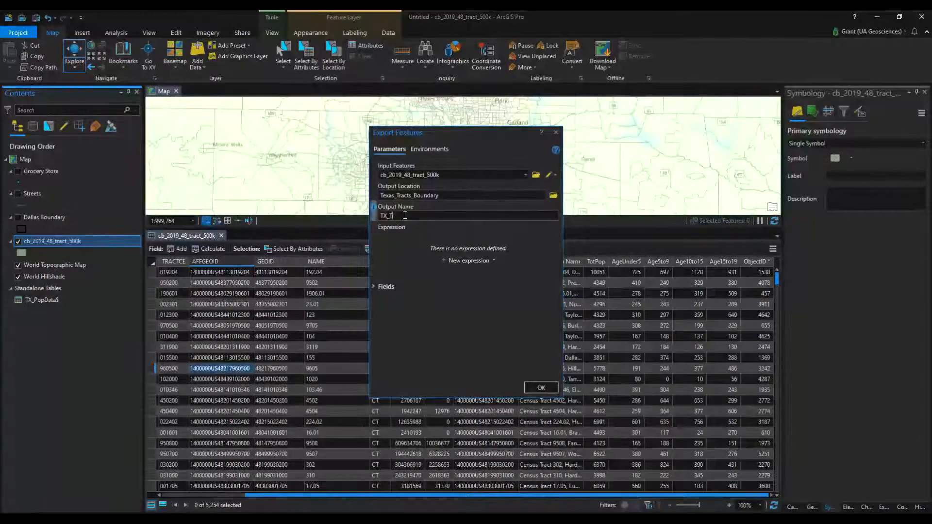
text(racts_Pop)
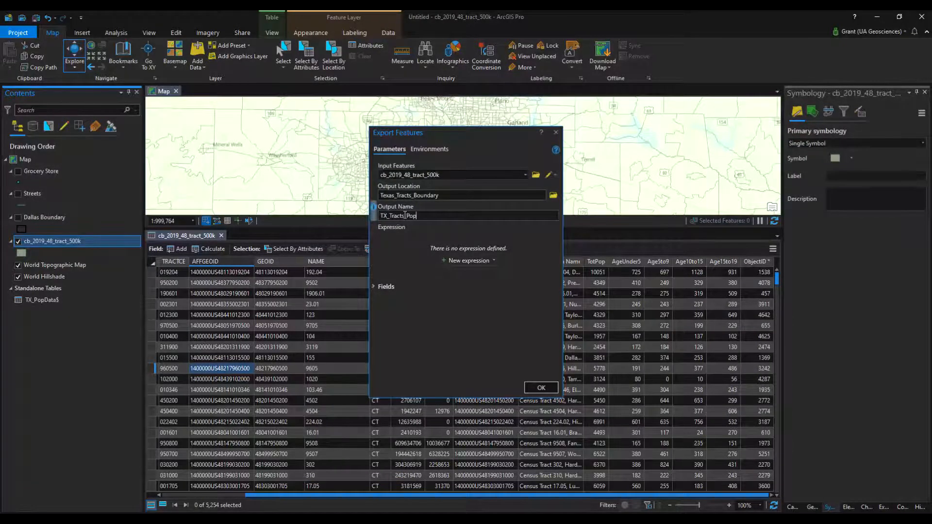
text(Joined)
click(540, 388)
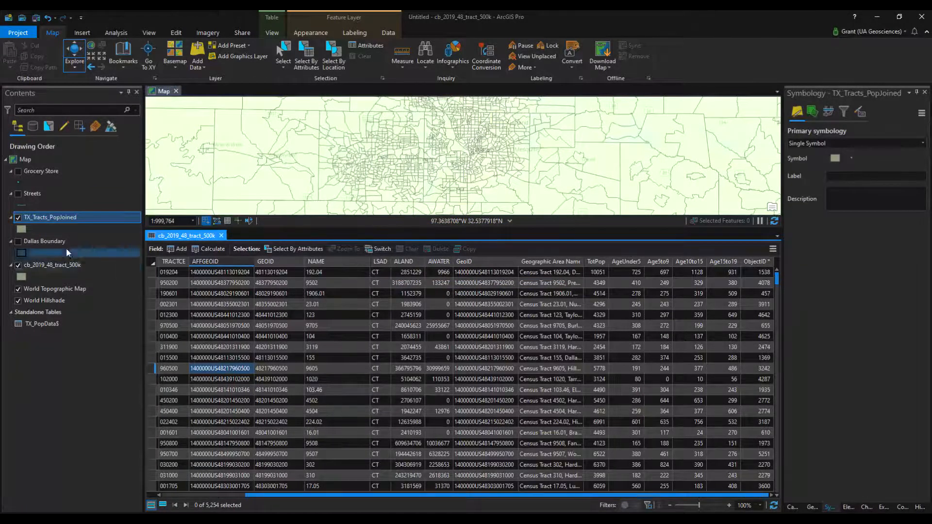
Open the TX_Tracts_PopJoined attribute table and review its population and age fields
right_click(56, 223)
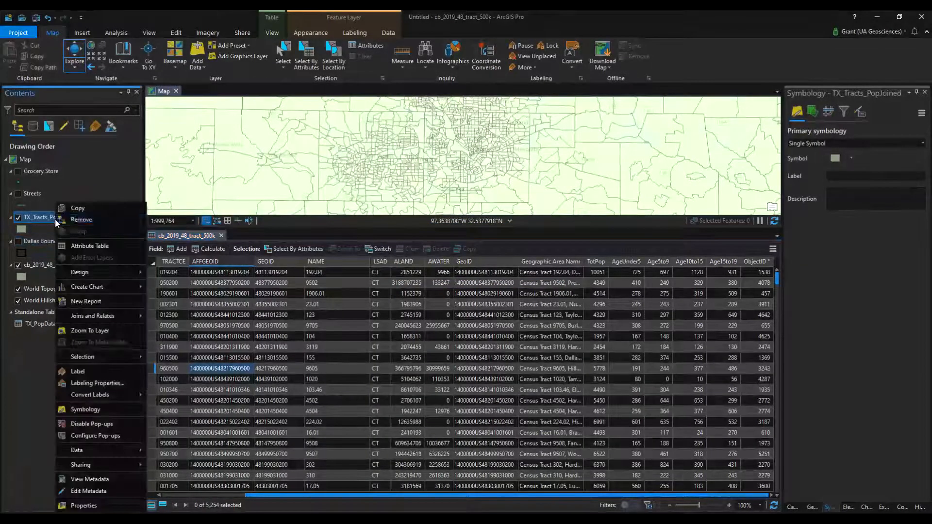
click(94, 245)
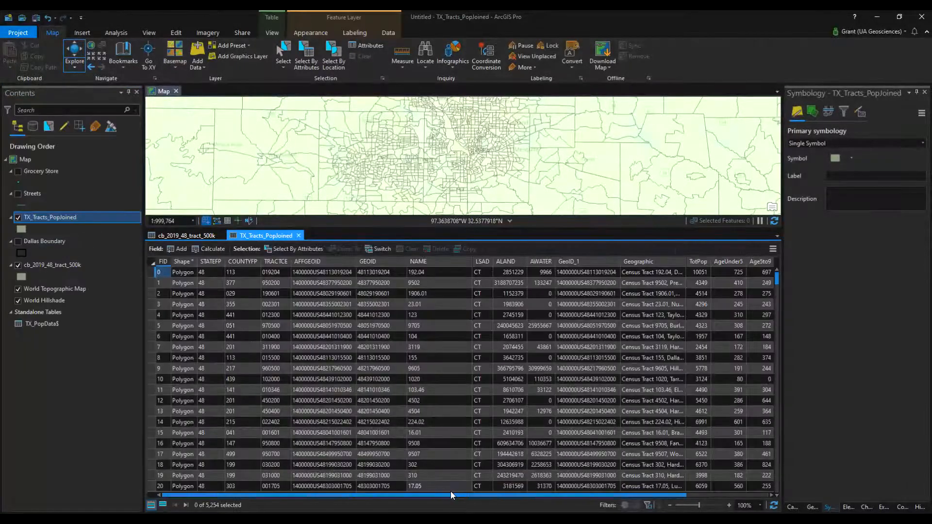
drag(552, 496, 634, 503)
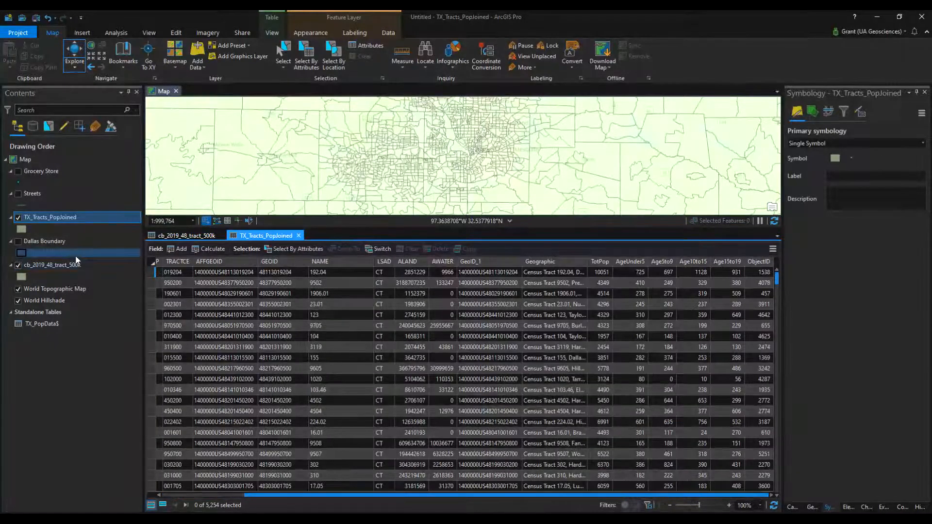
Remove the original cb_2019_48_tract_500k layer and the standalone TX_PopData$ table from the map
click(58, 265)
right_click(51, 266)
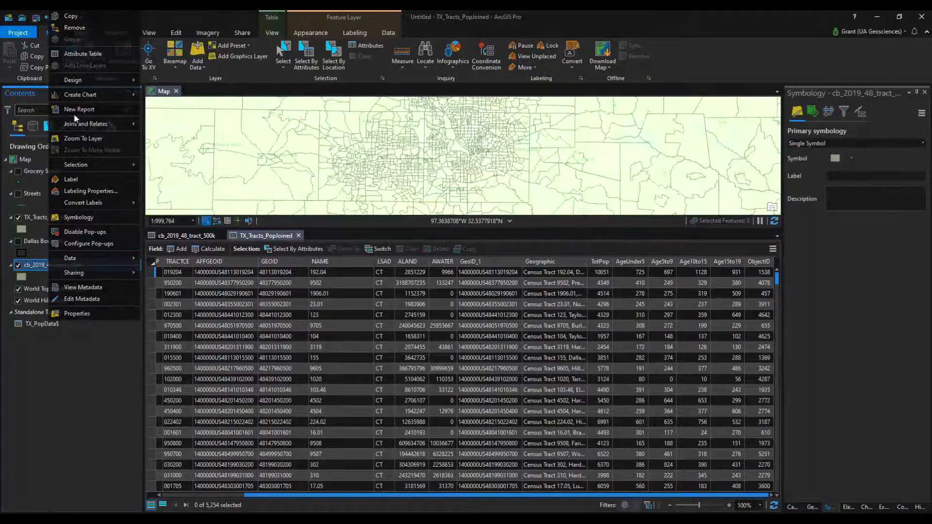
click(75, 28)
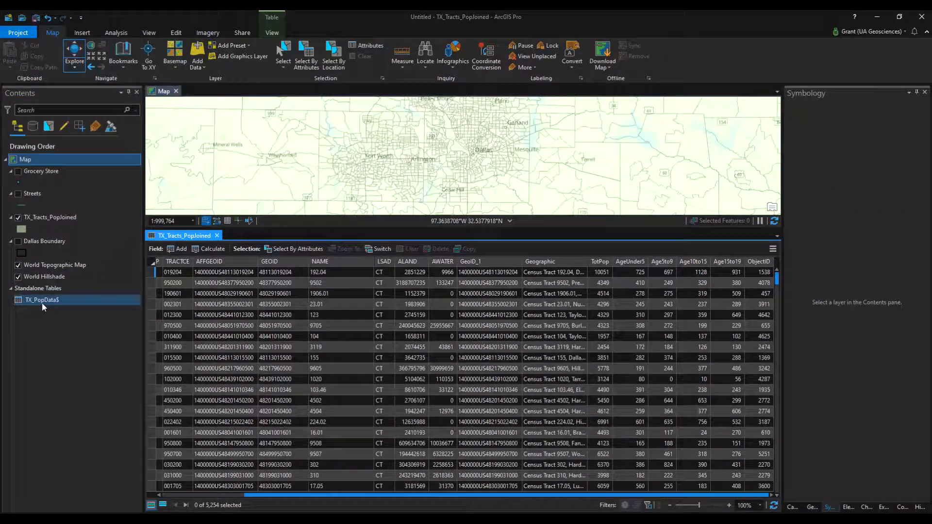
click(42, 303)
right_click(42, 303)
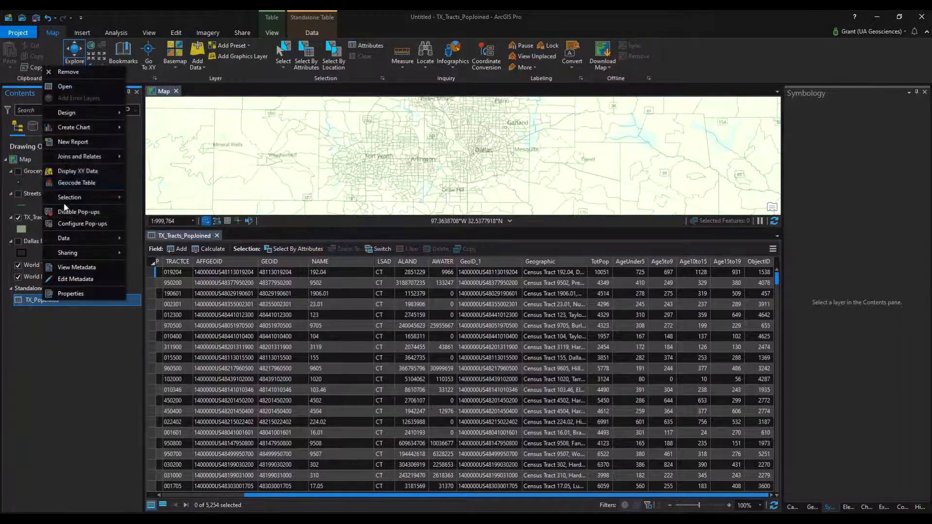
click(68, 72)
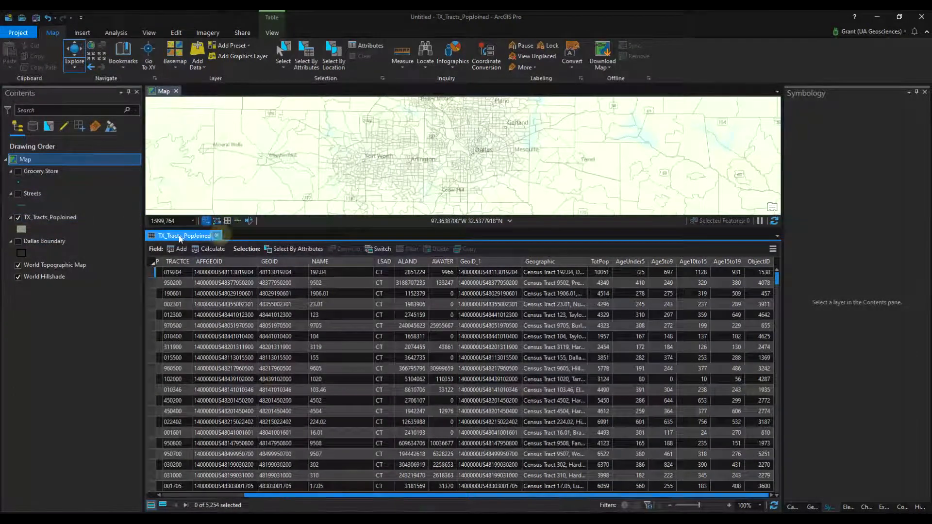
Close the TX_Tracts_PopJoined attribute table and make the Dallas Boundary layer visible on the map
click(217, 235)
scroll(488, 321, up, 4)
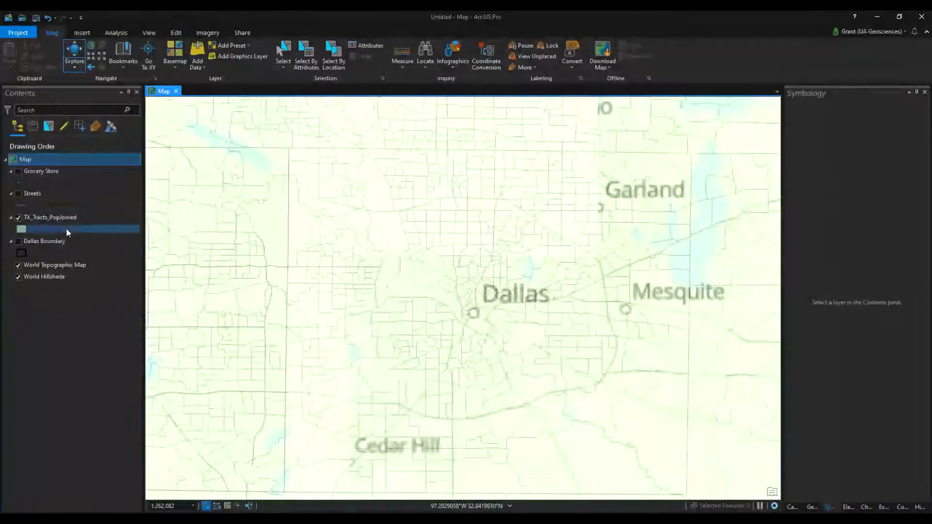
click(18, 241)
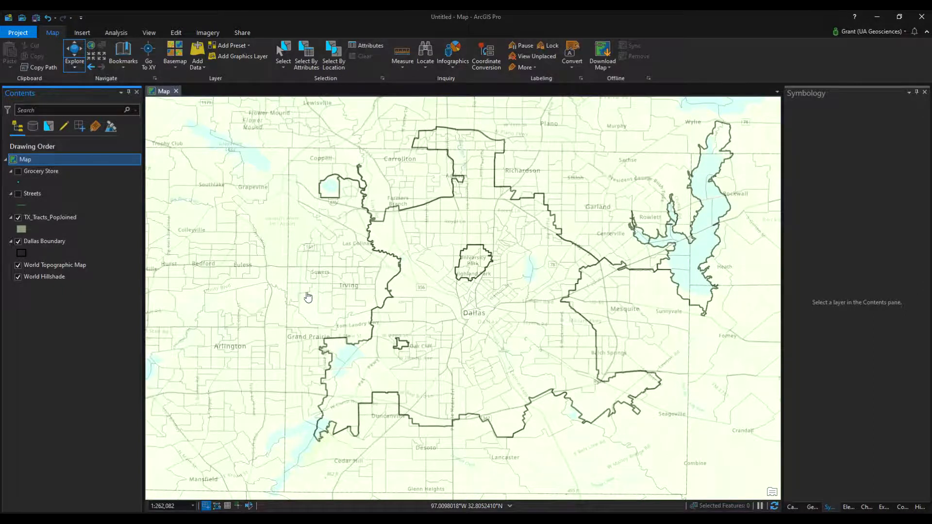
scroll(543, 265, down, 2)
scroll(542, 265, up, 2)
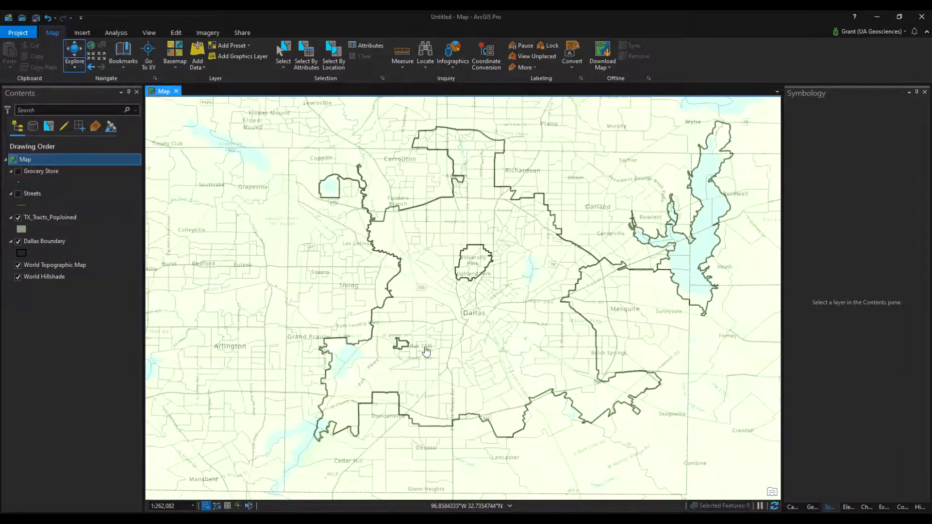
Change the TX_Tracts_PopJoined layer's primary symbology to Graduated Colors
click(57, 218)
right_click(57, 218)
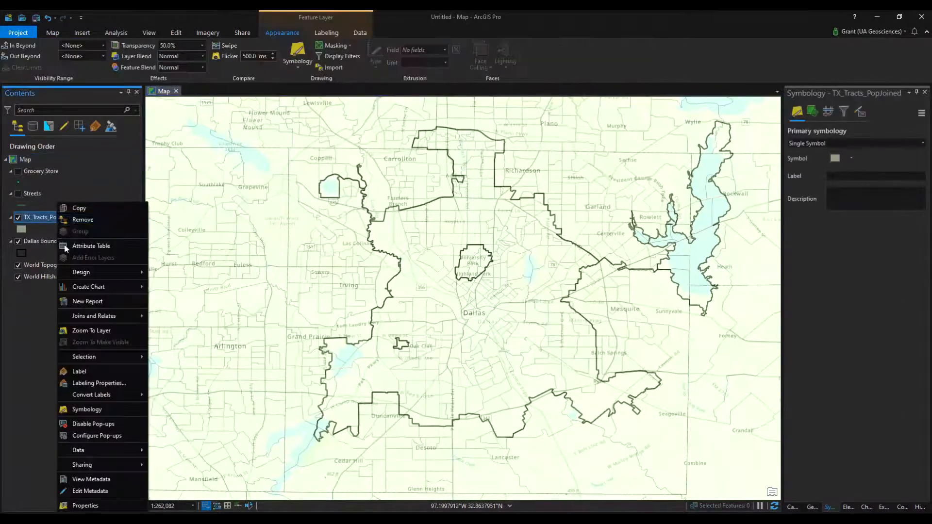
click(96, 331)
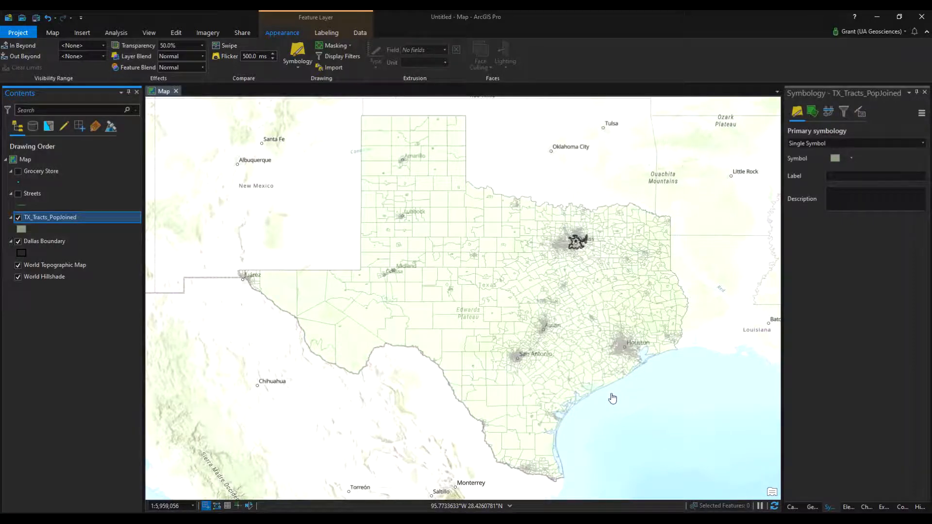
click(26, 227)
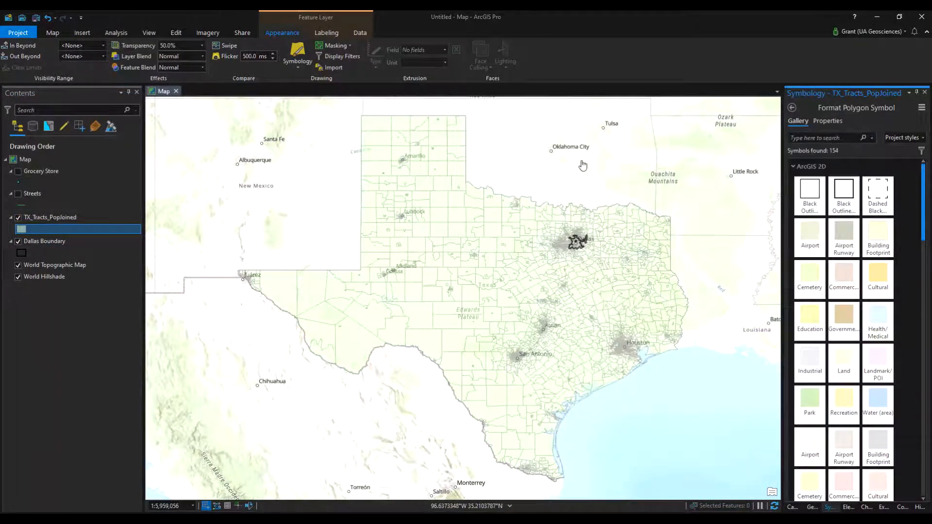
click(300, 52)
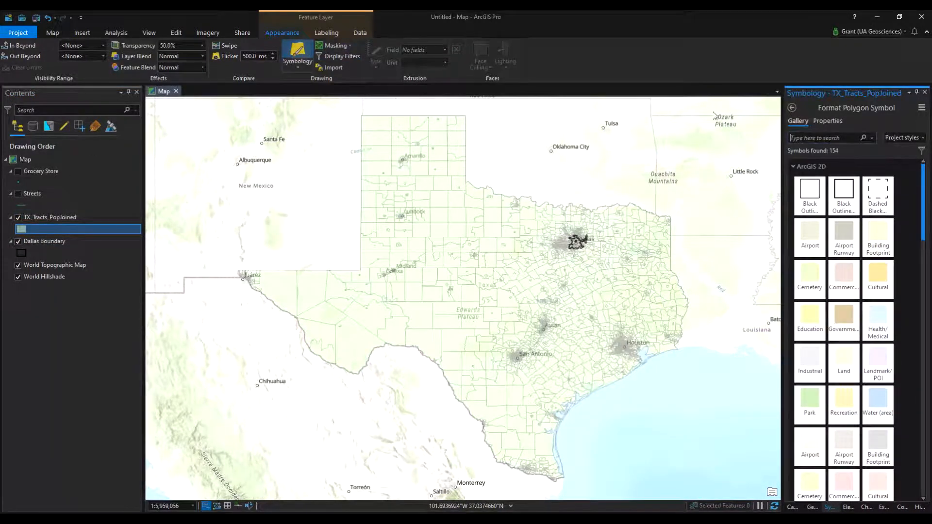
click(854, 146)
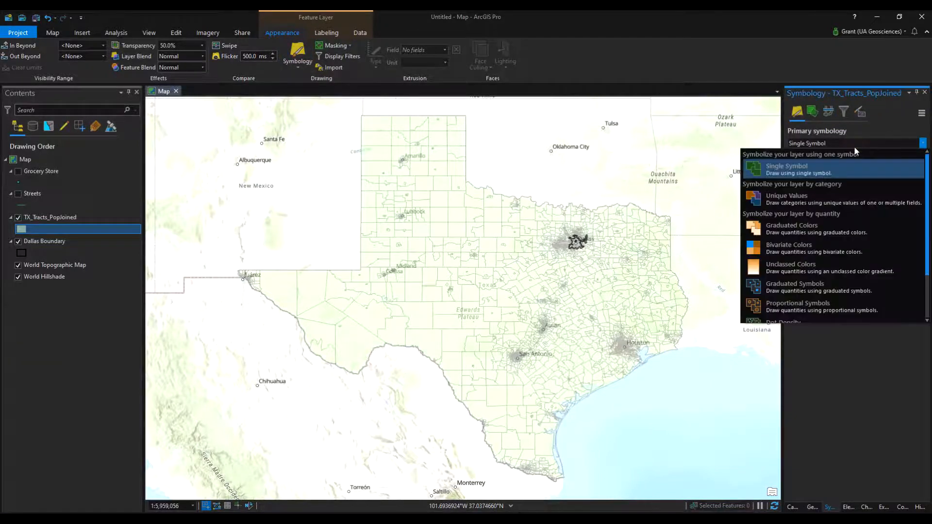
click(832, 234)
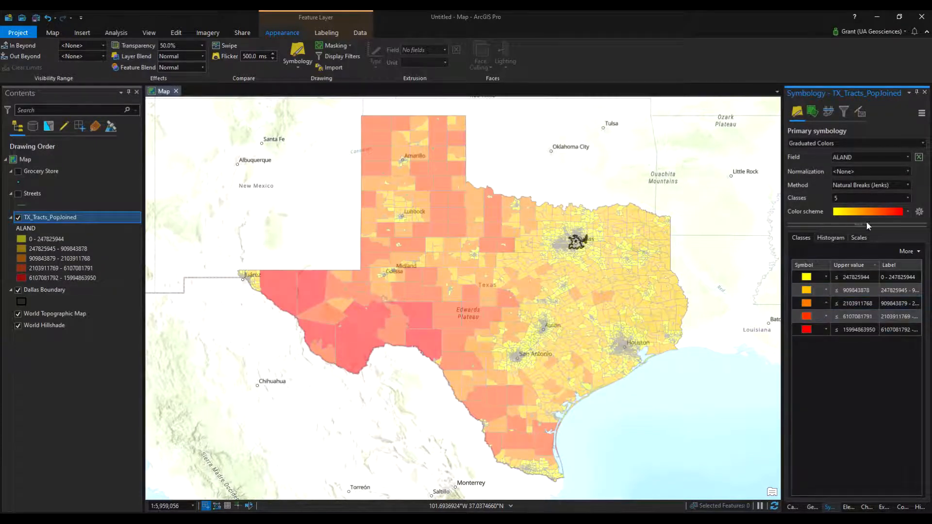
Base the tract layer's graduated colors on the TotPop field and classify them with the Quantile method
click(907, 158)
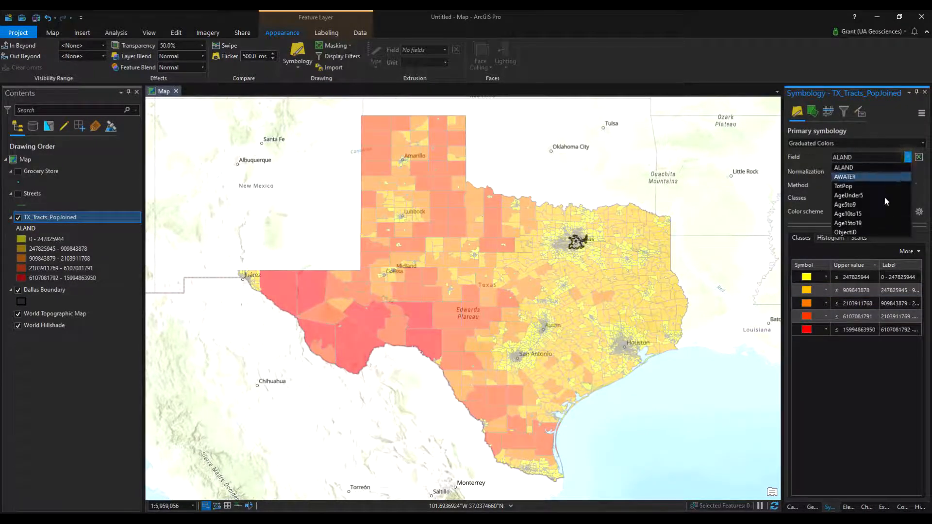
click(857, 187)
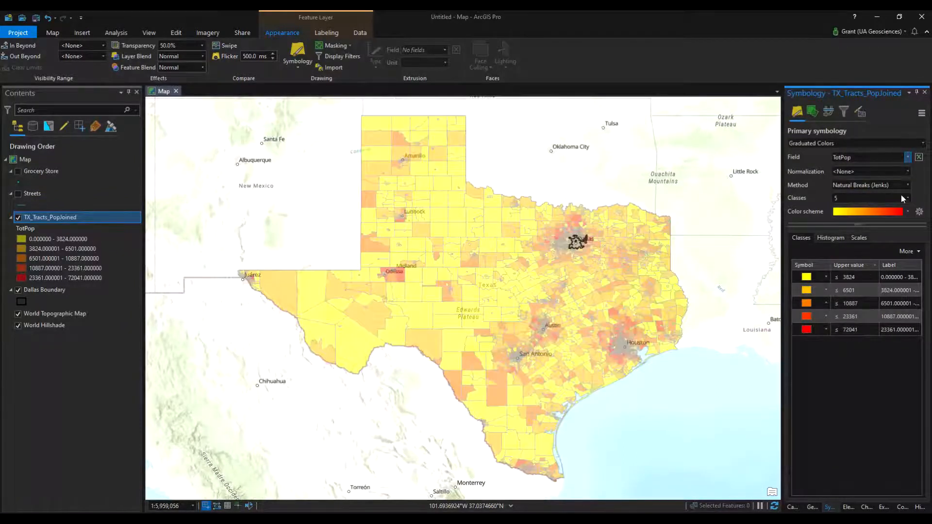
click(905, 184)
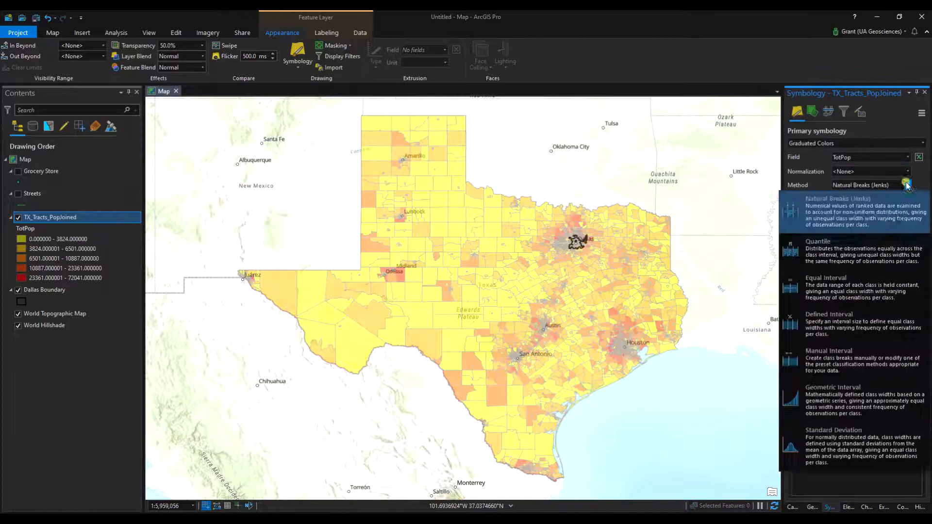
click(875, 251)
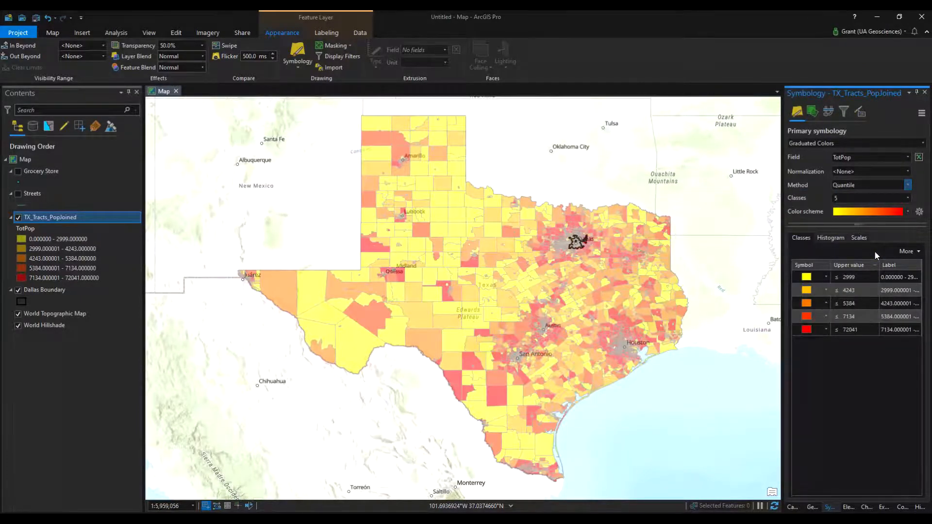
Reverse both the class value order and the symbol color order, listing the highest TotPop class first in red
click(855, 267)
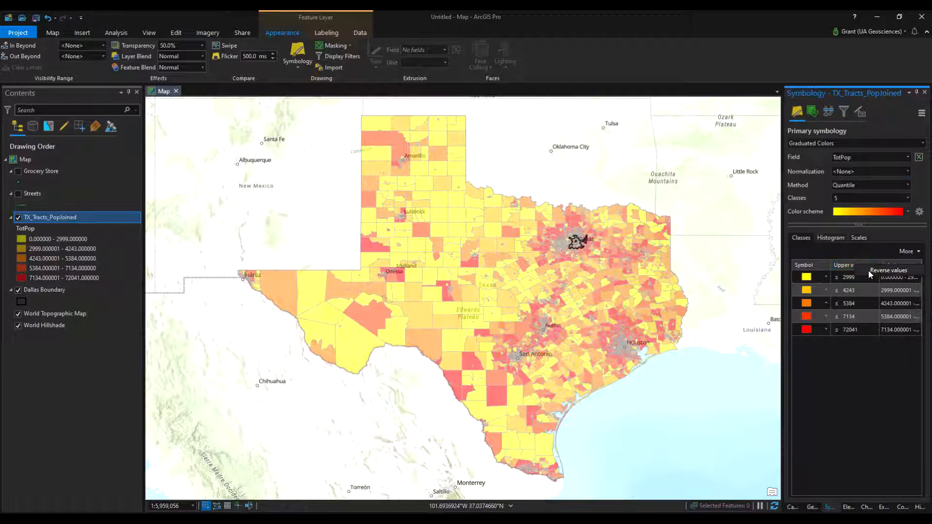
click(882, 273)
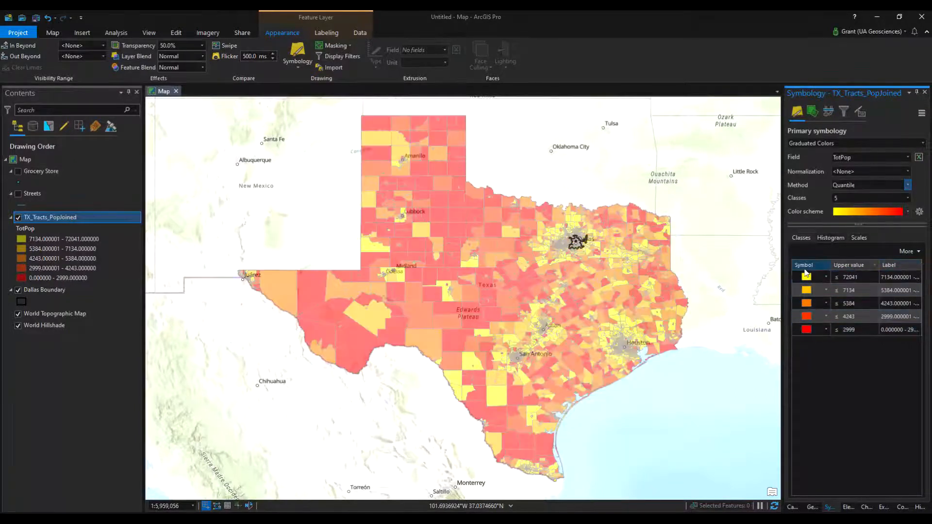
click(805, 272)
click(817, 270)
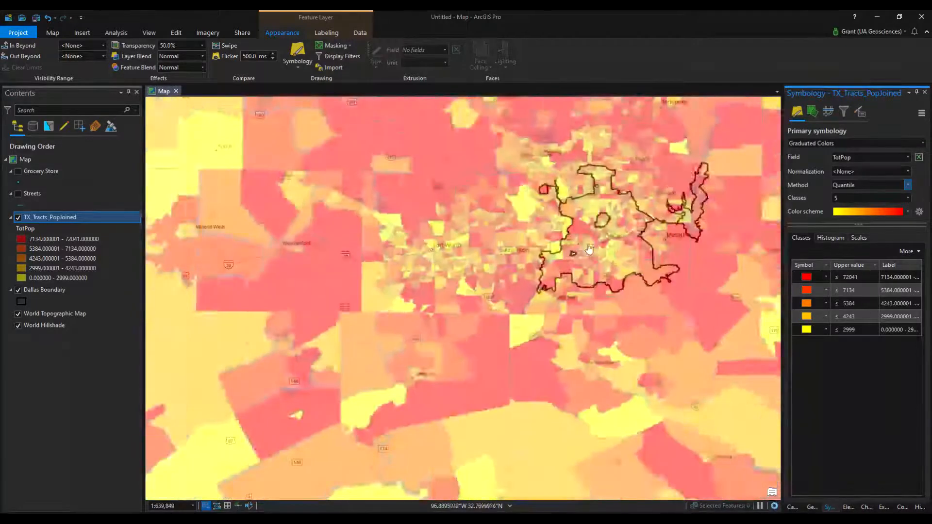
Examine the TotPop tract pattern inside the Dallas boundary and across the whole of Texas
scroll(592, 248, up, 5)
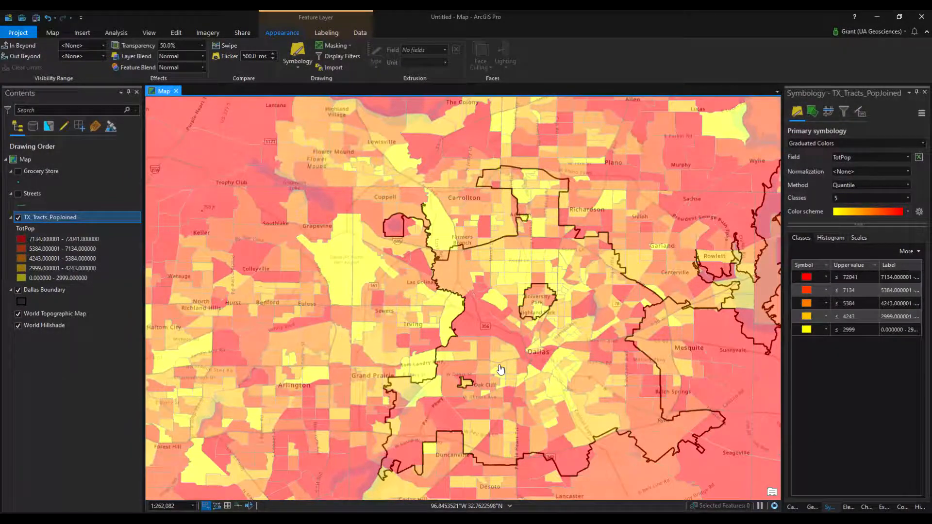
scroll(575, 344, down, 1)
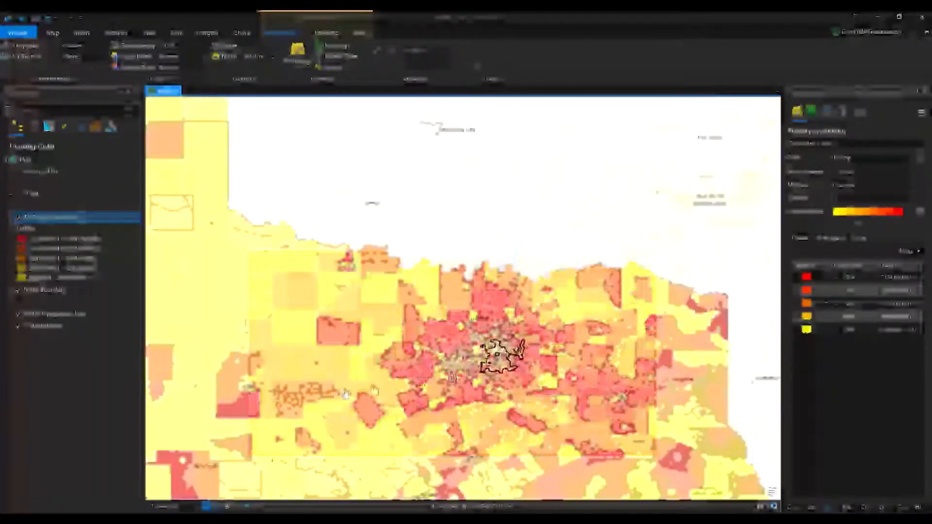
drag(354, 390, 465, 328)
scroll(466, 327, down, 1)
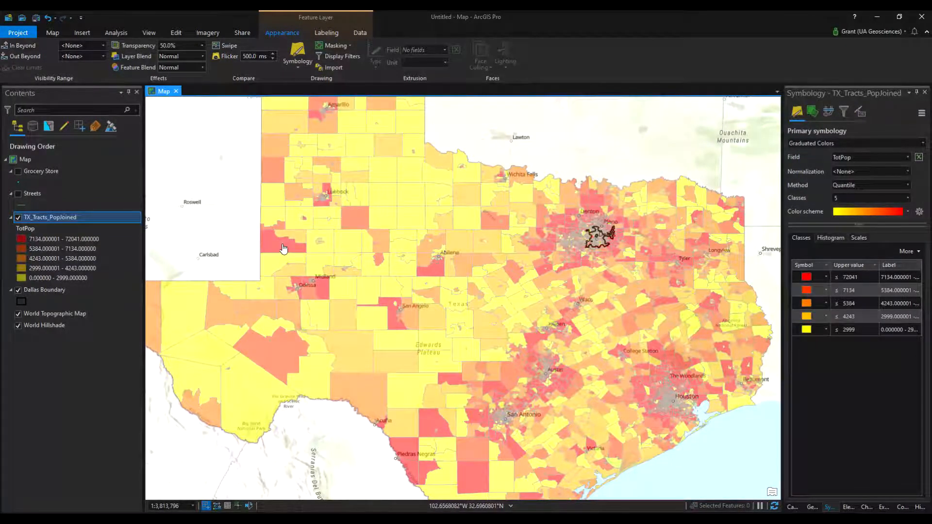
scroll(485, 272, down, 2)
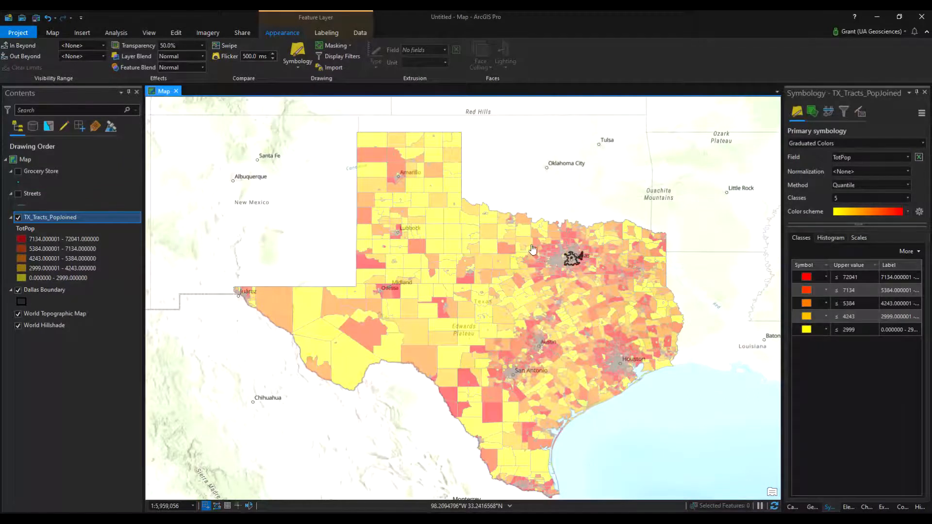
scroll(570, 262, up, 3)
scroll(585, 285, up, 5)
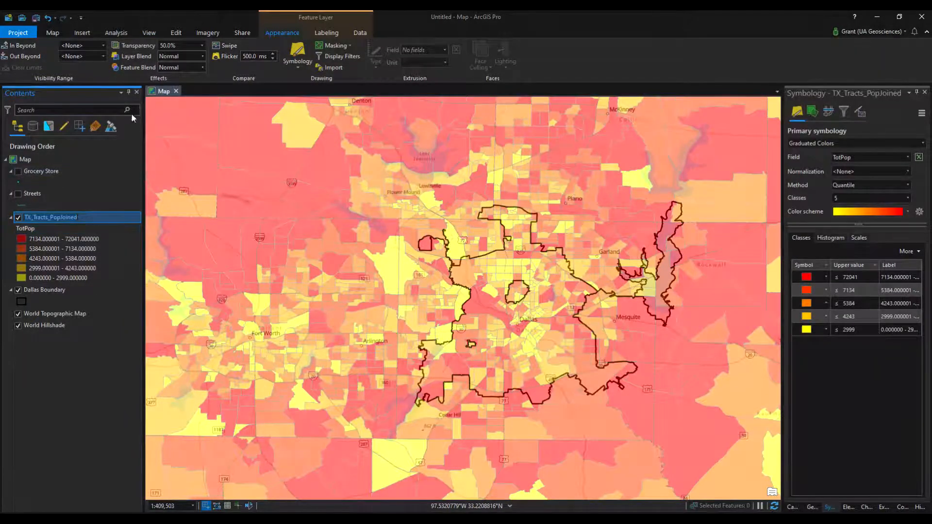
Browse the geoprocessing toolboxes and inspect the tools inside the Crime Analysis and Safety toolbox
click(115, 35)
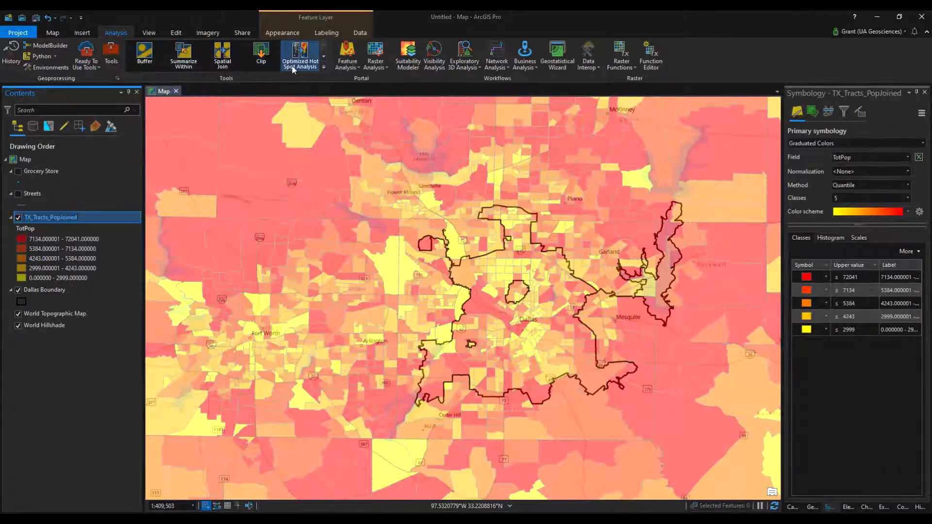
click(111, 61)
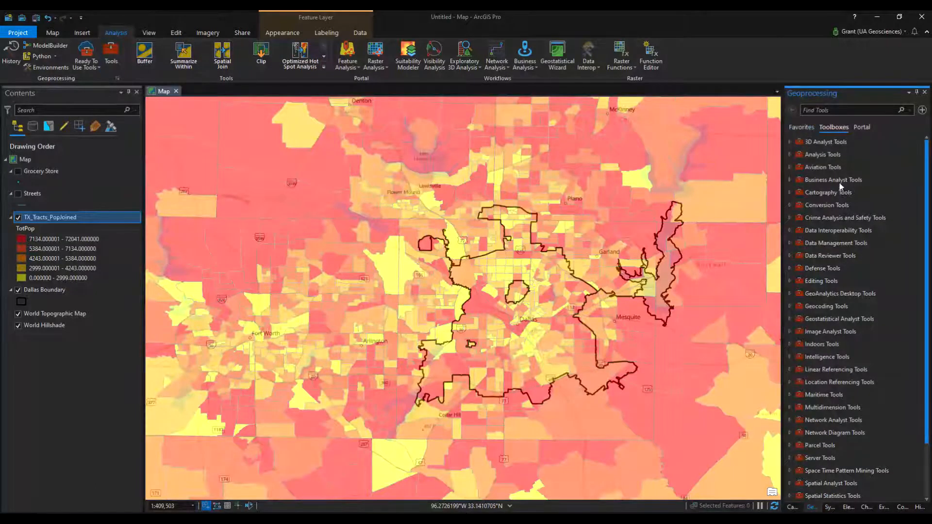
scroll(855, 168, down, 2)
click(856, 169)
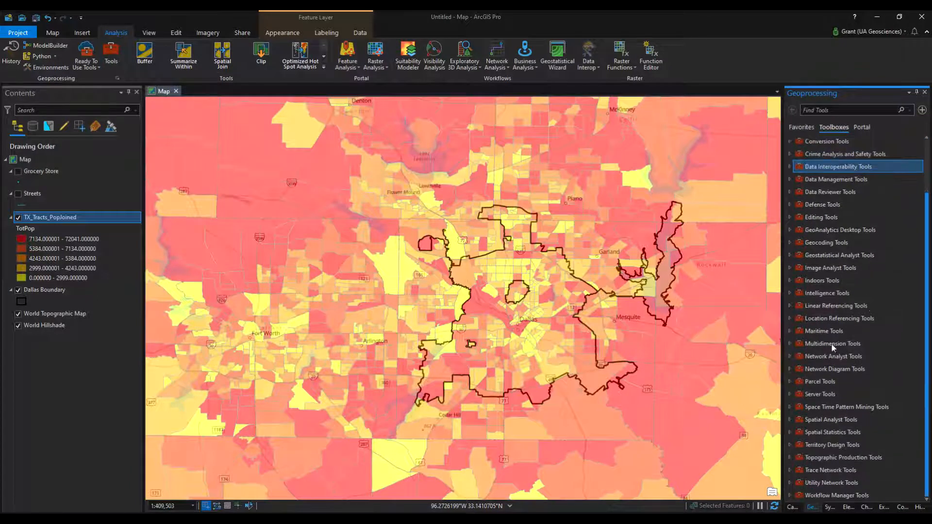
scroll(833, 347, up, 2)
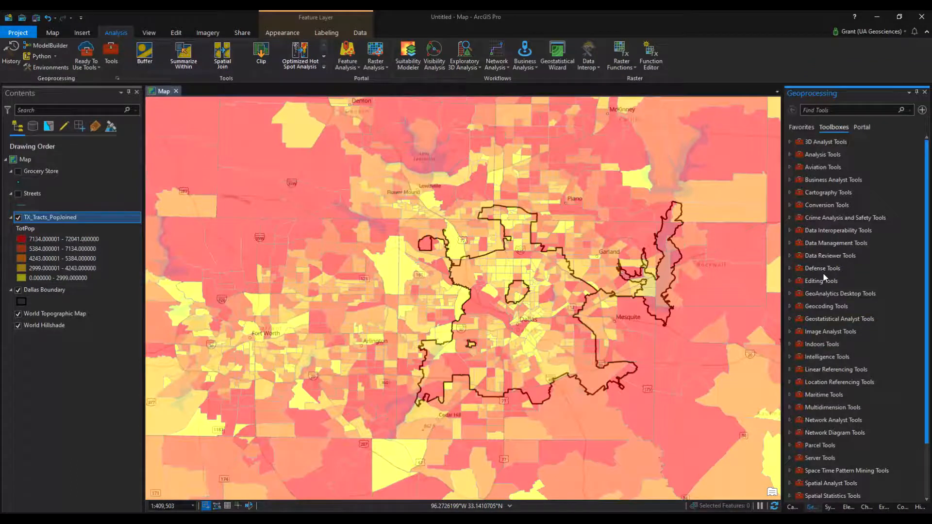
click(790, 218)
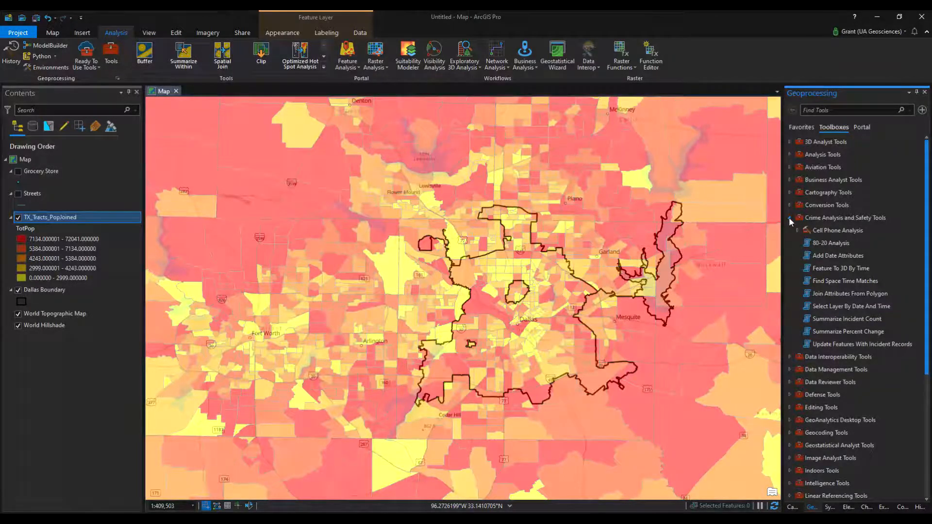
click(789, 218)
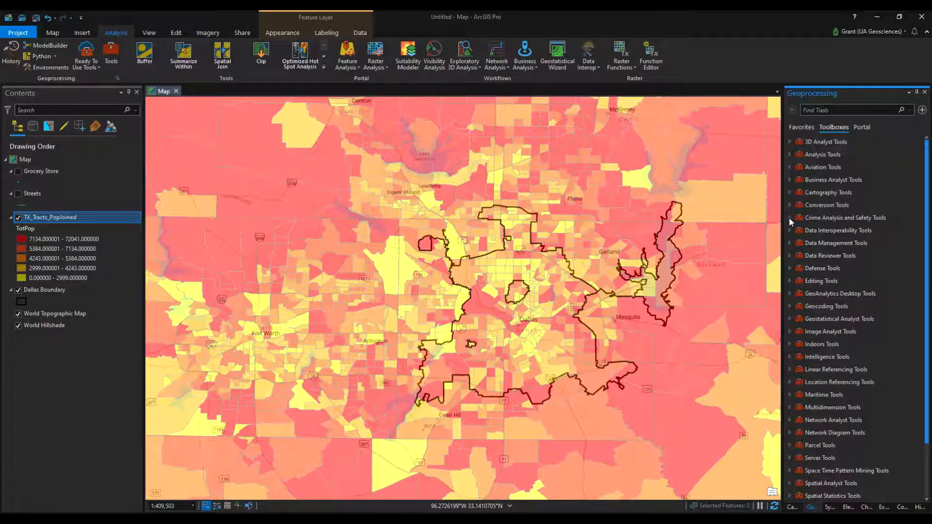
Set up the Clip tool with TX_Tracts_PopJoined as input features and Dallas Boundary as clip features
click(265, 57)
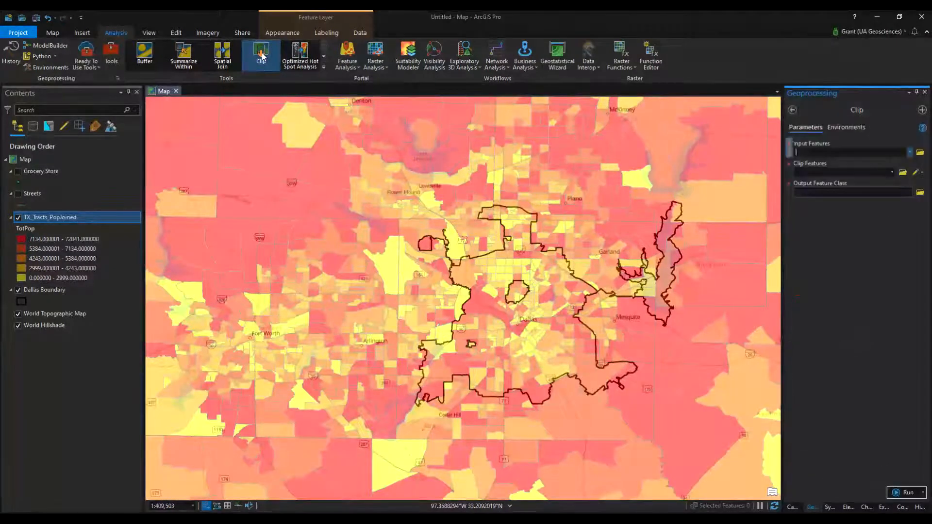
click(909, 153)
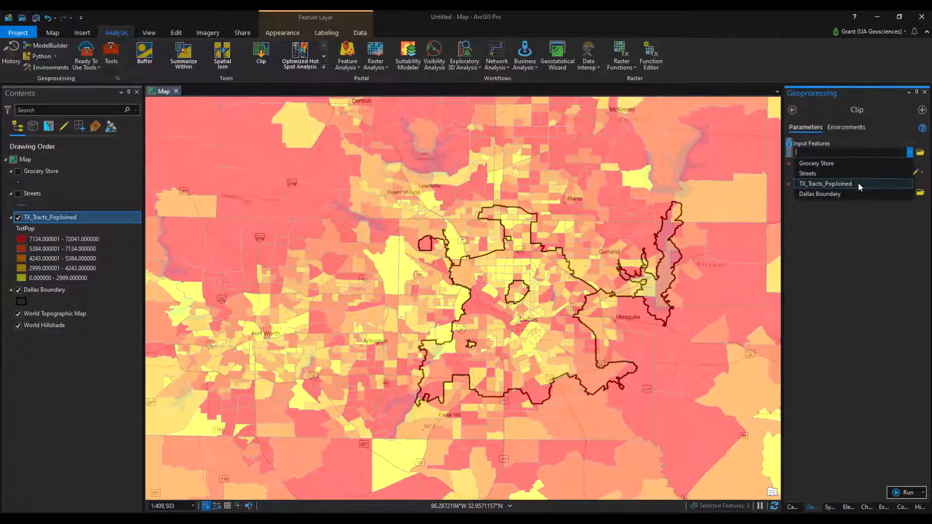
click(858, 183)
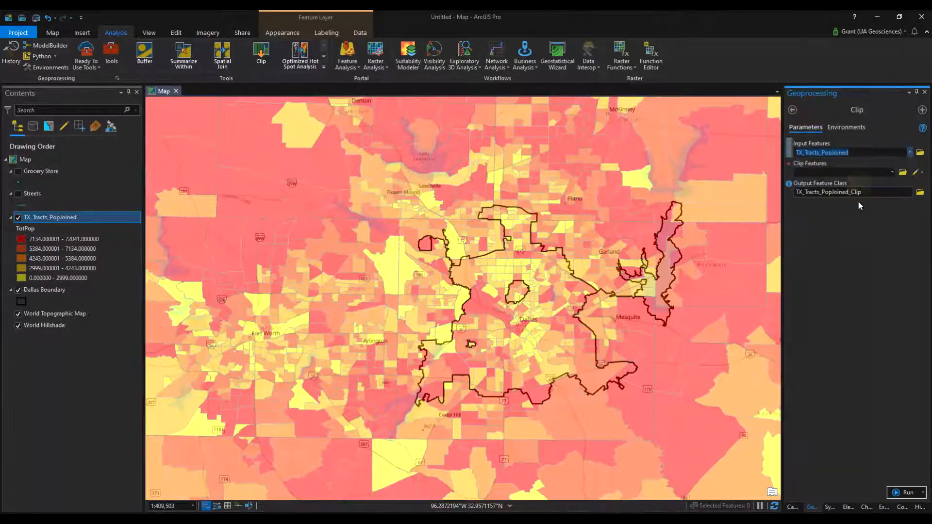
click(891, 173)
click(810, 215)
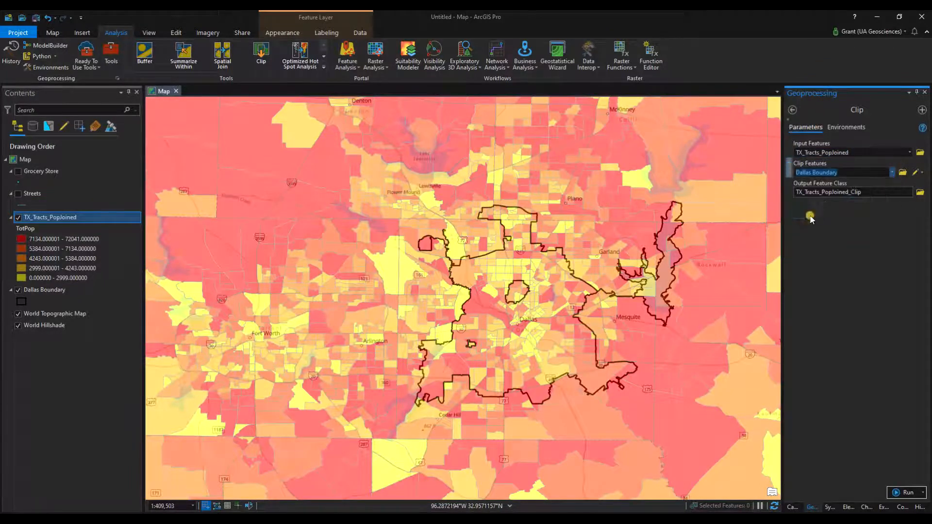
Name the clip output Dallas_TractsPop.shp in the Texas_Tracts_Boundary folder and run the Clip tool
click(923, 193)
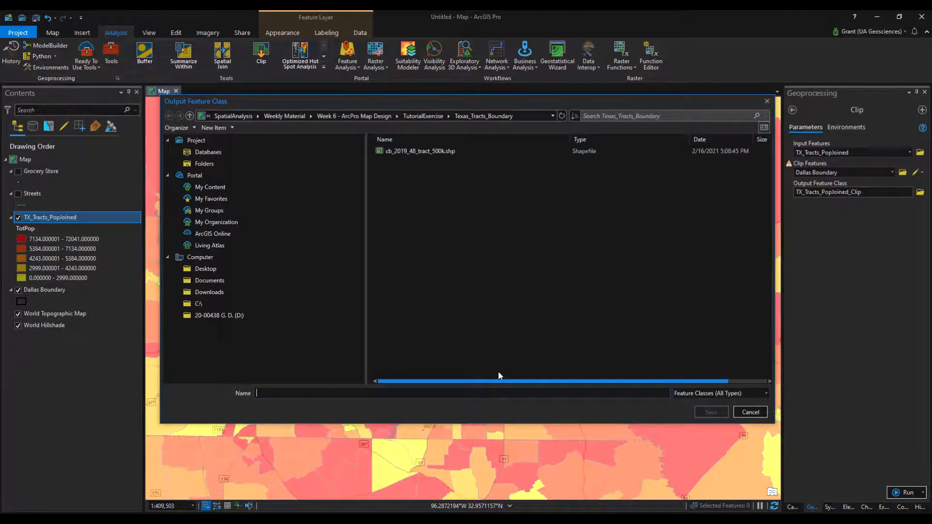
text(Dallas)
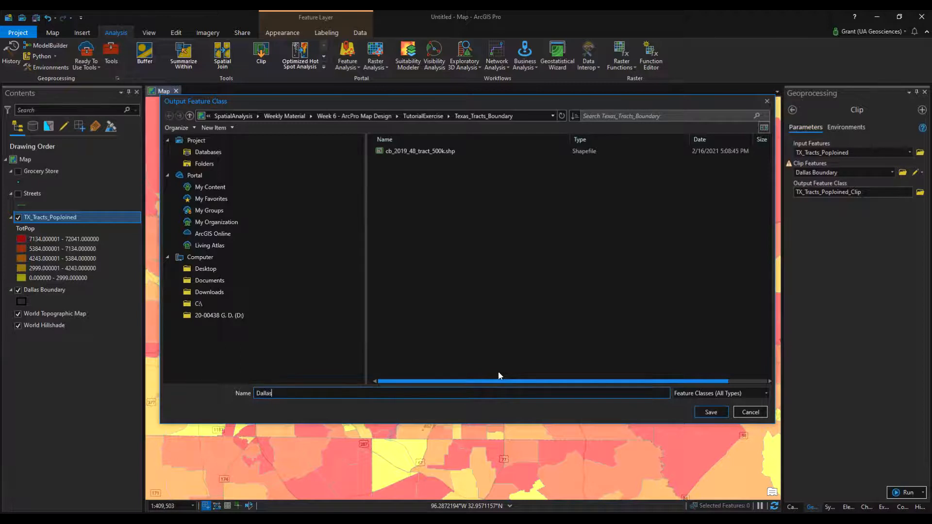
text(_Tracts_P)
click(720, 413)
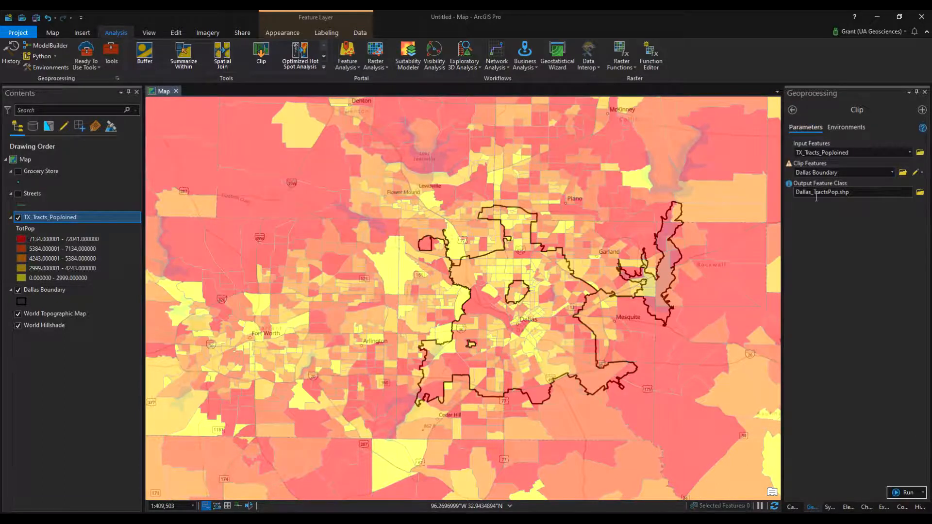
click(908, 494)
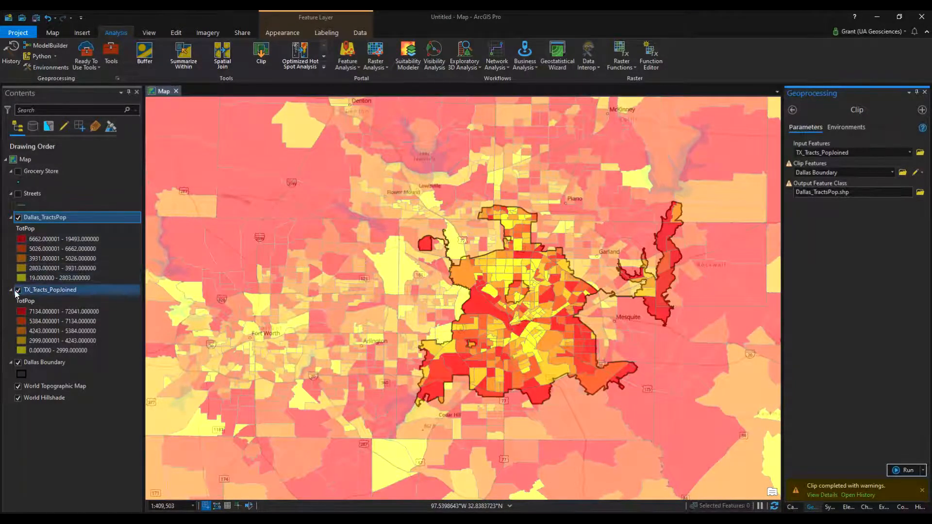
Change the Dallas_TractsPop layer's primary symbology to Single Symbol
click(30, 230)
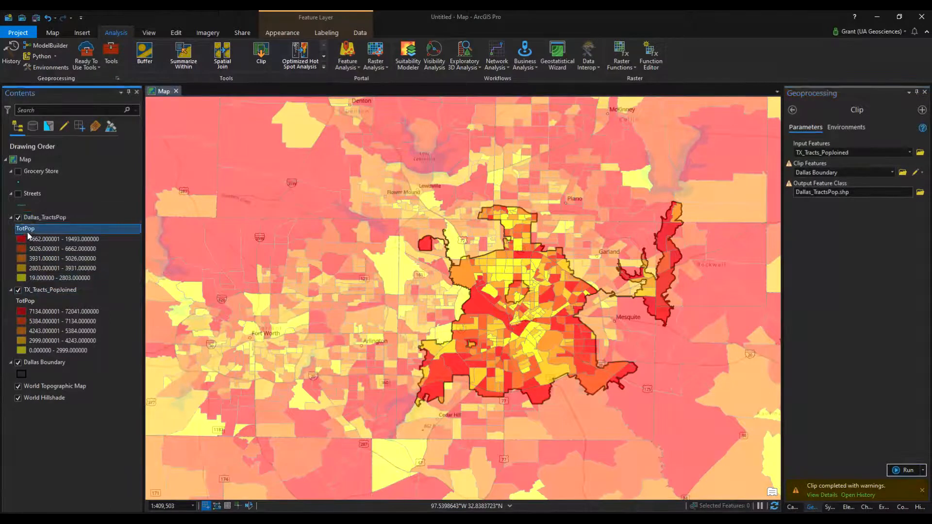
click(58, 217)
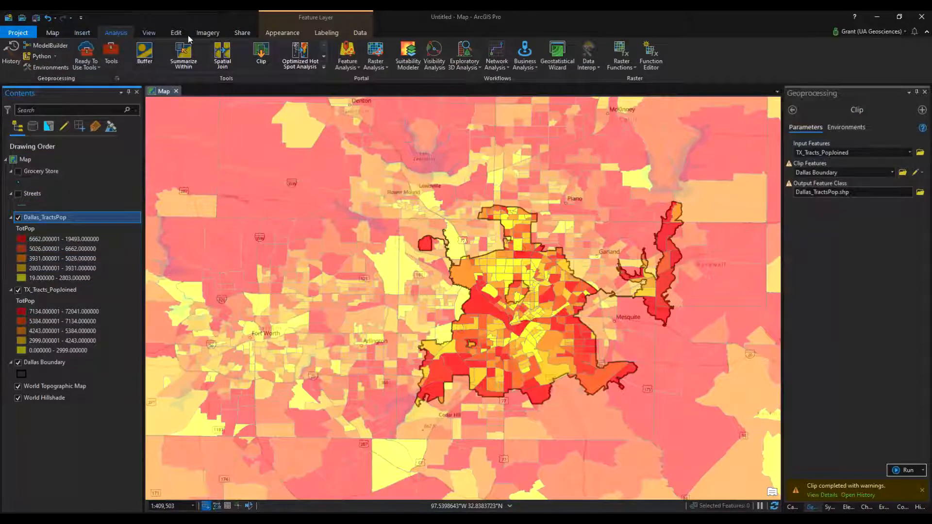
click(282, 32)
click(297, 52)
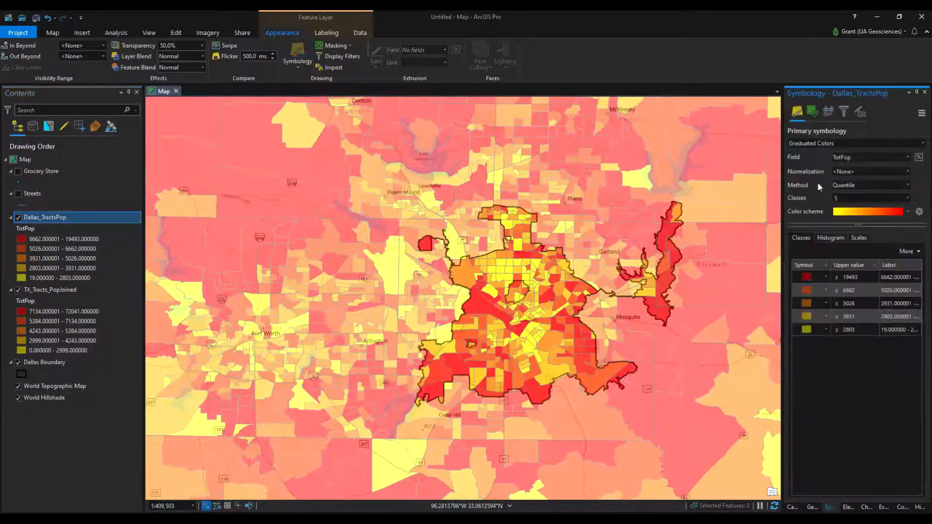
click(825, 142)
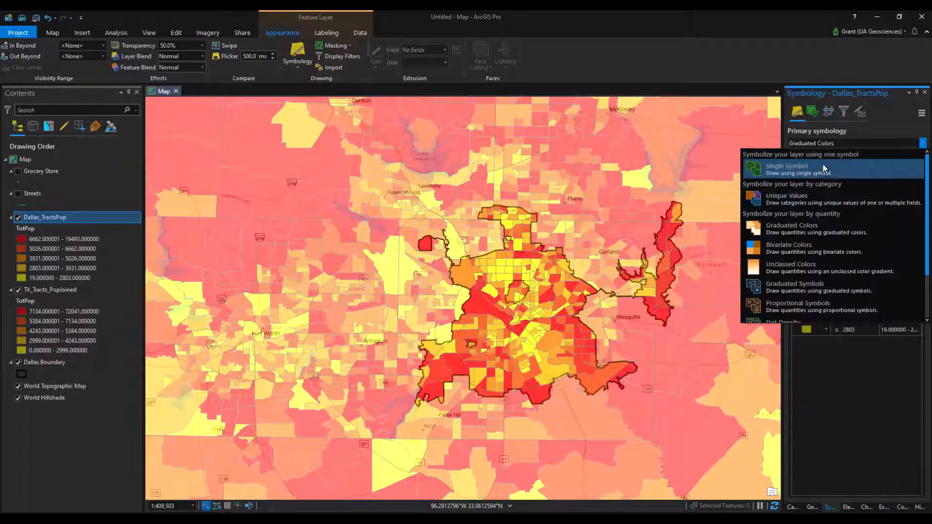
click(823, 168)
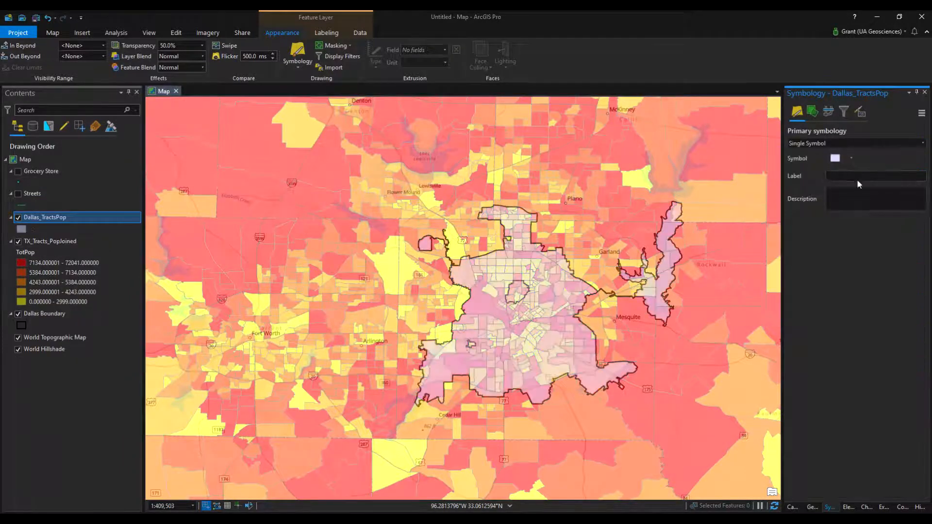
click(852, 160)
click(851, 159)
Set the Dallas_TractsPop layer's transparency to 0%
click(182, 44)
drag(181, 42, 109, 47)
text(0)
key(Return)
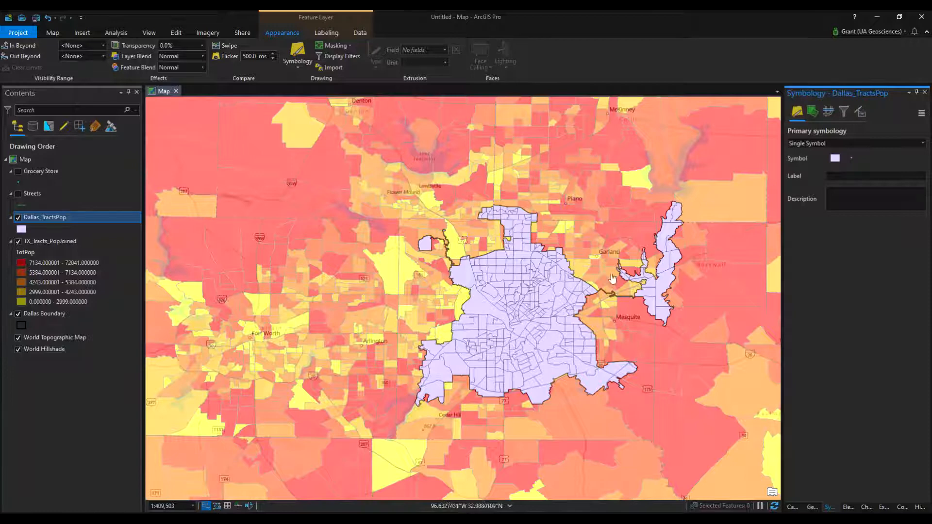
Toggle the Dallas_TractsPop layer's visibility to compare the clipped tracts with the statewide tracts along Dallas's eastern boundary
scroll(547, 265, up, 5)
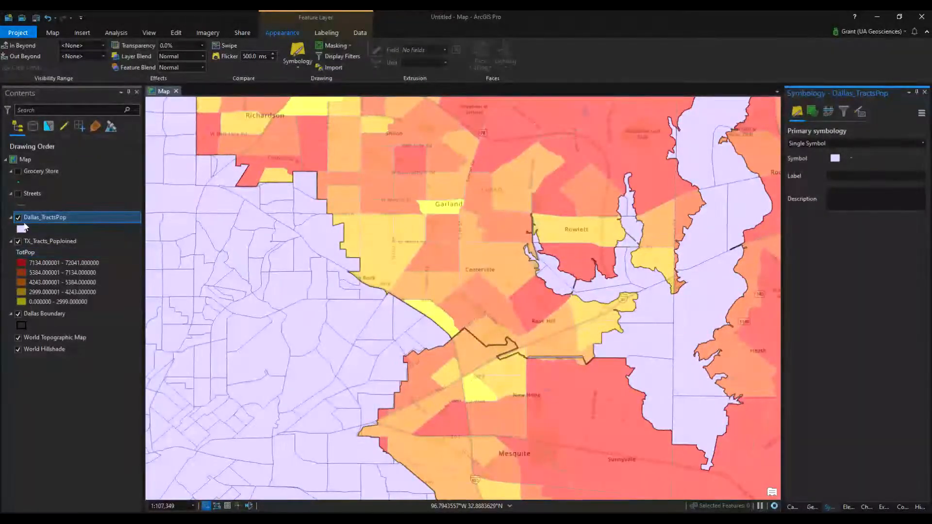
click(18, 218)
click(18, 218)
click(18, 218)
click(18, 218)
click(18, 218)
click(18, 218)
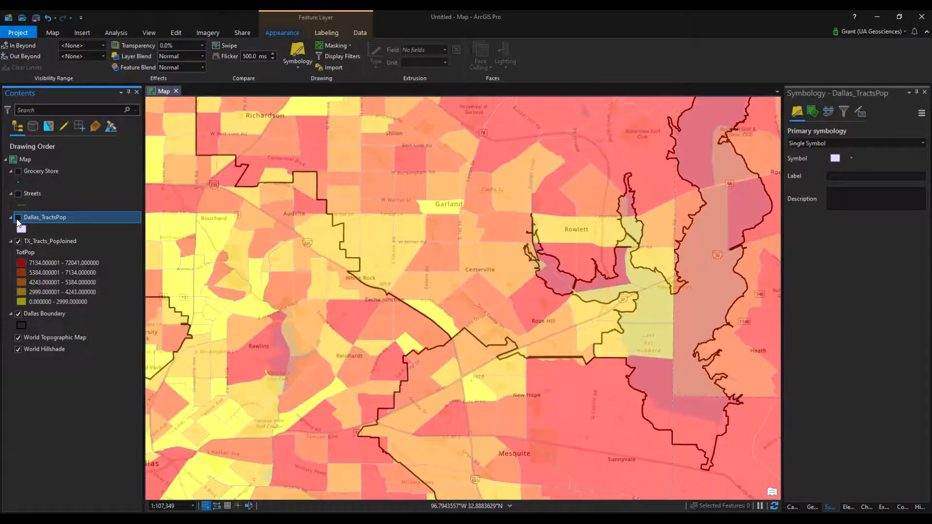
click(18, 217)
right_click(20, 219)
click(134, 218)
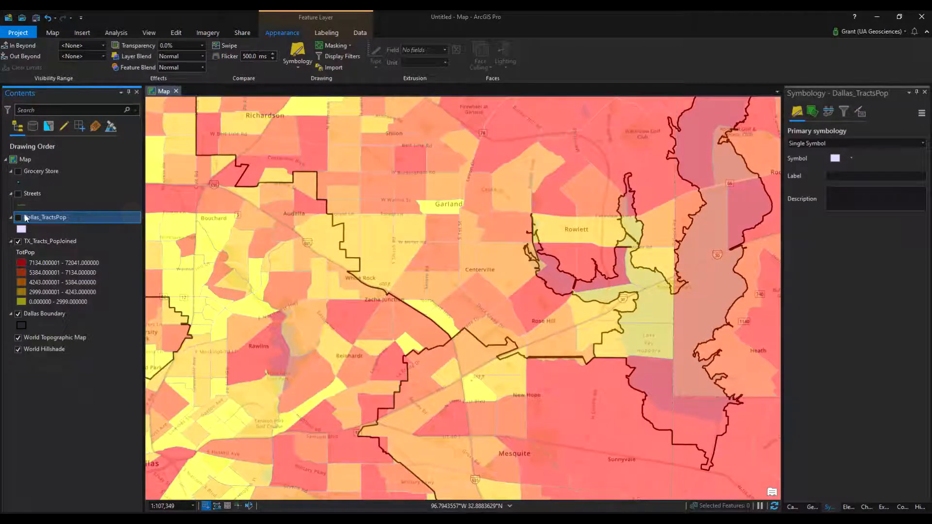
click(18, 218)
click(18, 217)
click(622, 223)
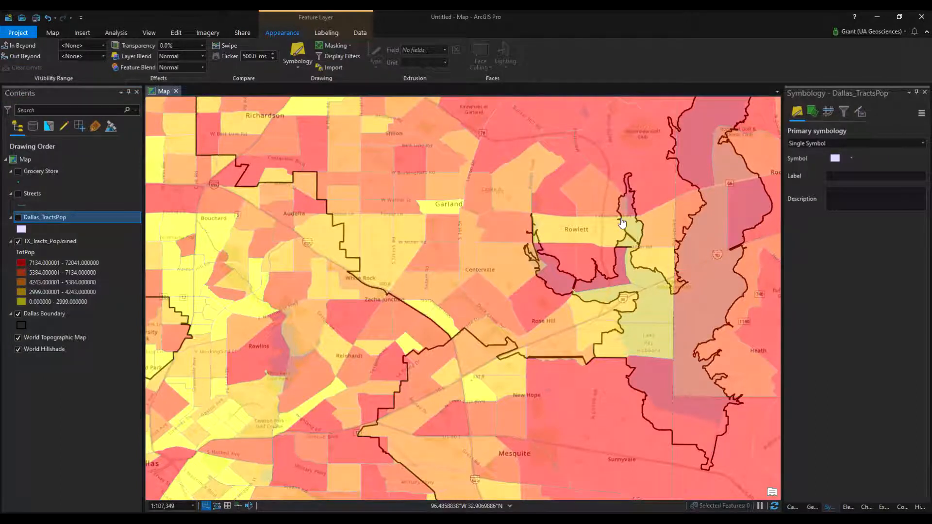
Turn off the TX_Tracts_PopJoined layer and remove it from the map
click(19, 242)
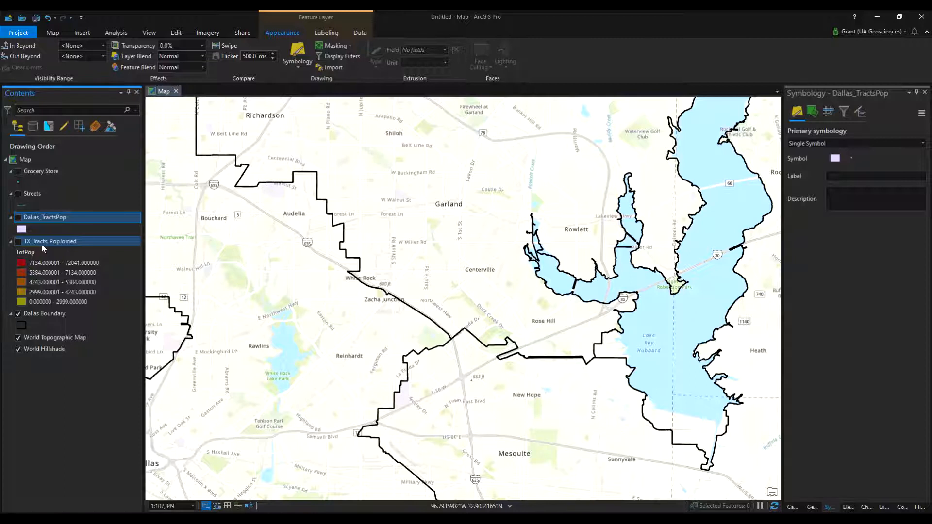
right_click(42, 246)
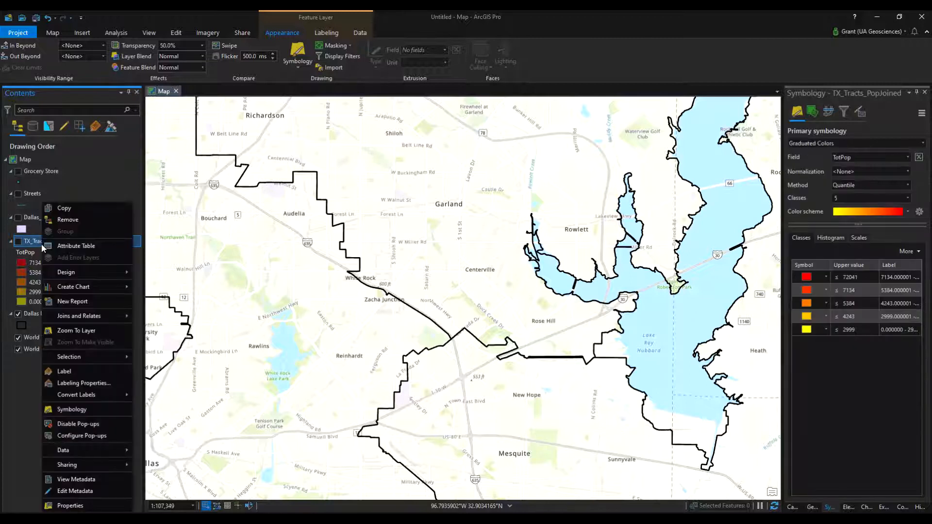
click(72, 223)
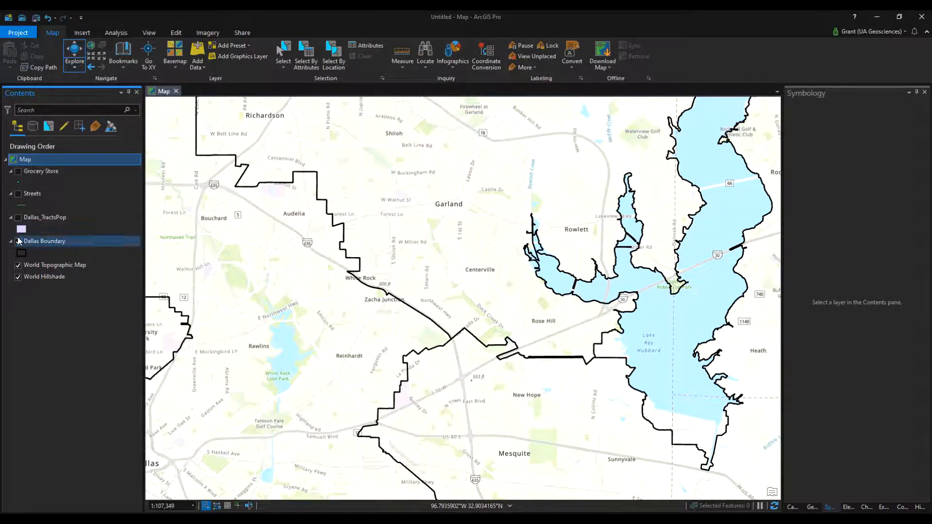
Zoom the map to the Dallas_TractsPop layer's extent and make the layer visible
right_click(39, 218)
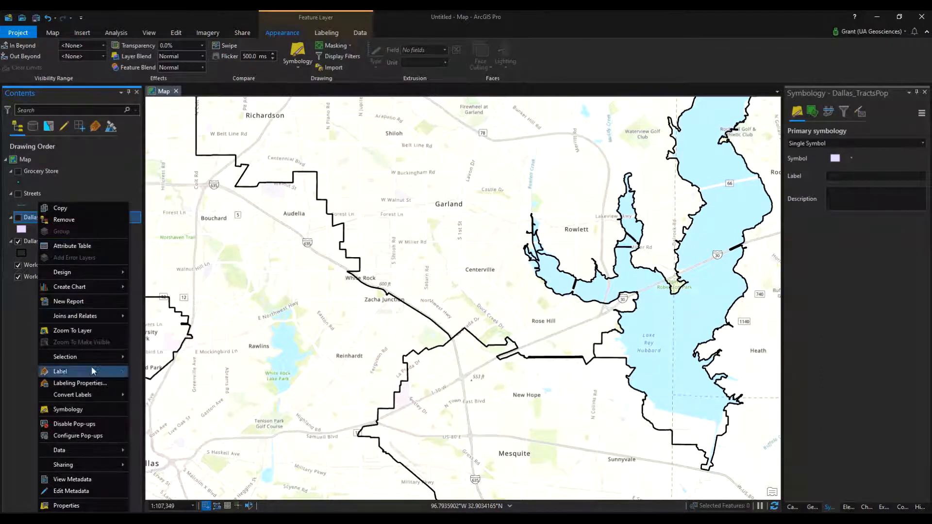
click(93, 334)
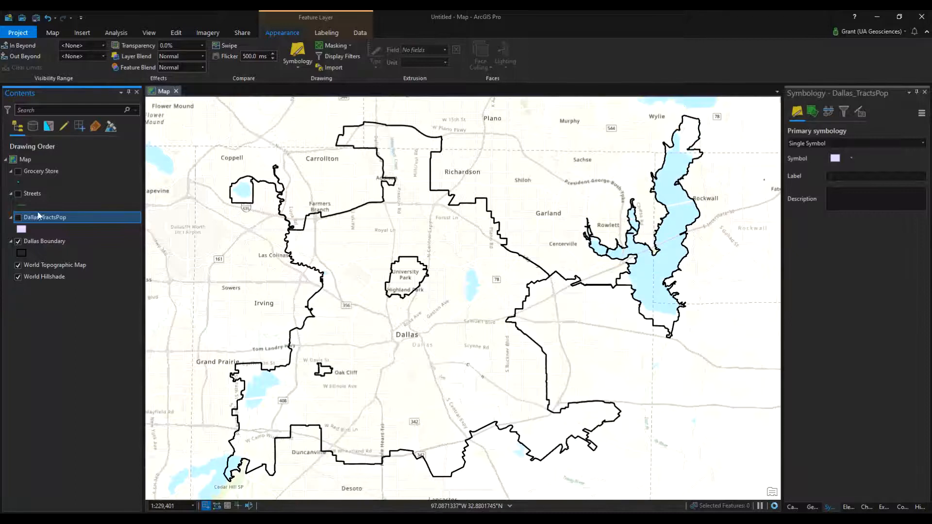
click(18, 217)
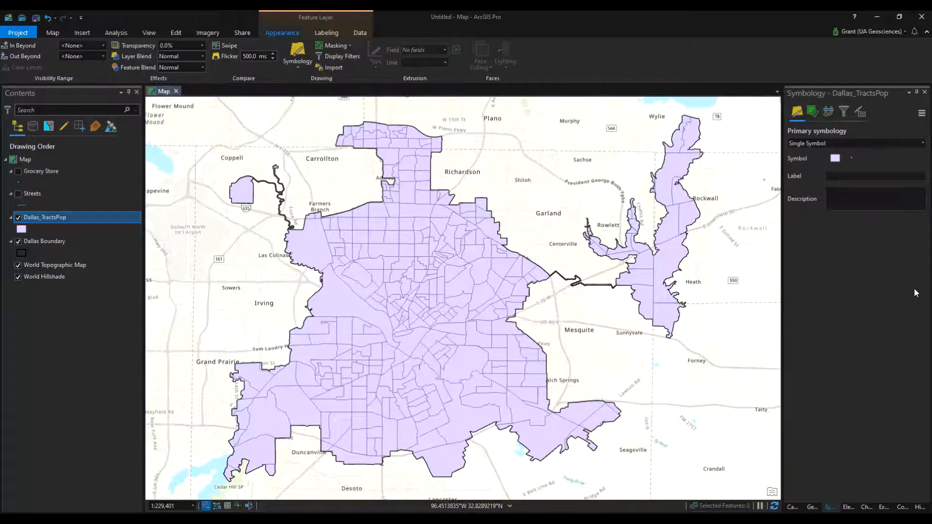
Open the Dallas_TractsPop attribute table, sort it by TotPop ascending, and select the least populated tract
right_click(54, 218)
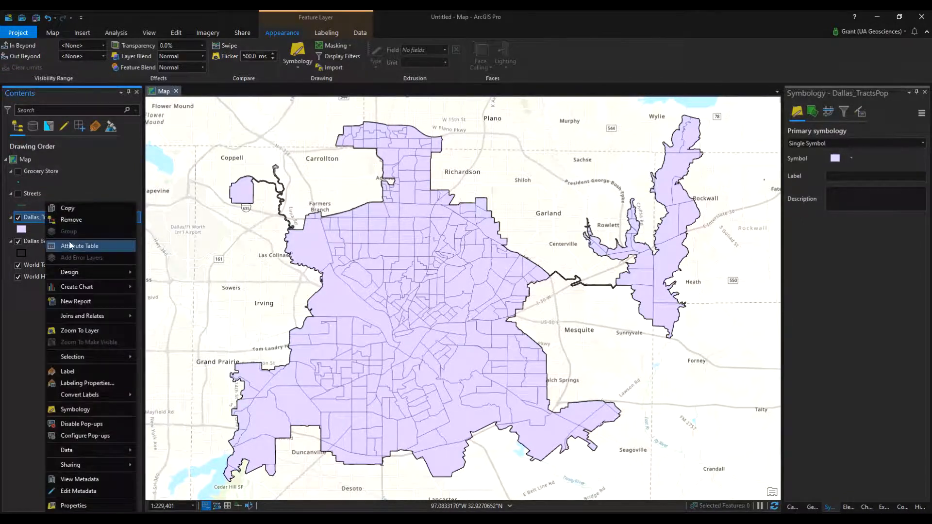
click(69, 243)
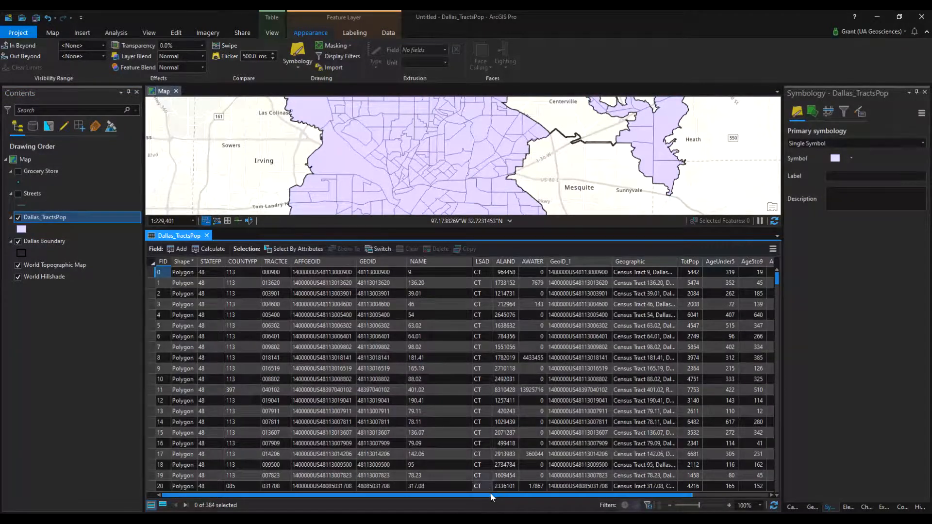
drag(491, 495, 624, 500)
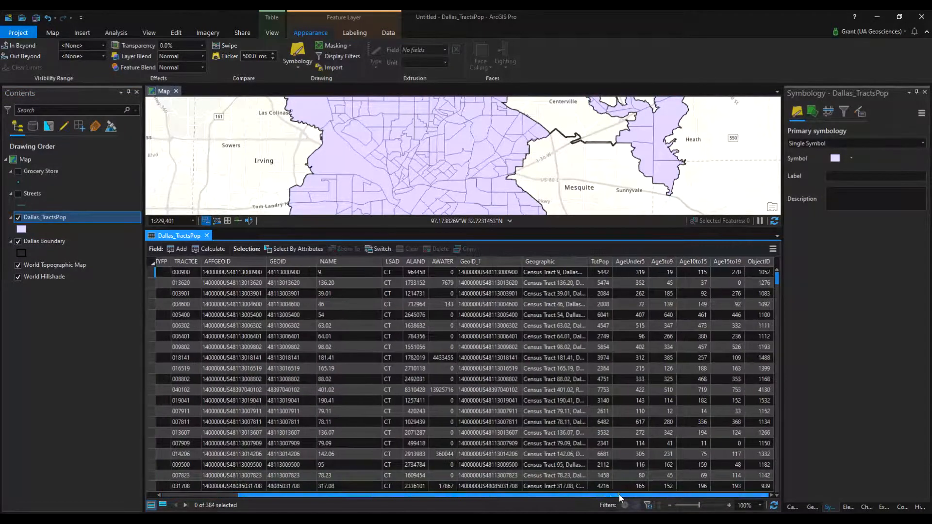
double_click(604, 263)
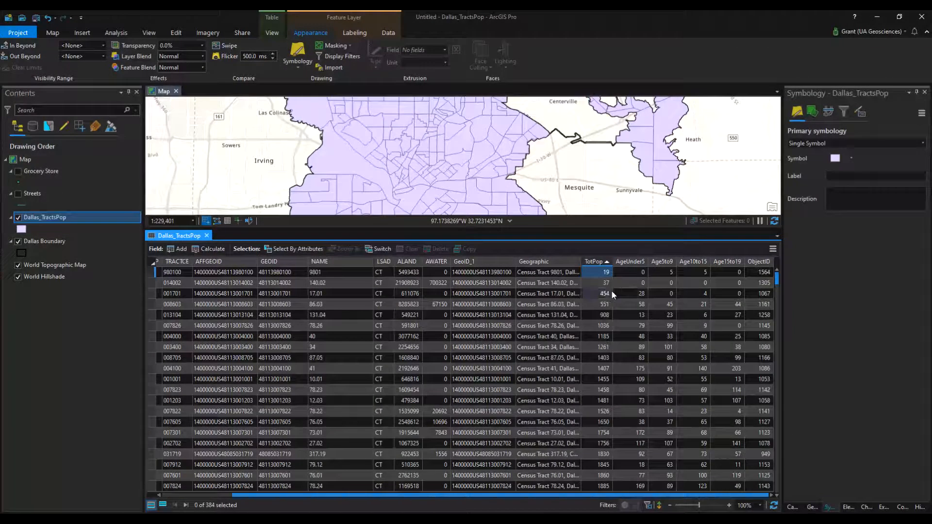
click(152, 271)
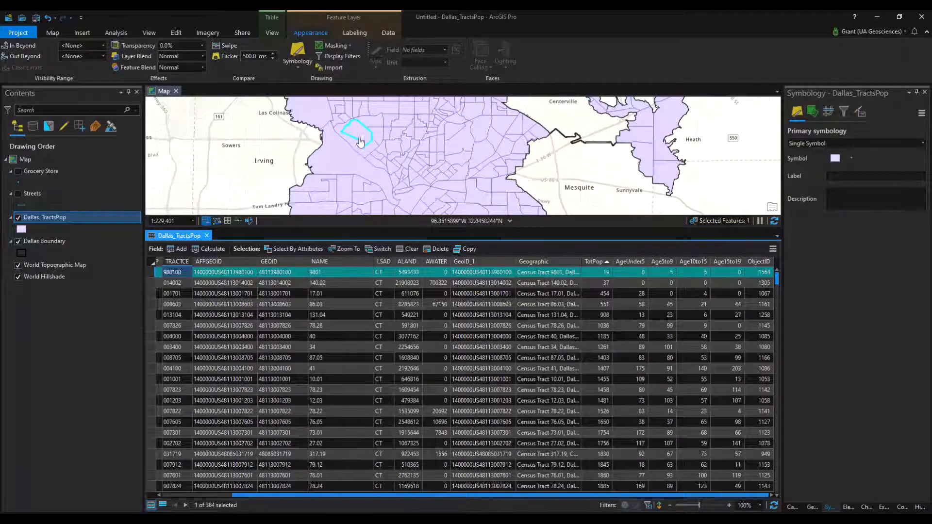
Sort the table by TotPop descending, select the most populated tract, and locate it on the map
click(595, 263)
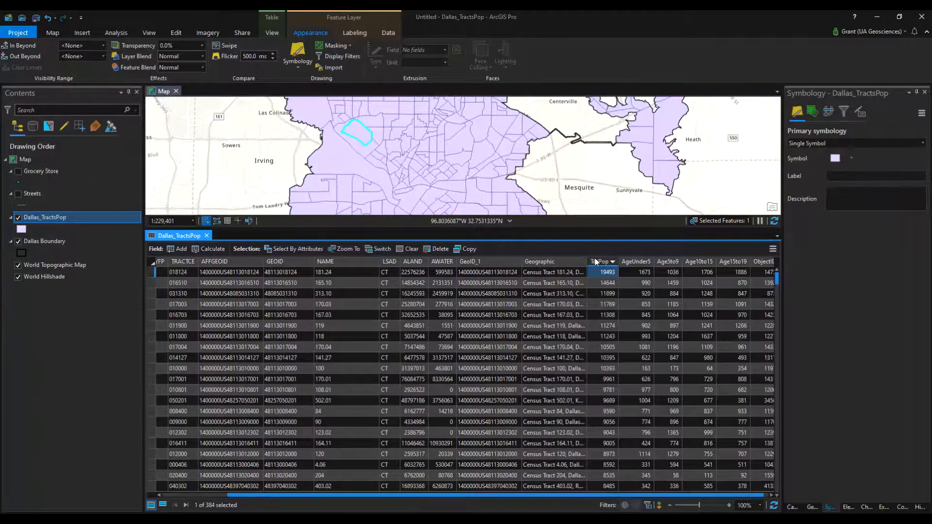
click(152, 272)
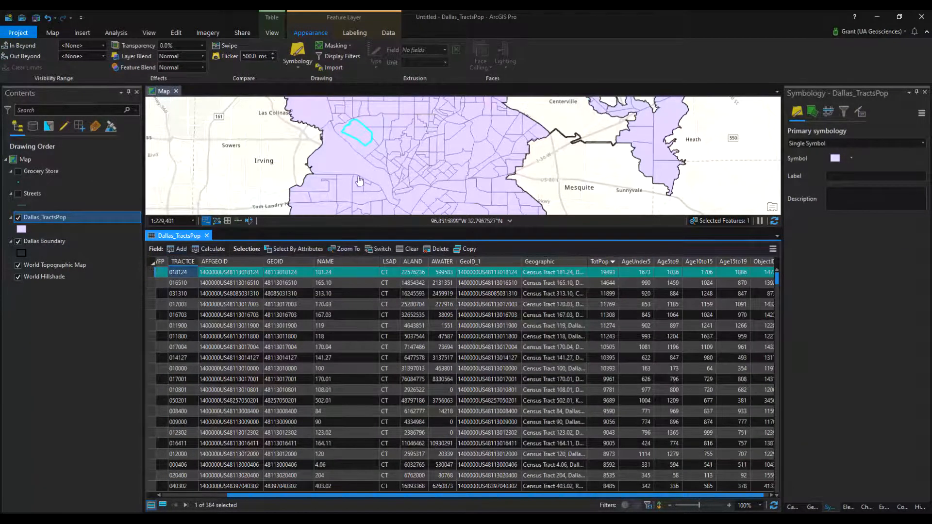
scroll(364, 179, down, 1)
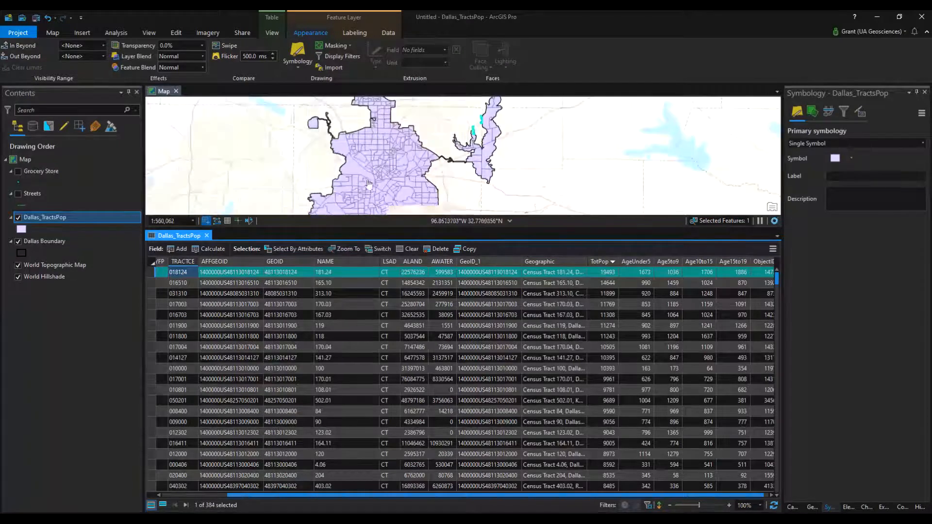
scroll(415, 178, down, 2)
scroll(436, 170, up, 2)
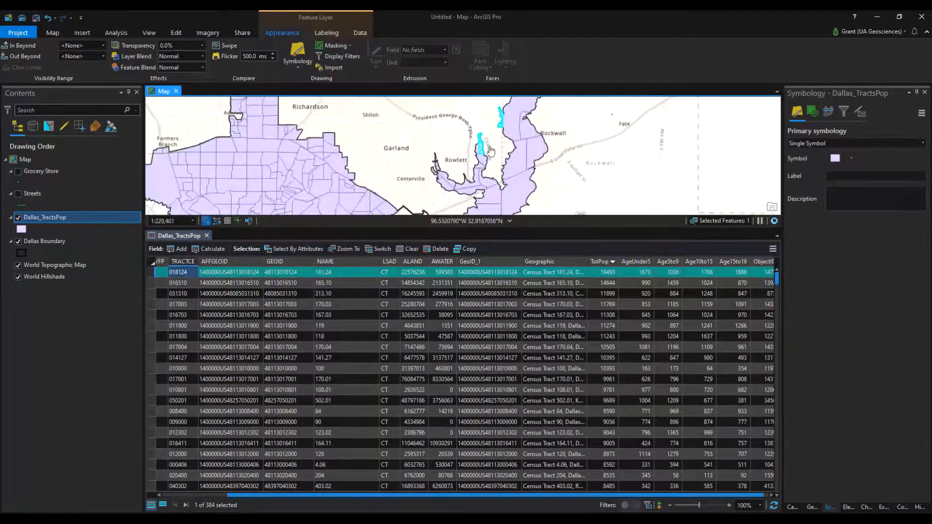
scroll(492, 147, up, 1)
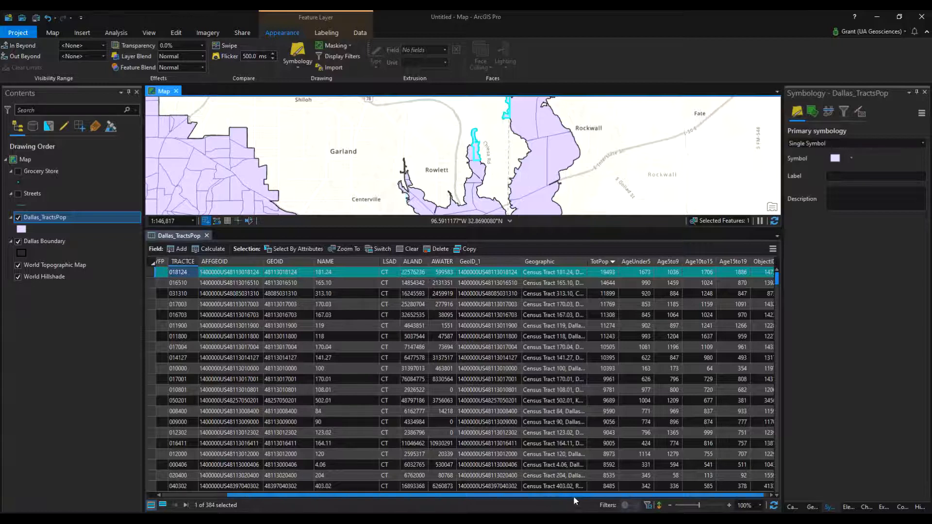
drag(595, 495, 601, 495)
mouse_move(520, 497)
mouse_down()
mouse_move(327, 496)
mouse_move(533, 496)
mouse_up()
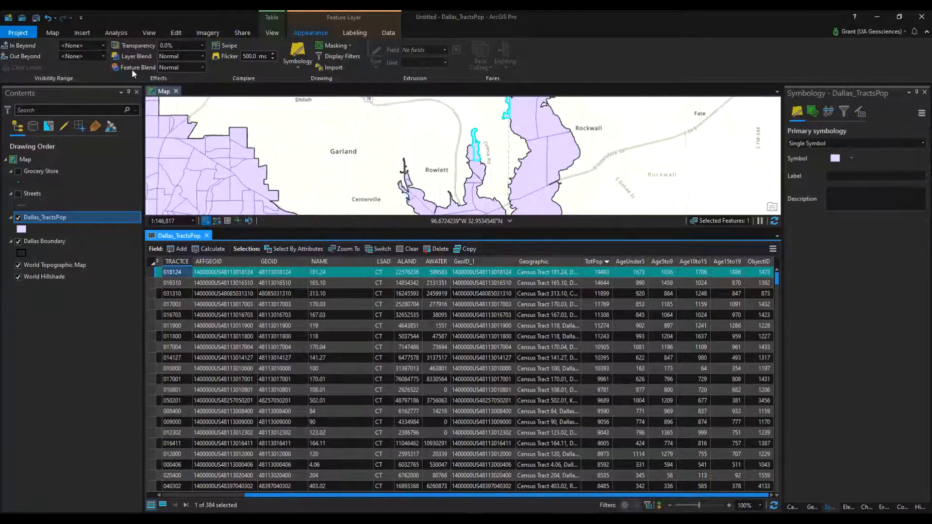
Clear the tract selection and close the Dallas_TractsPop attribute table
click(51, 33)
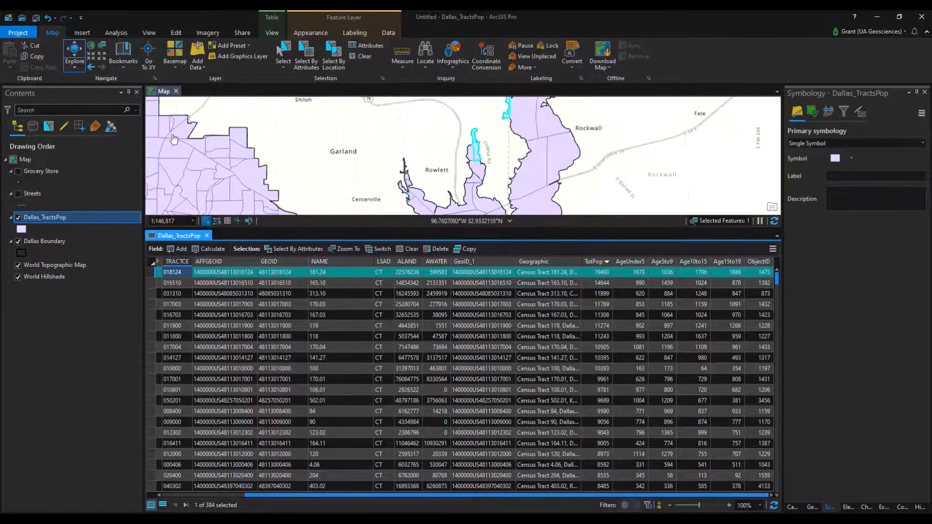
click(153, 287)
click(148, 316)
click(152, 283)
click(145, 316)
click(154, 282)
click(362, 59)
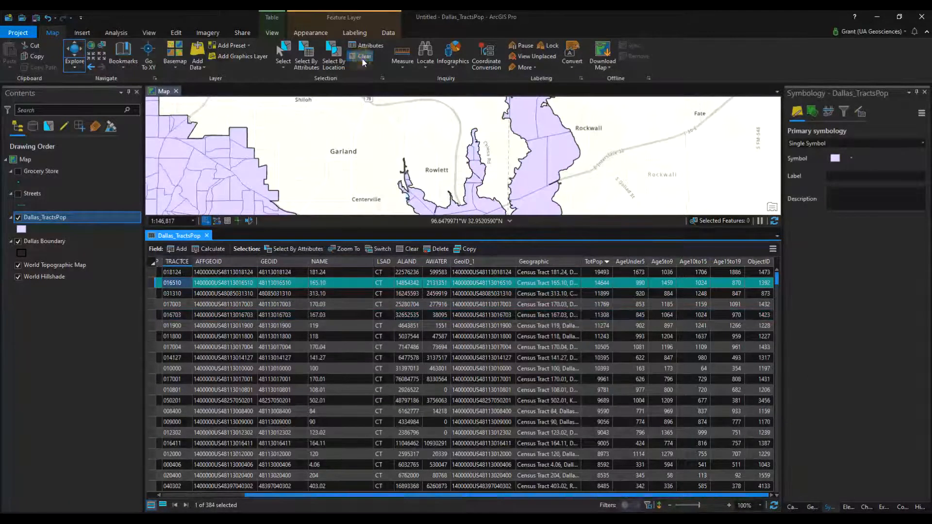
click(208, 236)
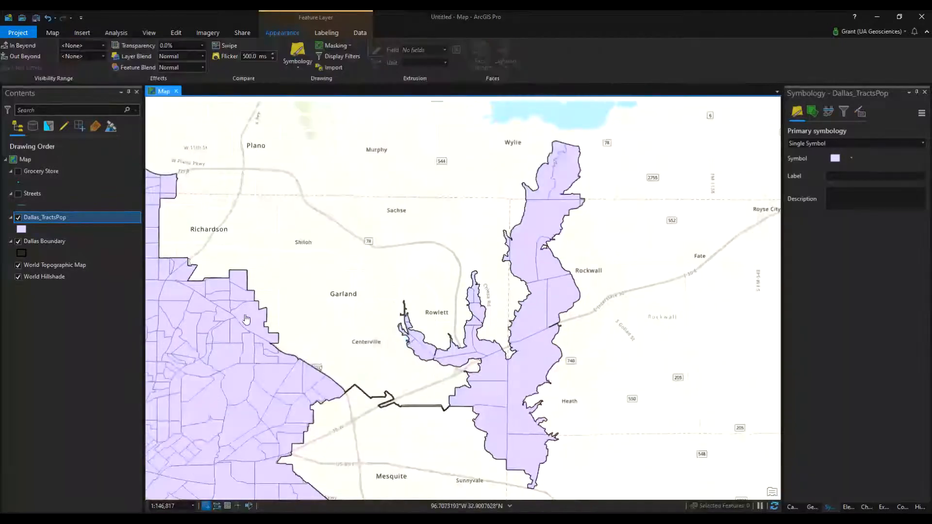
Symbolize the Dallas_TractsPop layer with Graduated Colors on the AgeUnder5 field using the Quantile classification method
scroll(475, 258, down, 2)
drag(400, 300, 431, 283)
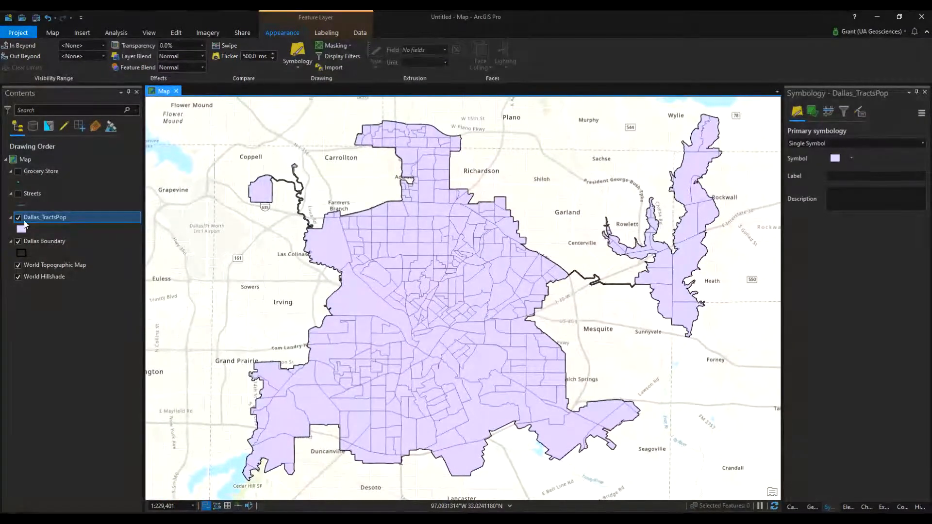
click(39, 219)
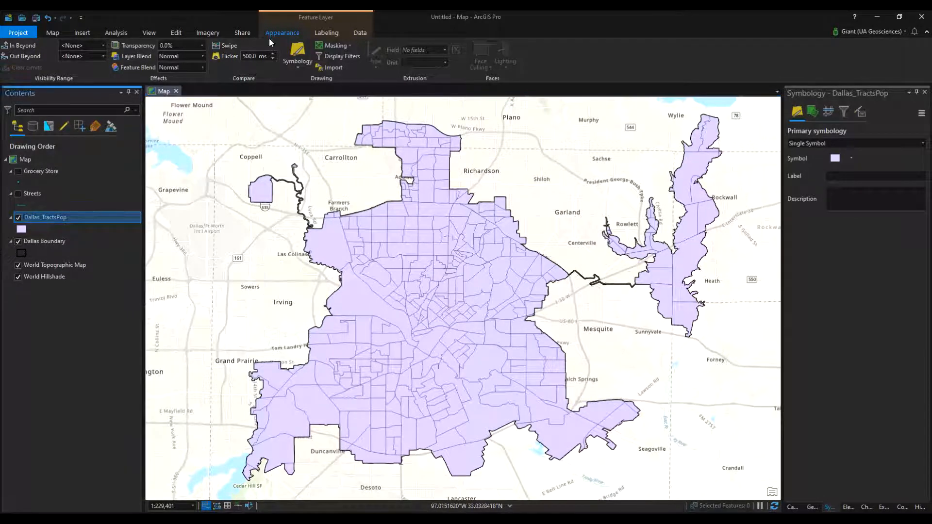
drag(829, 507, 802, 508)
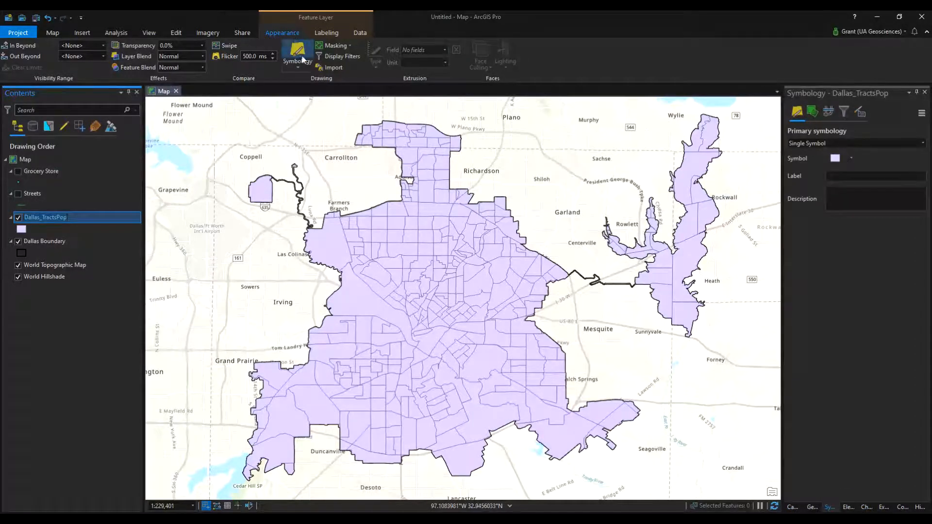
click(841, 142)
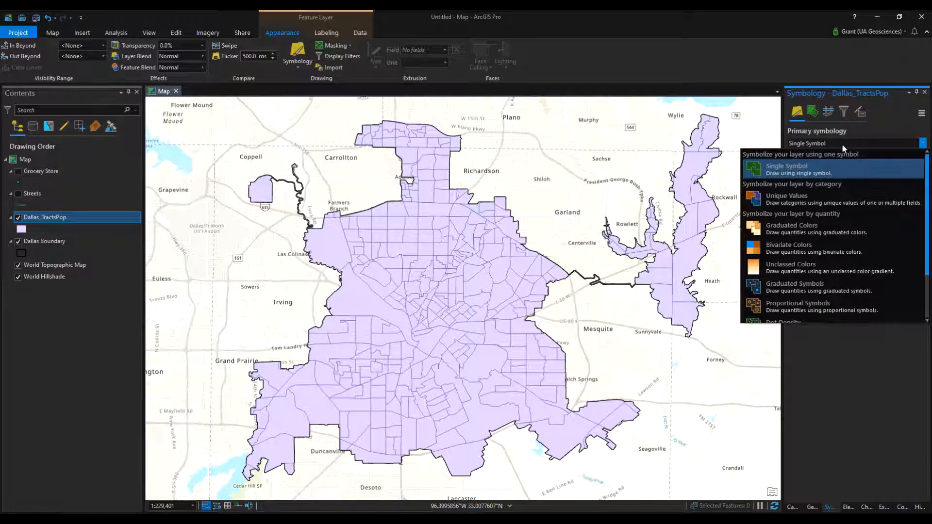
click(832, 228)
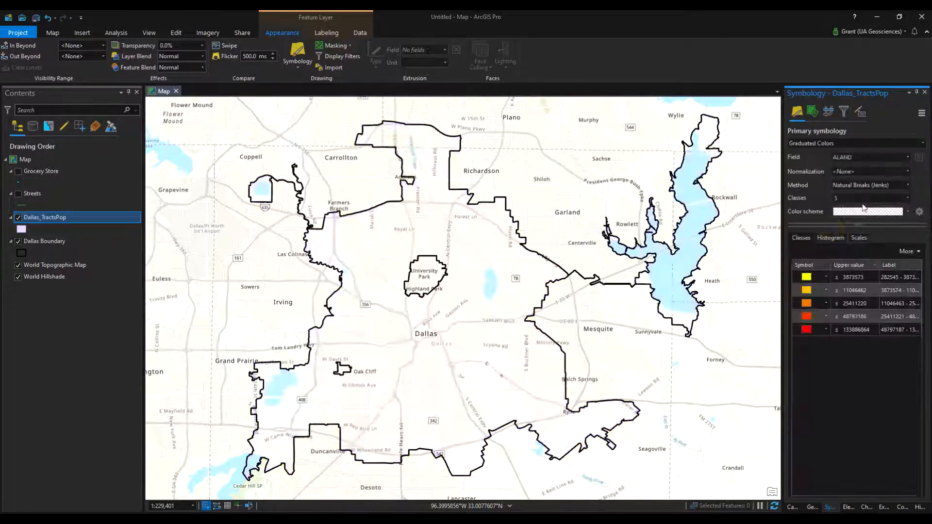
click(895, 159)
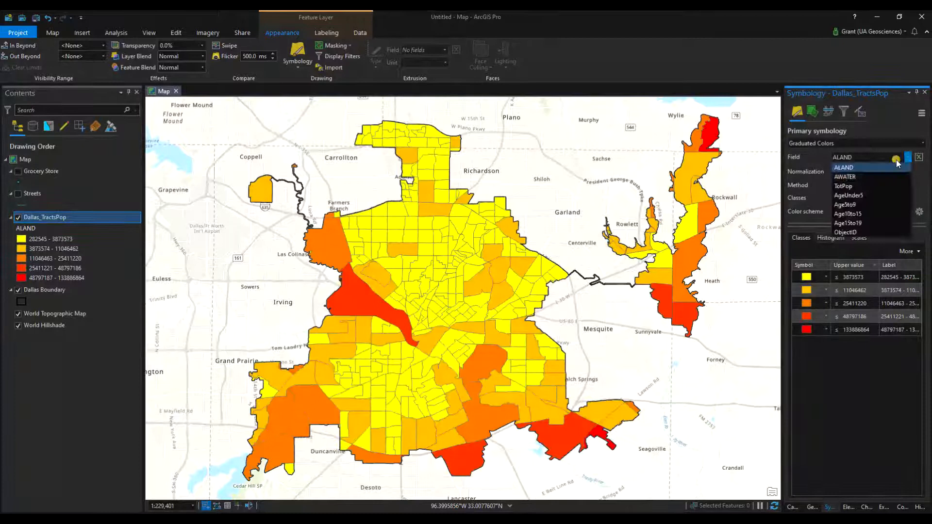
click(891, 195)
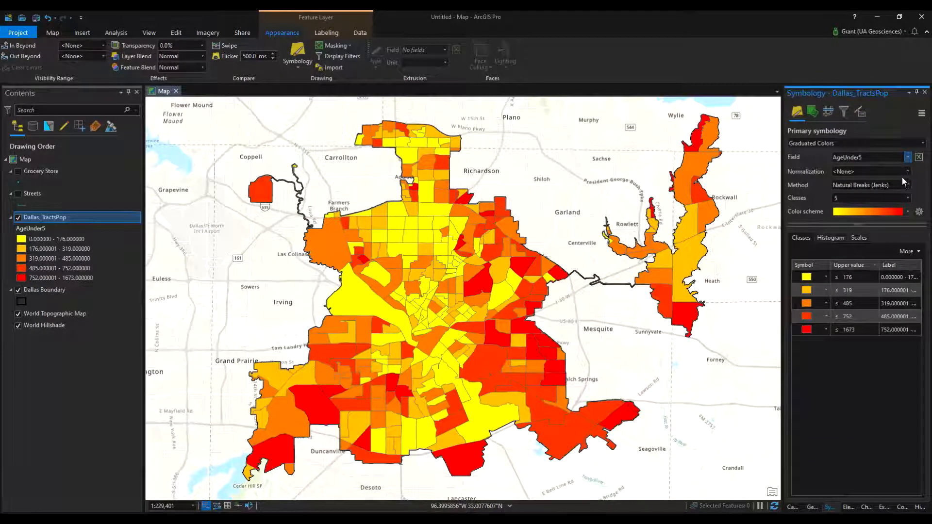
click(907, 185)
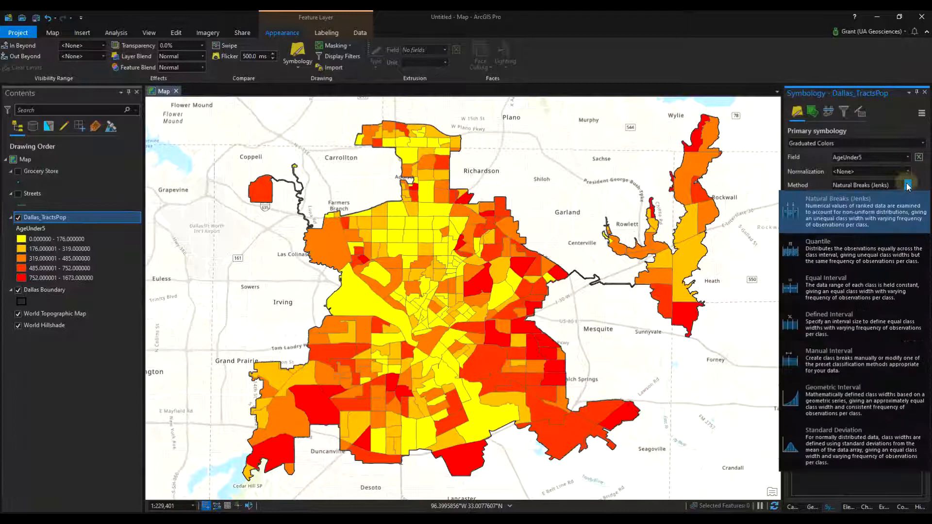
click(870, 255)
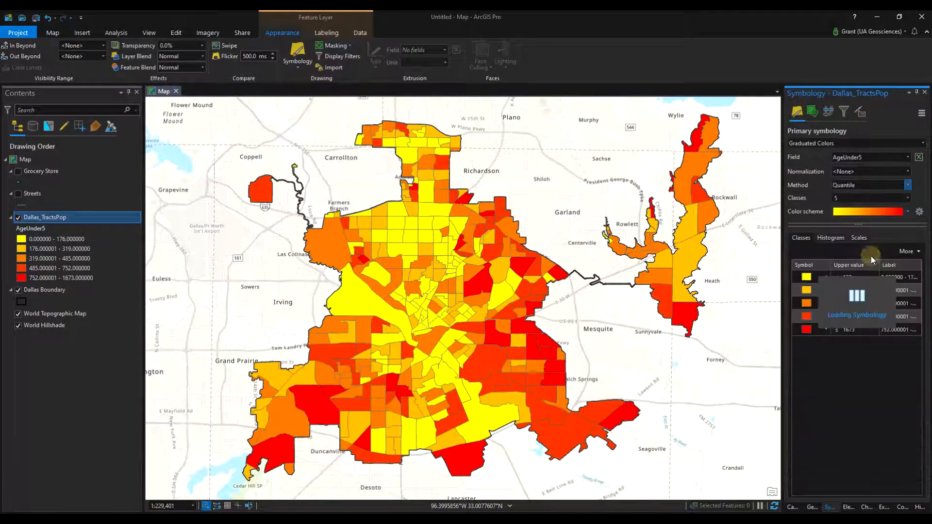
Browse the available color schemes and apply the white-to-black scheme to the Dallas_TractsPop classes
click(909, 214)
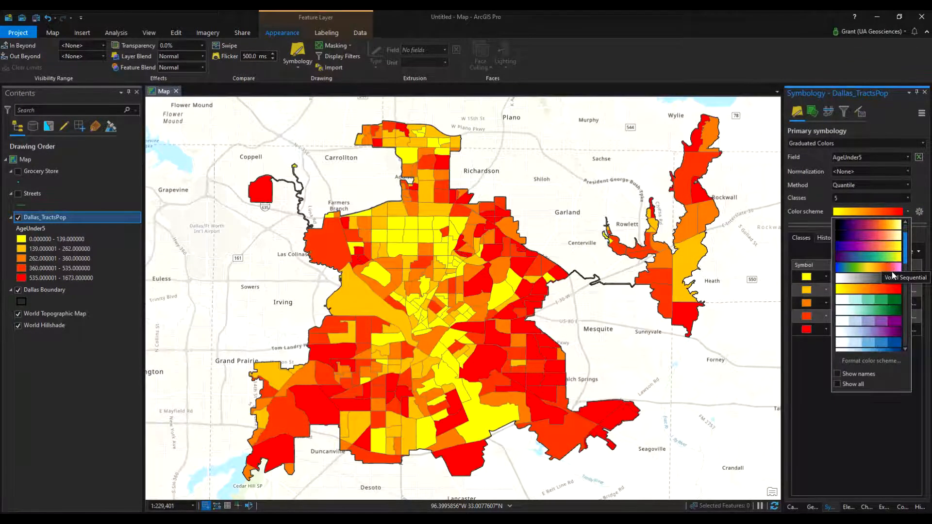
scroll(893, 275, down, 5)
scroll(893, 318, down, 5)
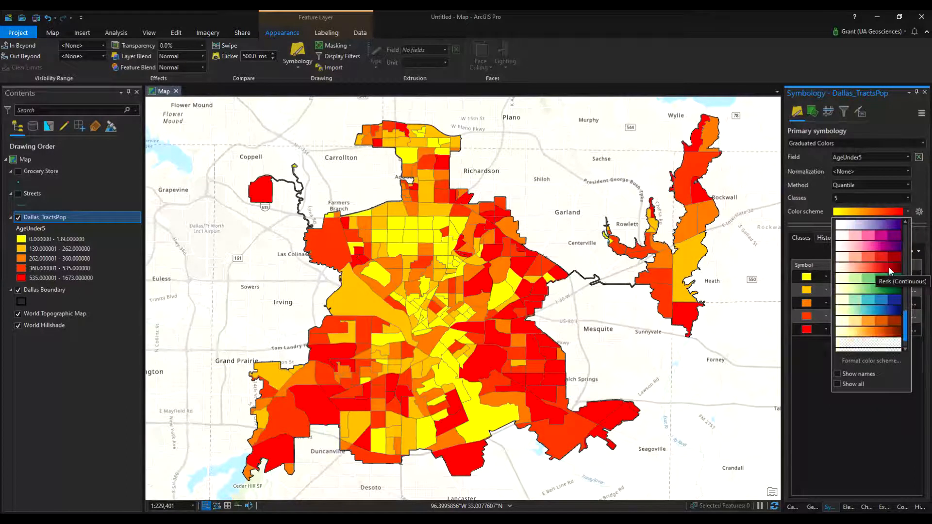
scroll(889, 267, up, 10)
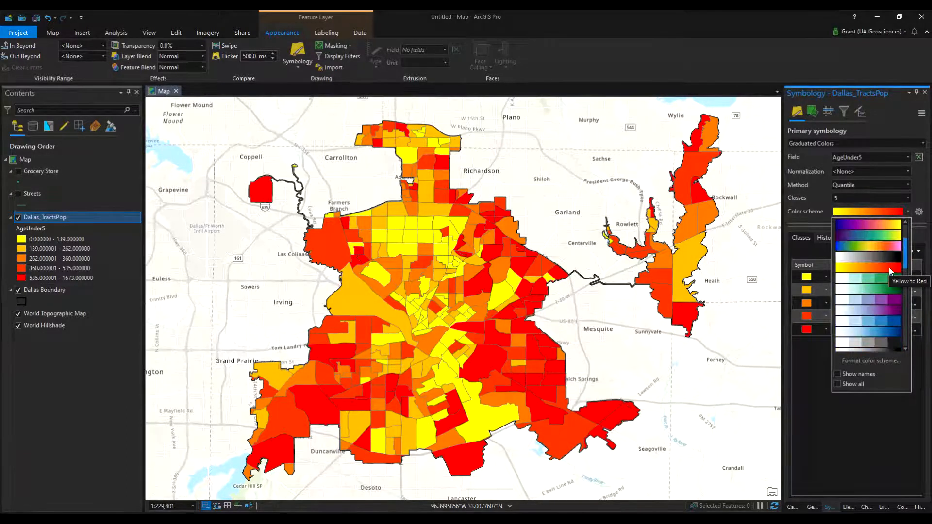
scroll(879, 255, up, 2)
scroll(879, 255, up, 3)
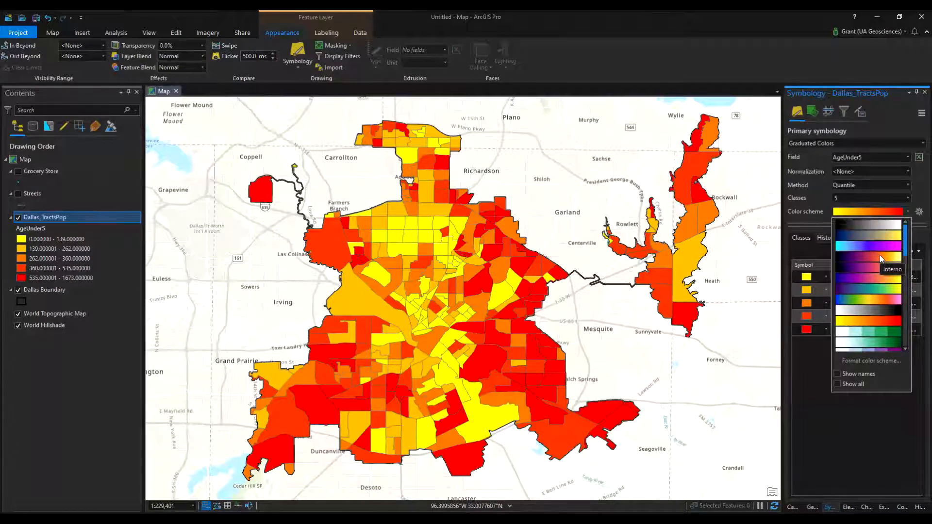
scroll(880, 254, down, 10)
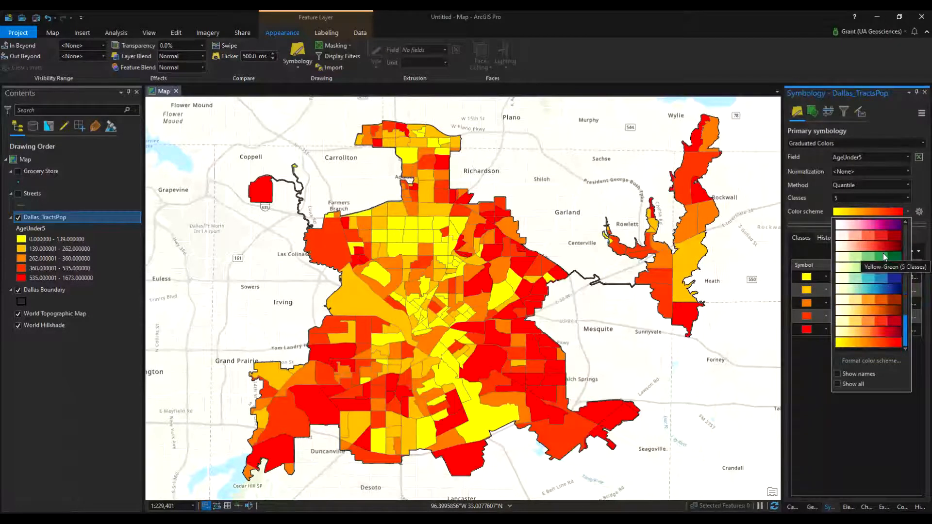
scroll(883, 256, up, 10)
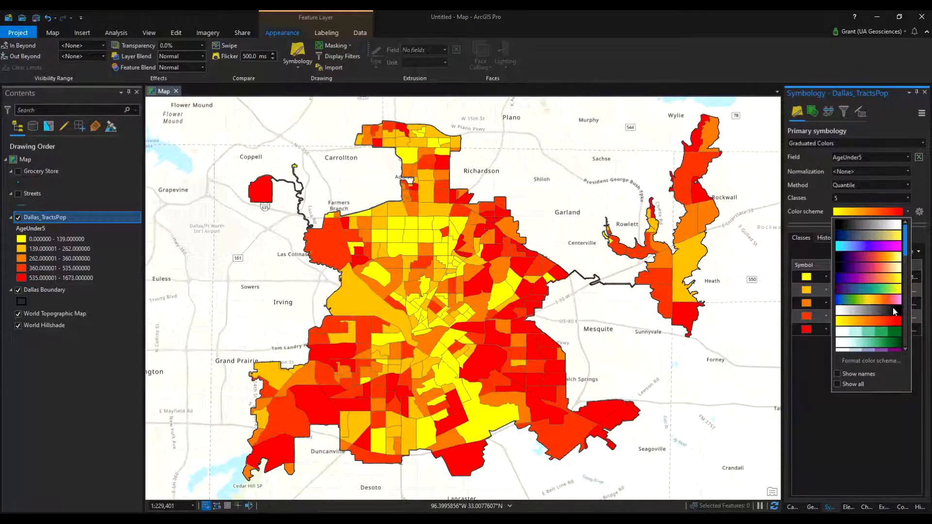
scroll(879, 291, up, 2)
click(889, 276)
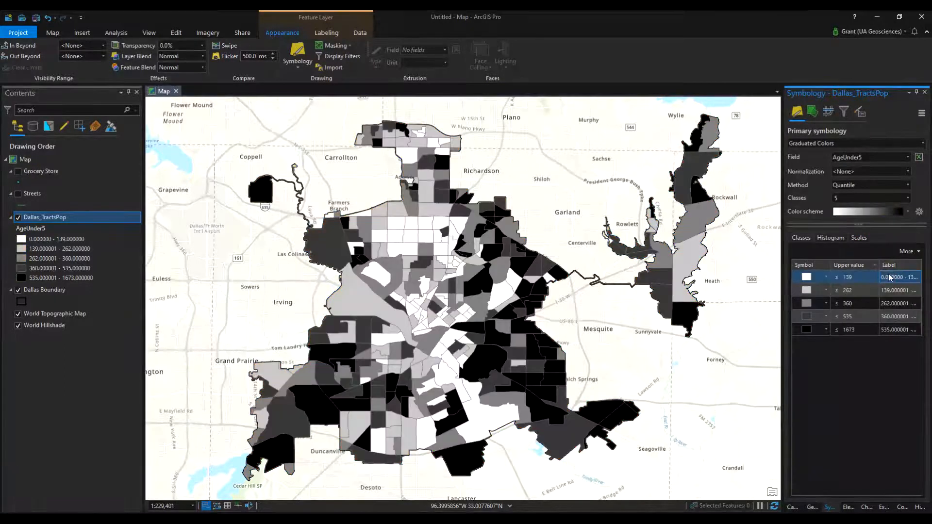
Try the cyan-to-magenta color scheme, and replace it with the dark purple-to-yellow scheme that passes through teal and green
click(896, 213)
scroll(883, 307, down, 3)
scroll(885, 310, up, 6)
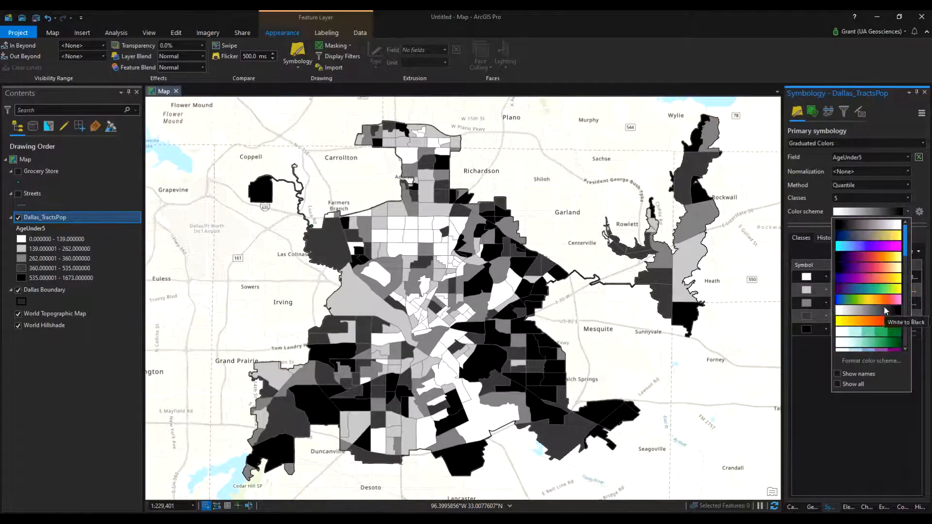
click(877, 246)
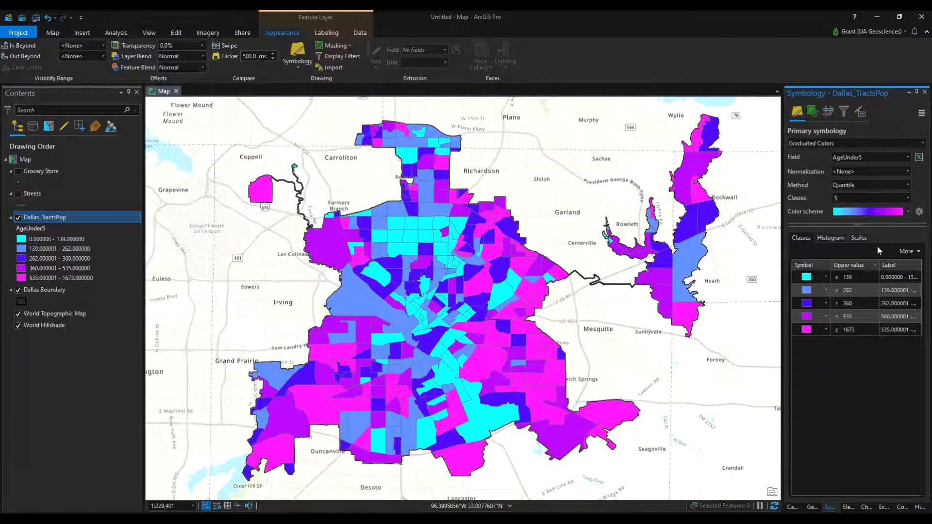
click(872, 212)
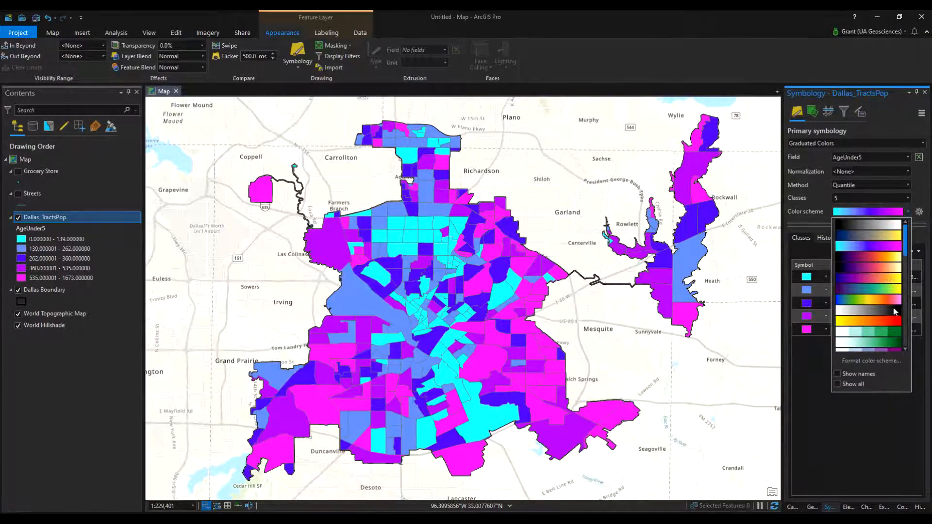
click(878, 289)
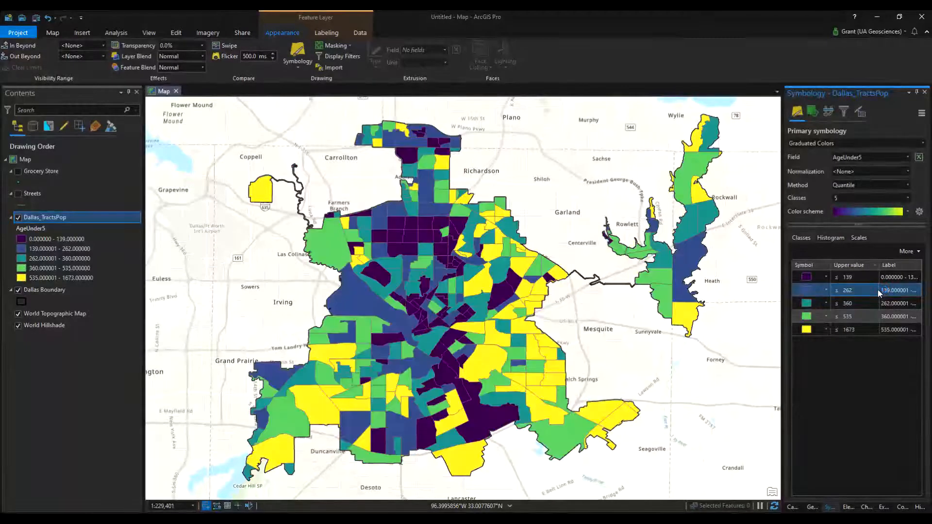
Apply the yellow-to-red color scheme to the Dallas_TractsPop classes, and reverse both the value order and the symbol order
click(881, 210)
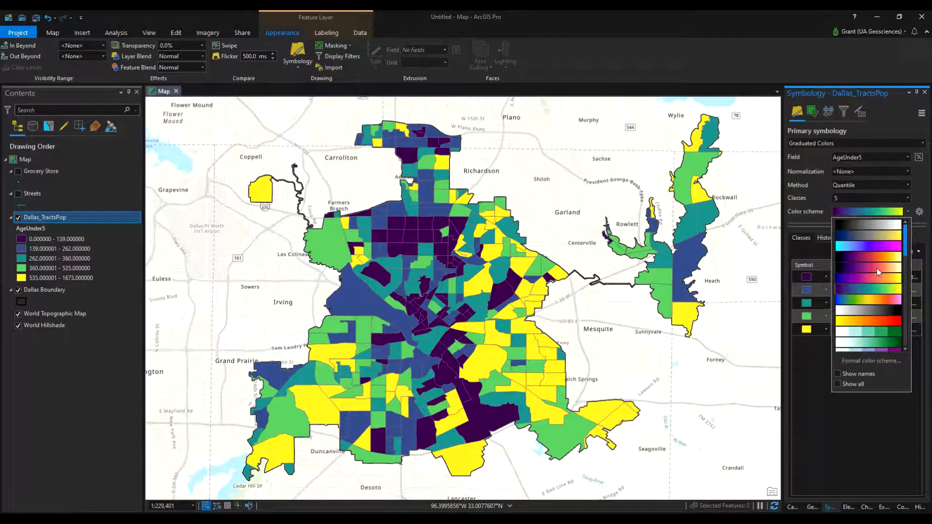
scroll(877, 266, down, 1)
click(886, 290)
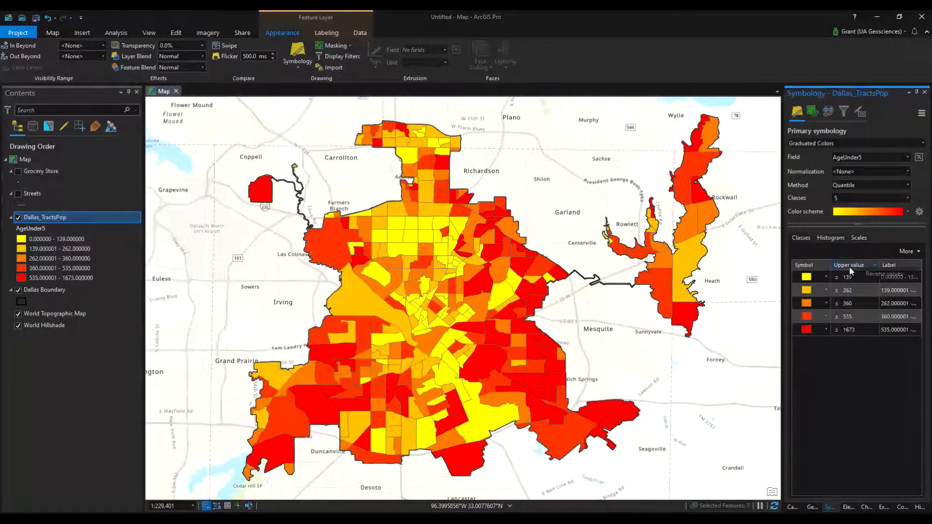
click(882, 275)
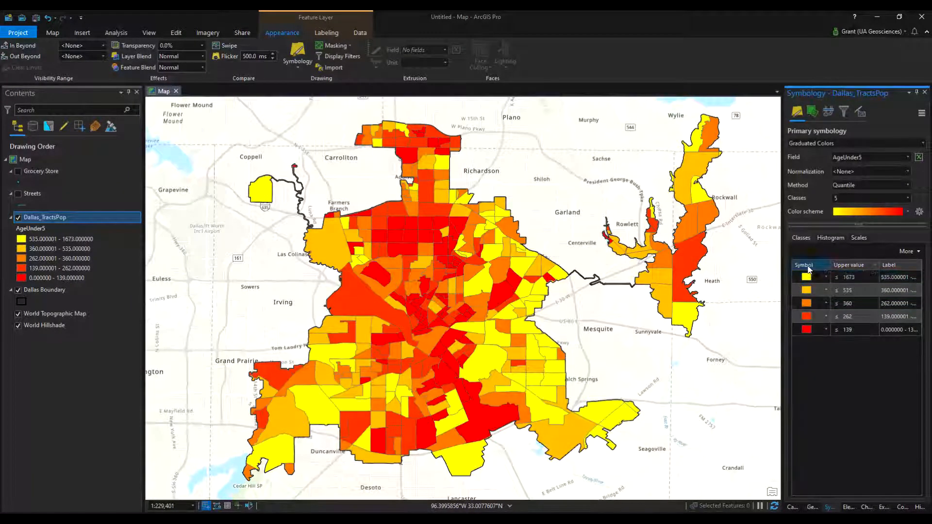
click(830, 277)
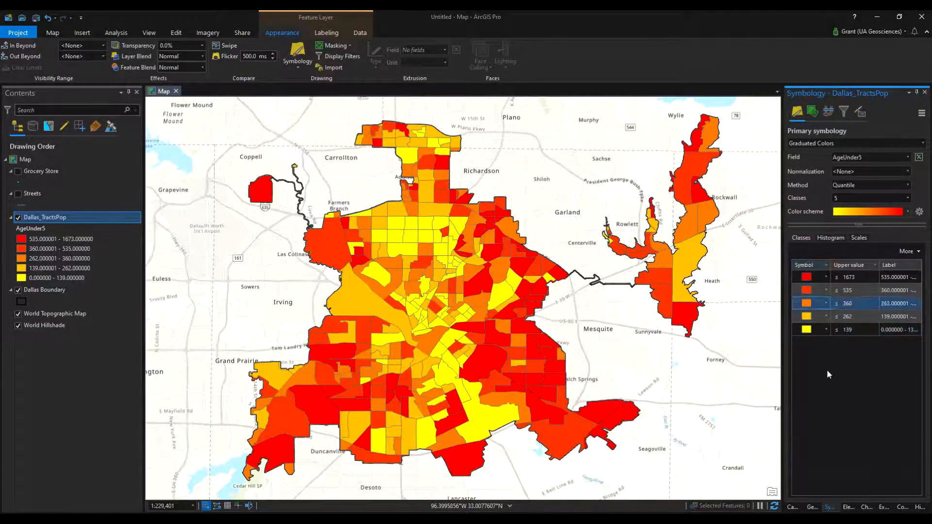
Recolor the lowest AgeUnder5 class (0 - 139) with Medium Apple green and apply the change
click(813, 335)
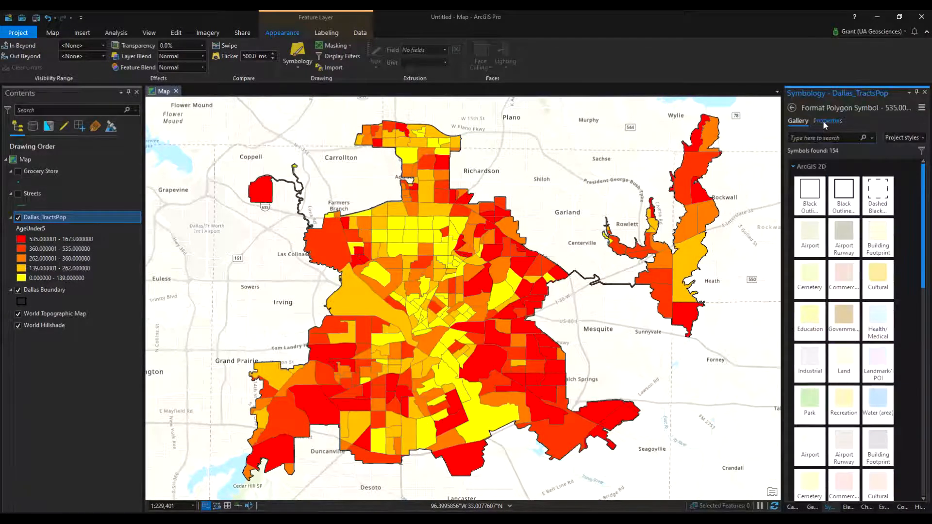
click(824, 122)
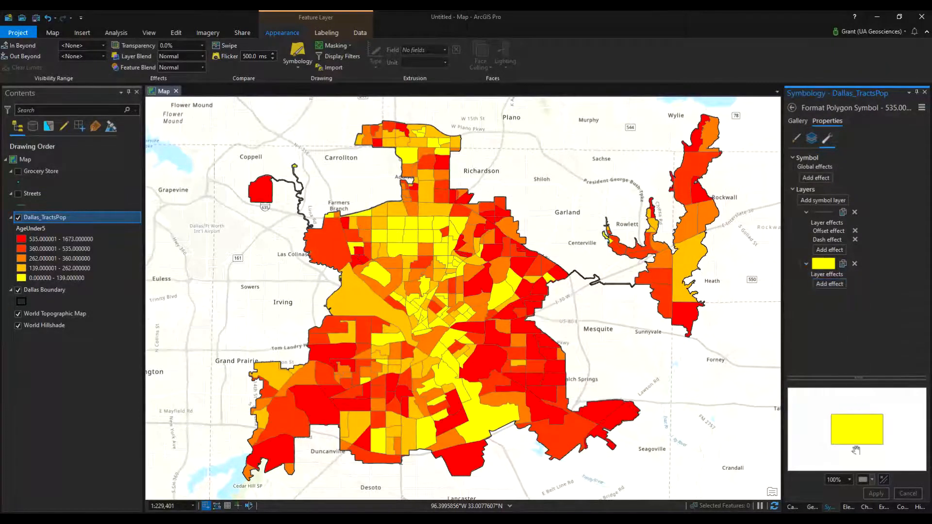
click(796, 139)
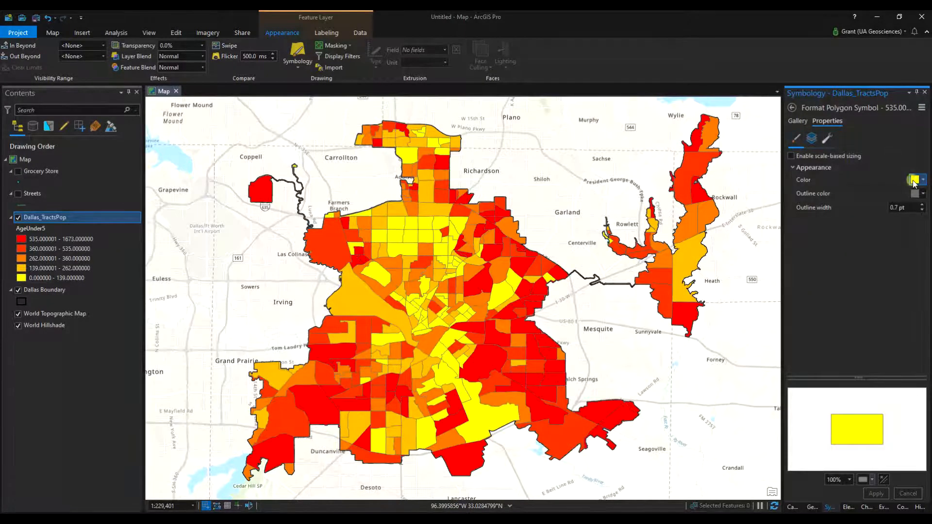
click(914, 181)
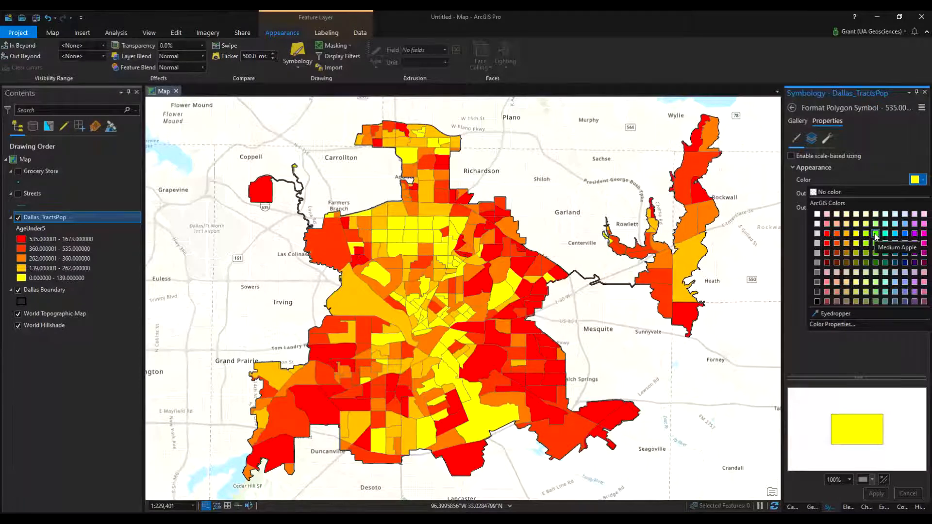
click(875, 234)
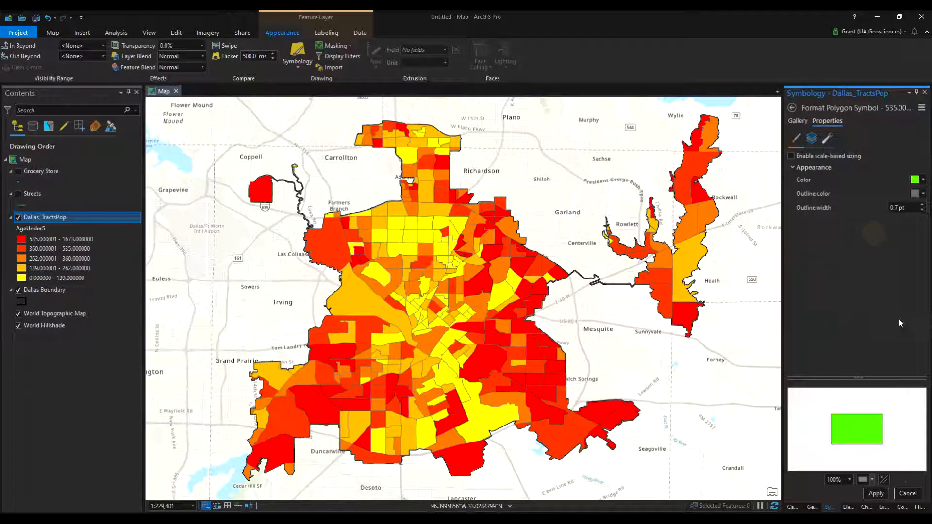
click(876, 492)
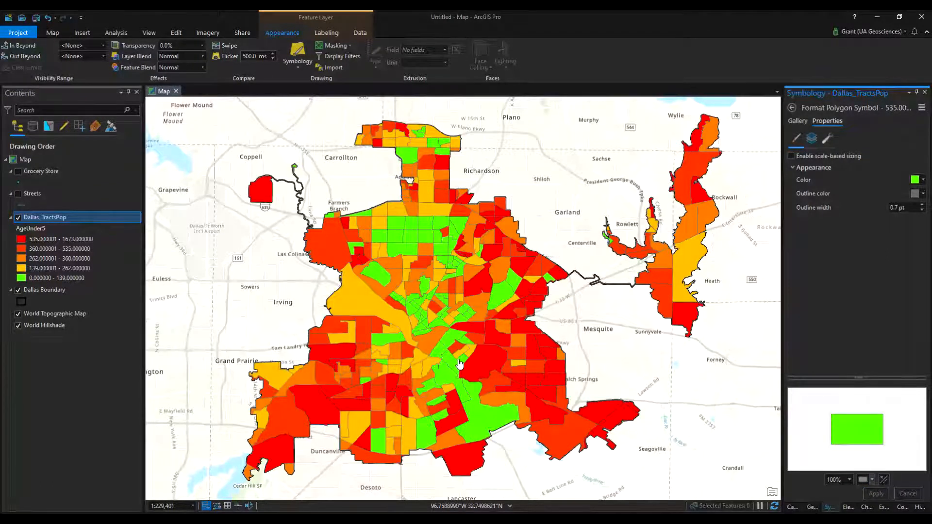
Recolor the second-lowest AgeUnder5 class (139 - 262) with Peridot Green and apply the change
click(26, 231)
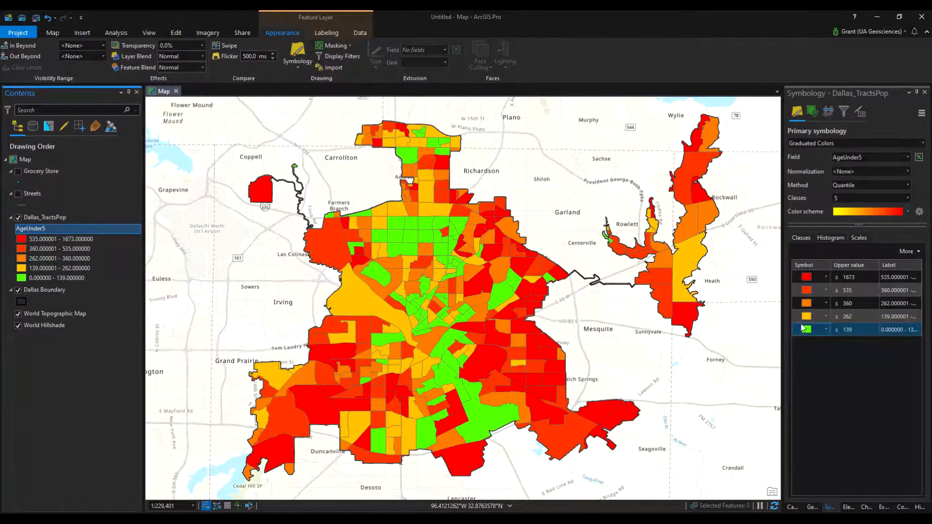
double_click(809, 316)
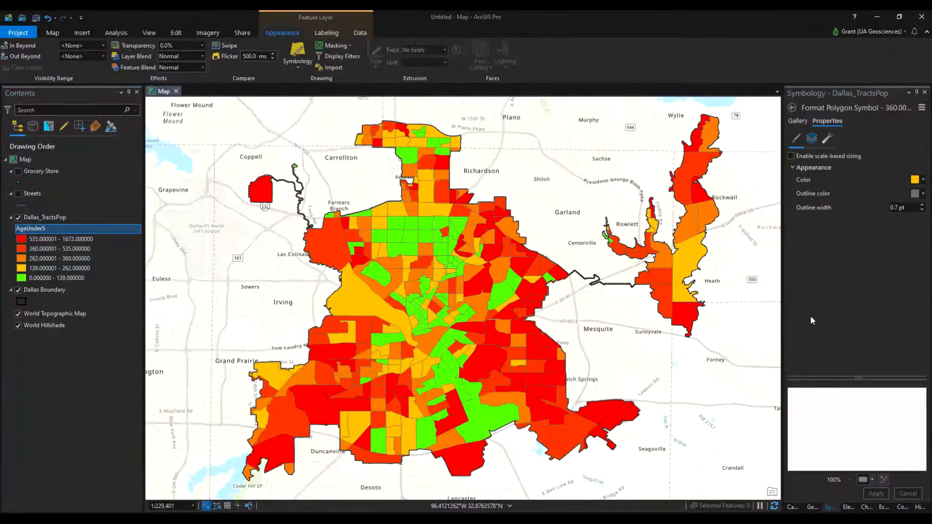
click(915, 180)
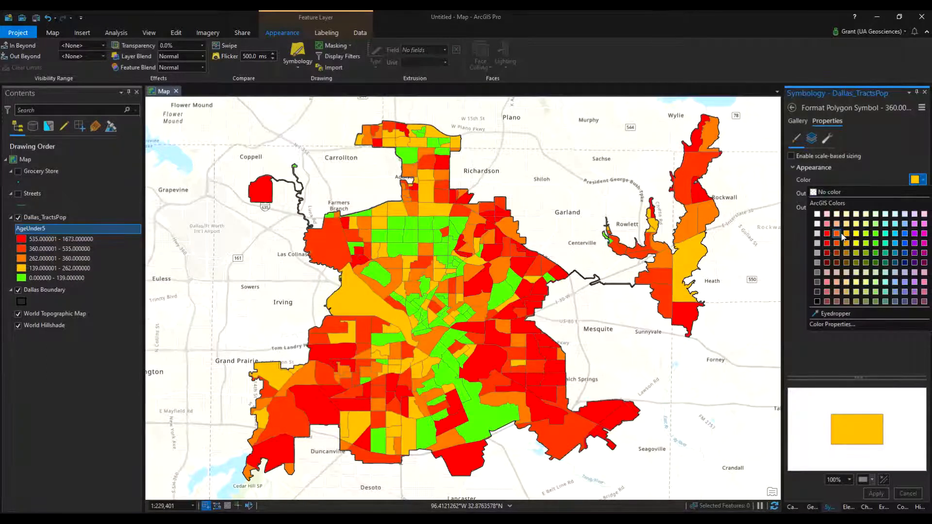
click(866, 235)
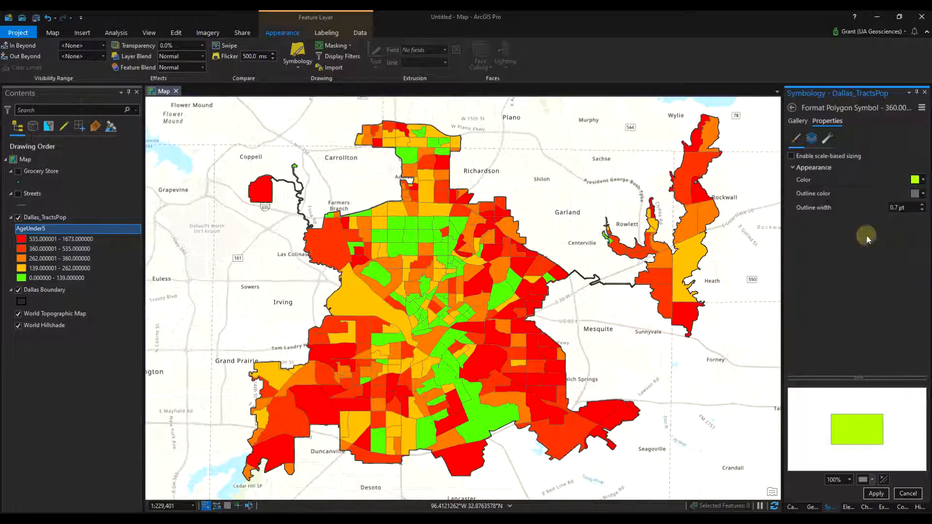
click(876, 494)
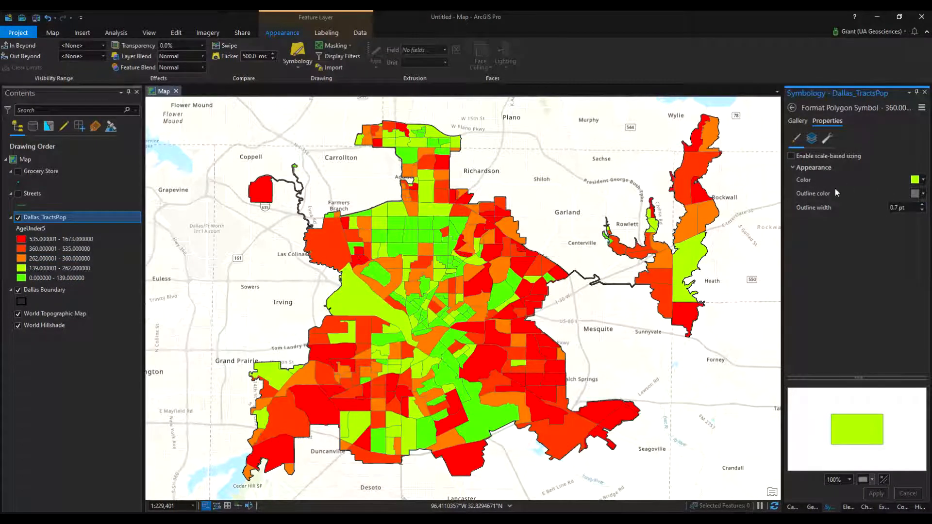
Return to the primary symbology of Dallas_TractsPop and apply the black-to-white color scheme to all classes
click(797, 121)
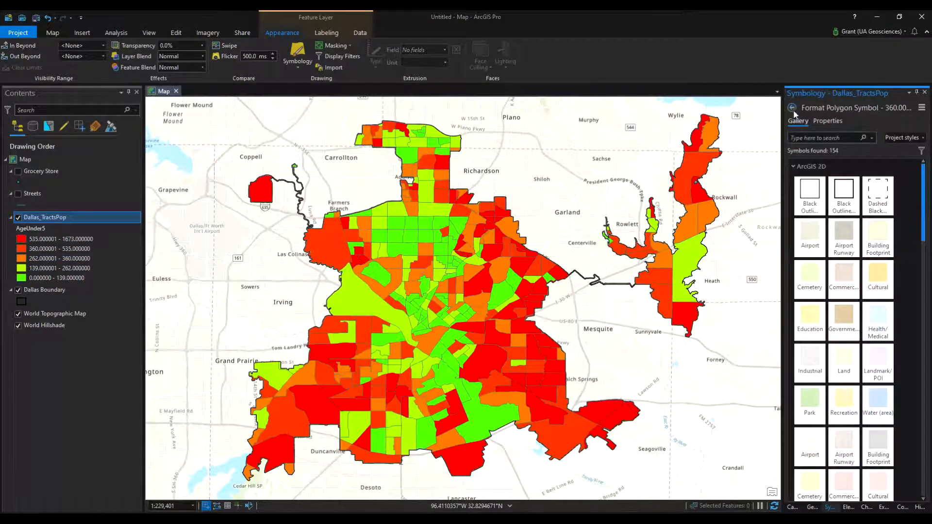
click(792, 108)
click(906, 216)
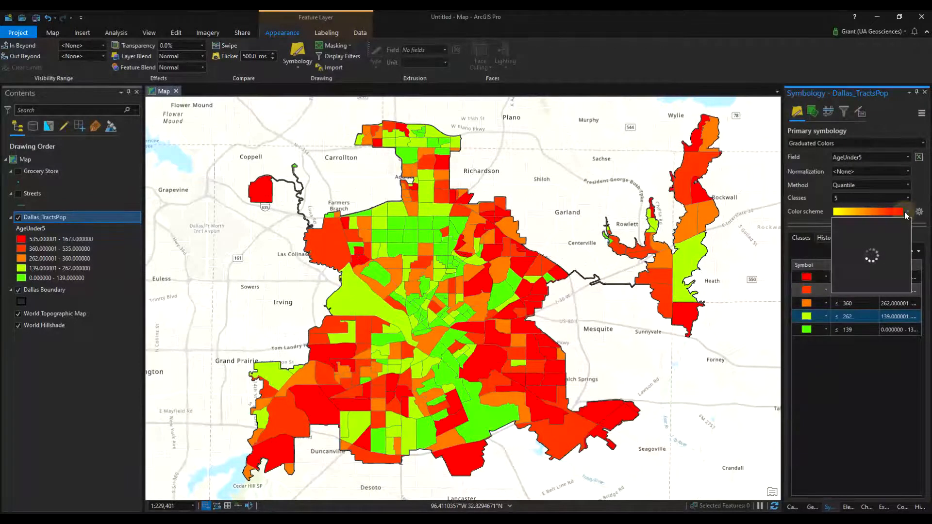
click(888, 225)
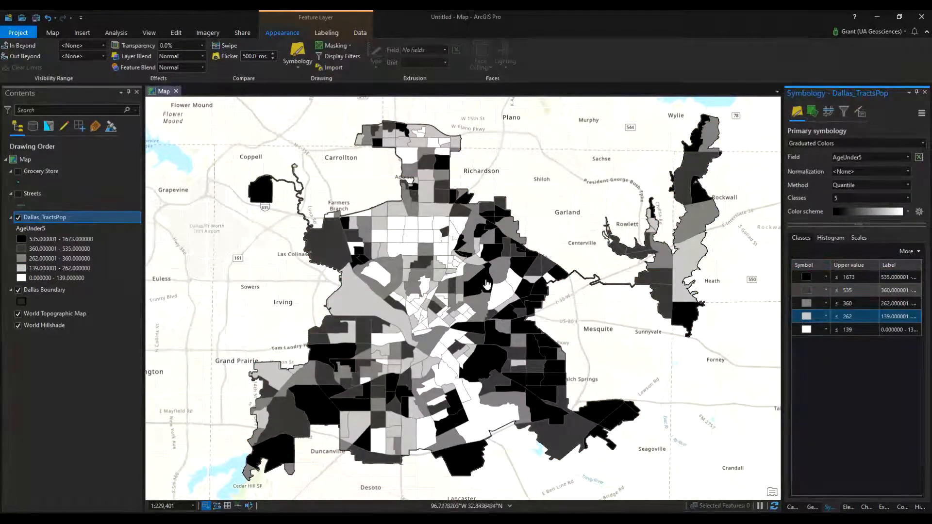
Normalize the AgeUnder5 symbology by TotPop and reverse the class values so the highest proportions are drawn black
shift+click(811, 335)
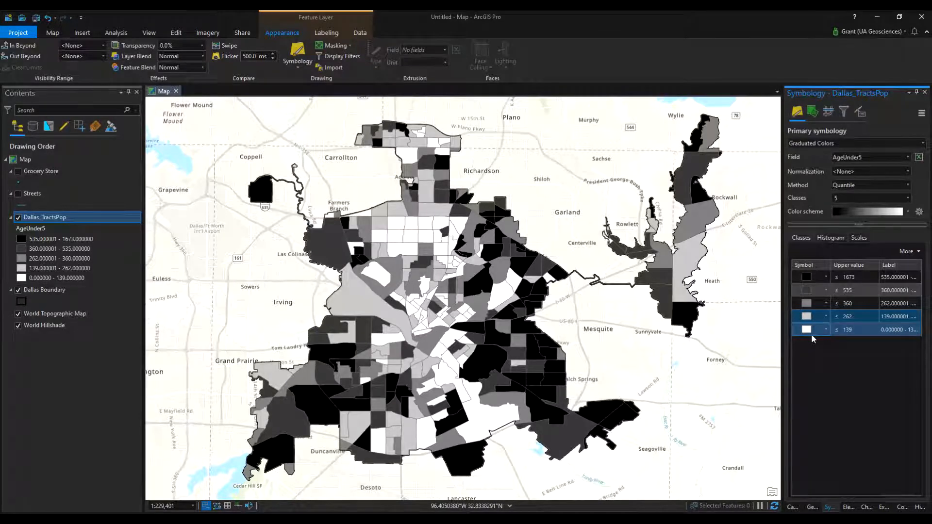
ctrl+click(811, 334)
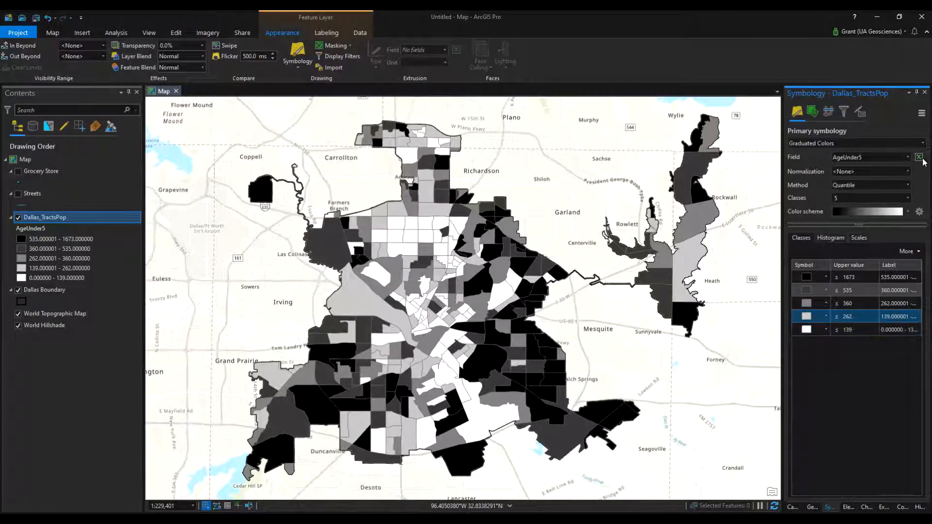
click(848, 174)
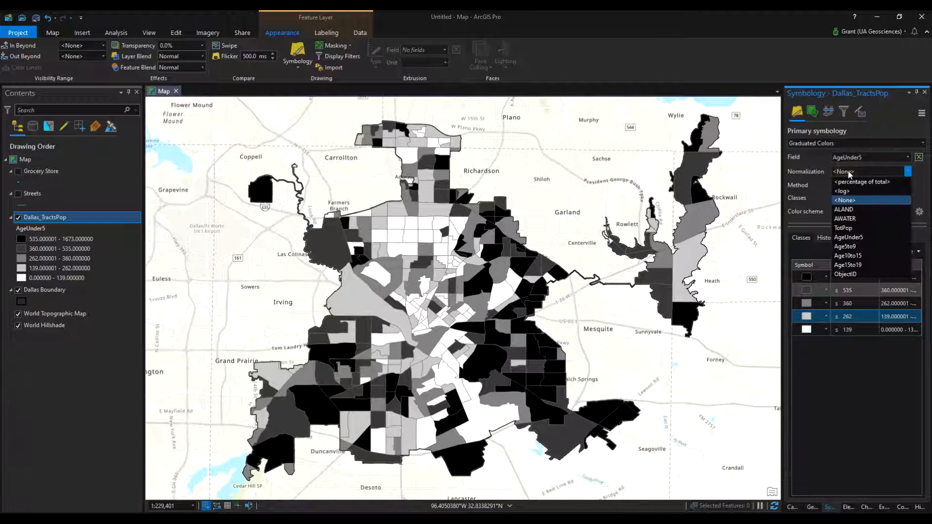
click(854, 229)
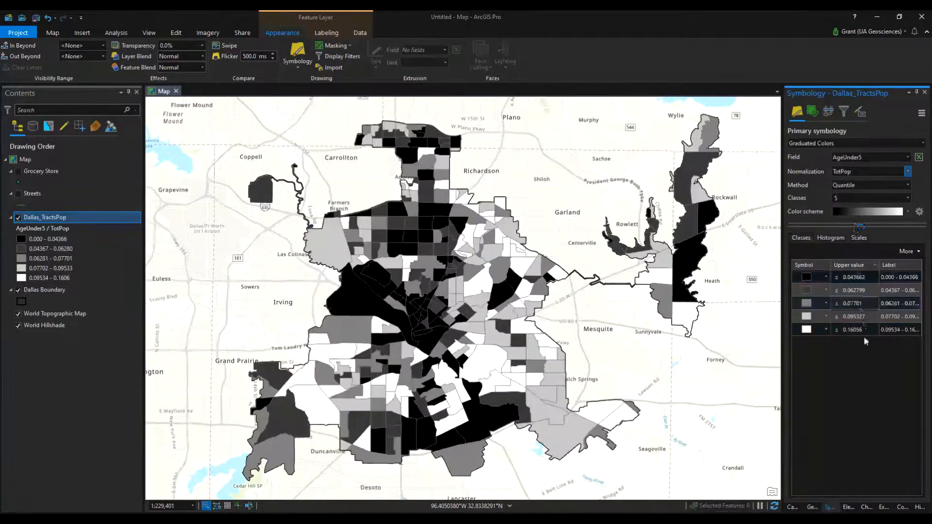
right_click(861, 272)
click(880, 273)
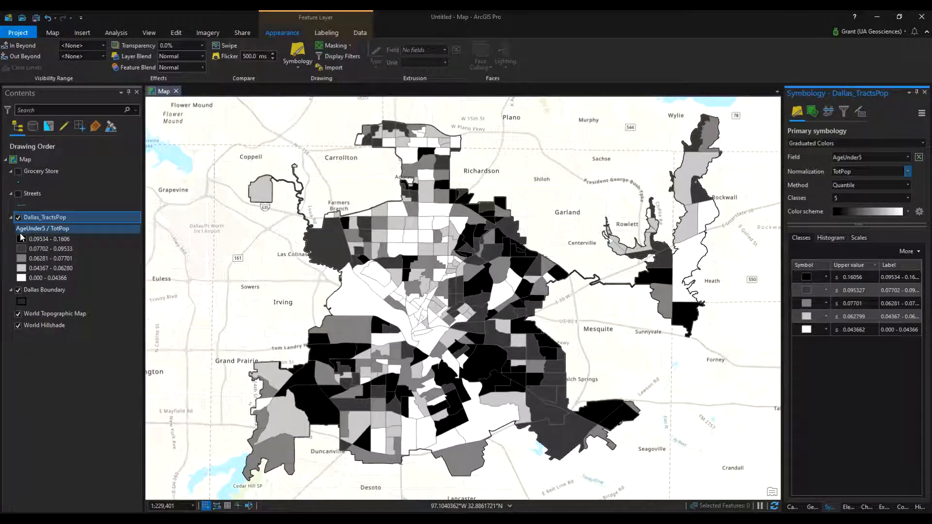
click(40, 229)
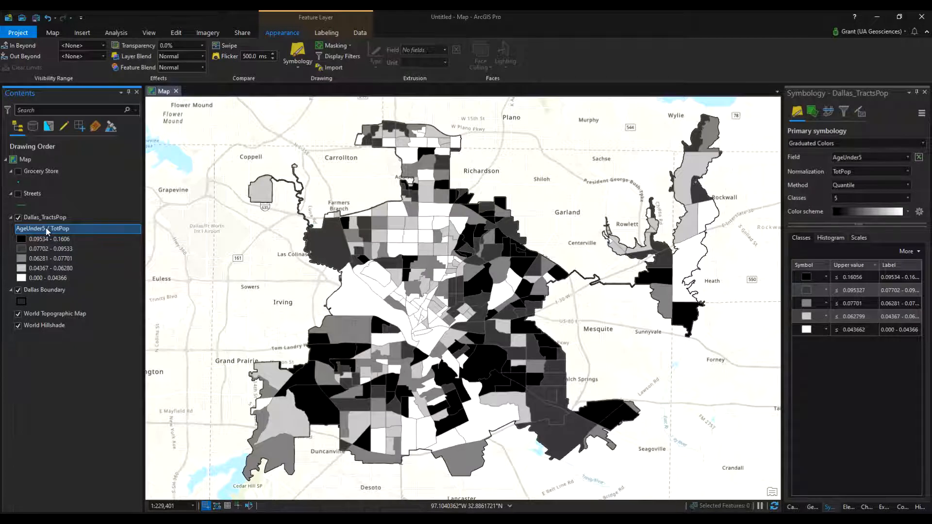
Change the symbolized field to Age15to19 and reverse the class values so the highest proportions are drawn black
click(894, 155)
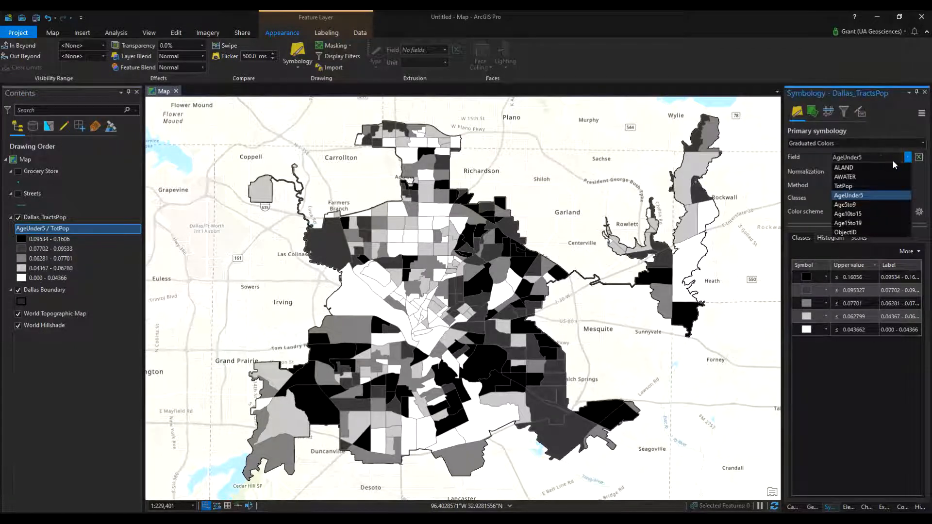
click(862, 222)
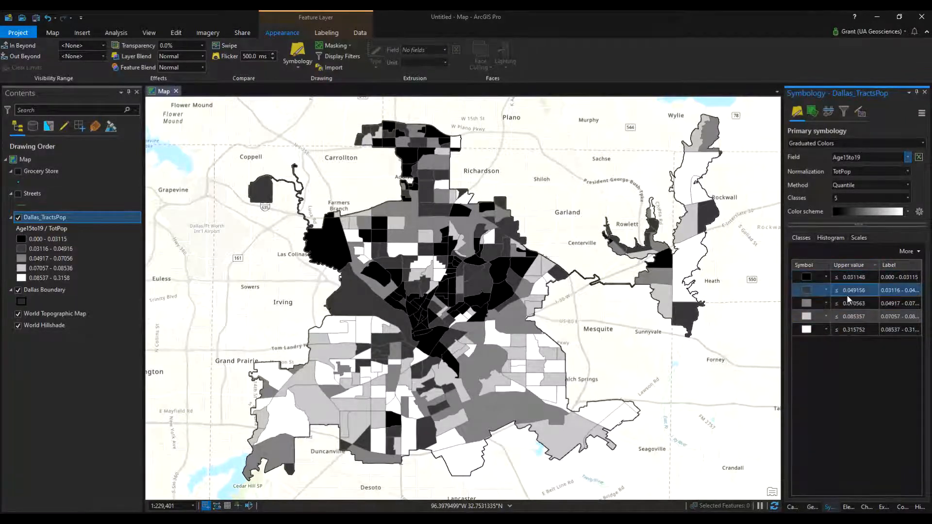
click(854, 267)
click(868, 273)
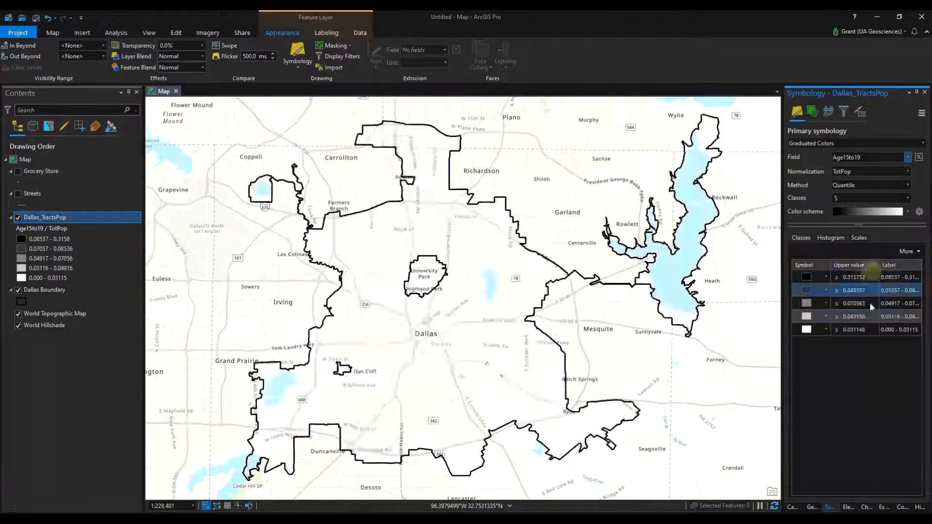
click(853, 268)
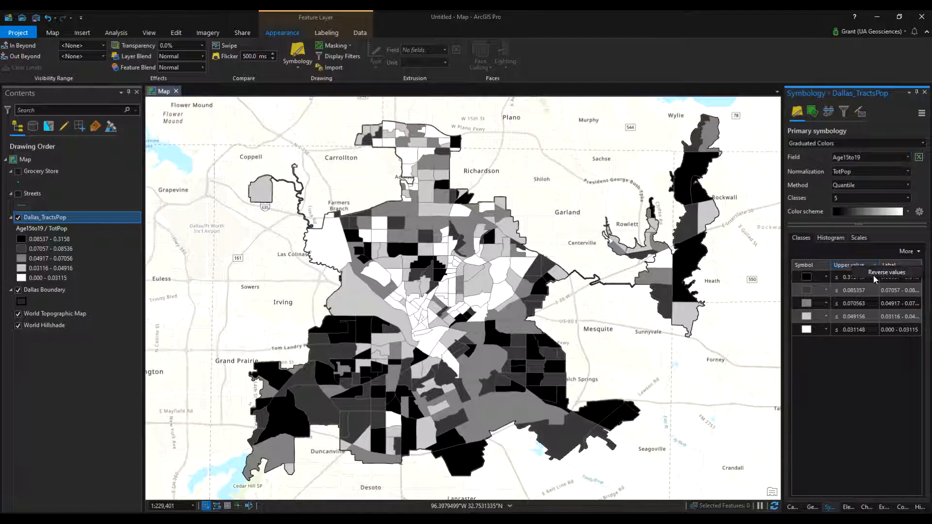
click(872, 348)
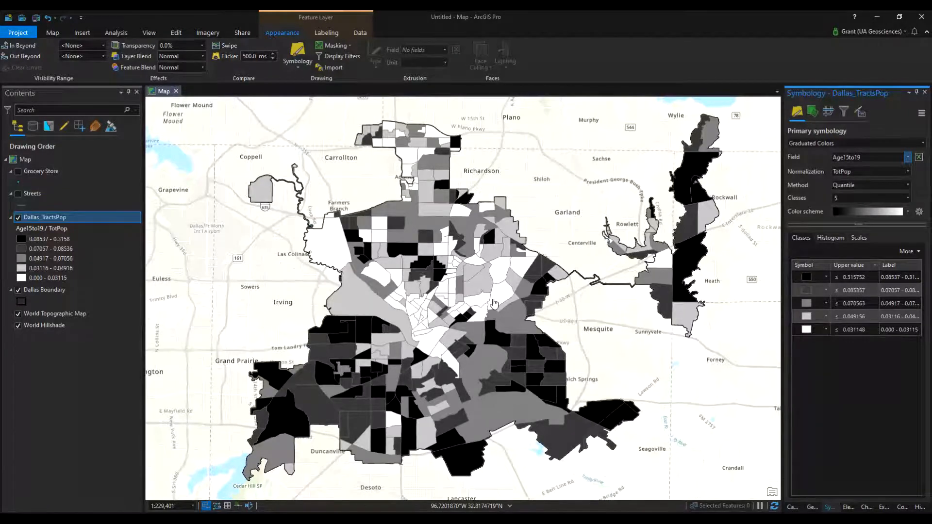
click(909, 159)
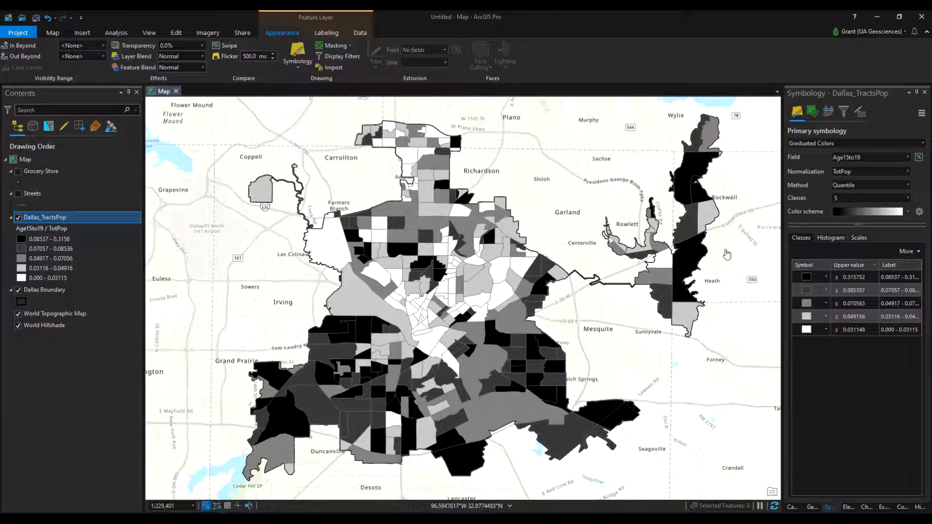
Turn on the Grocery Store layer, search its symbol gallery for "store", and apply the first Grocery Store cart symbol
click(17, 171)
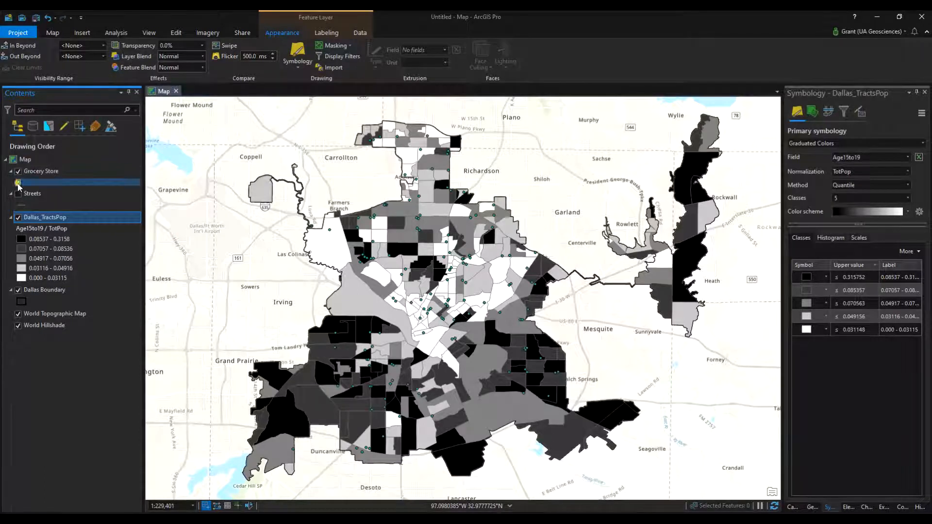
click(19, 182)
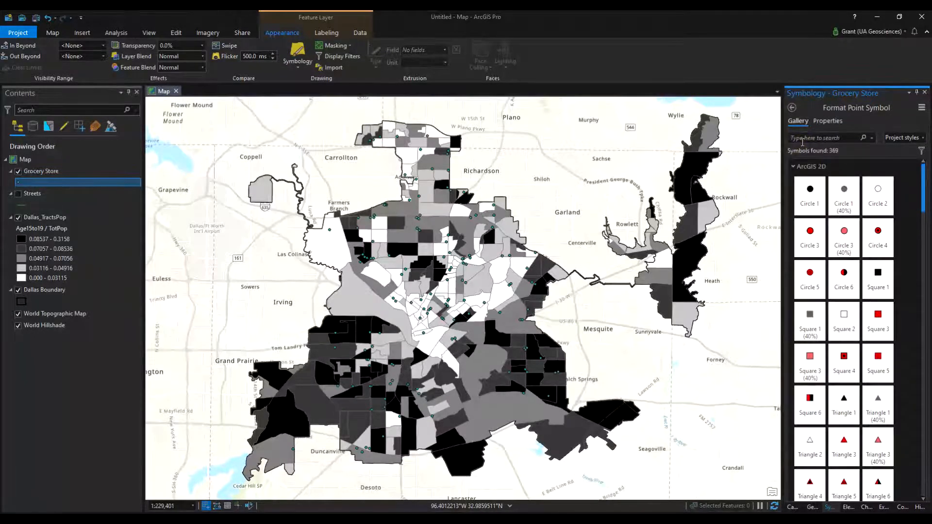
text(store)
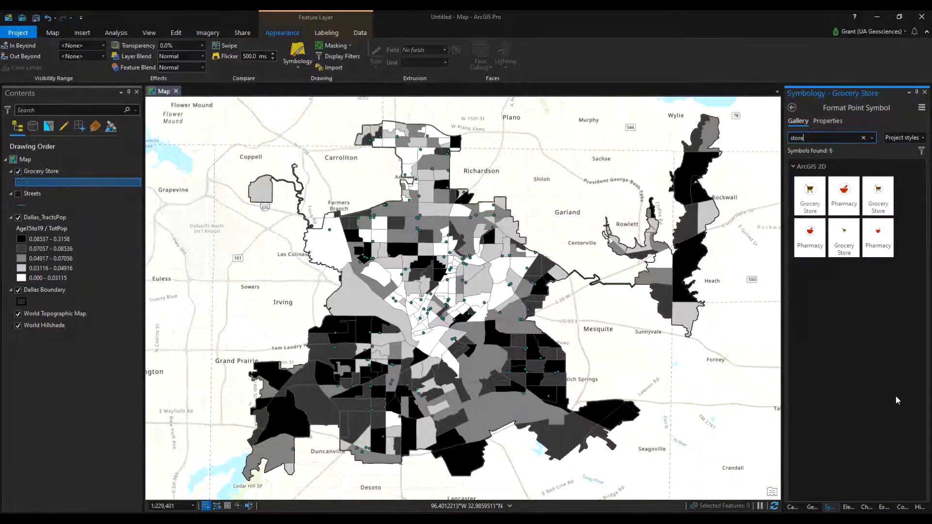
click(803, 196)
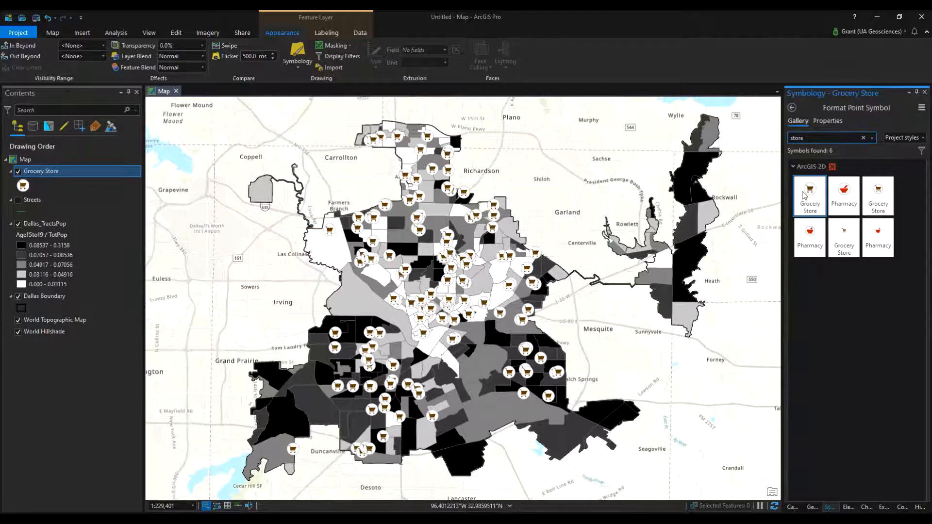
Set the size of the Grocery Store point symbol to 10 pt and apply the change
click(832, 121)
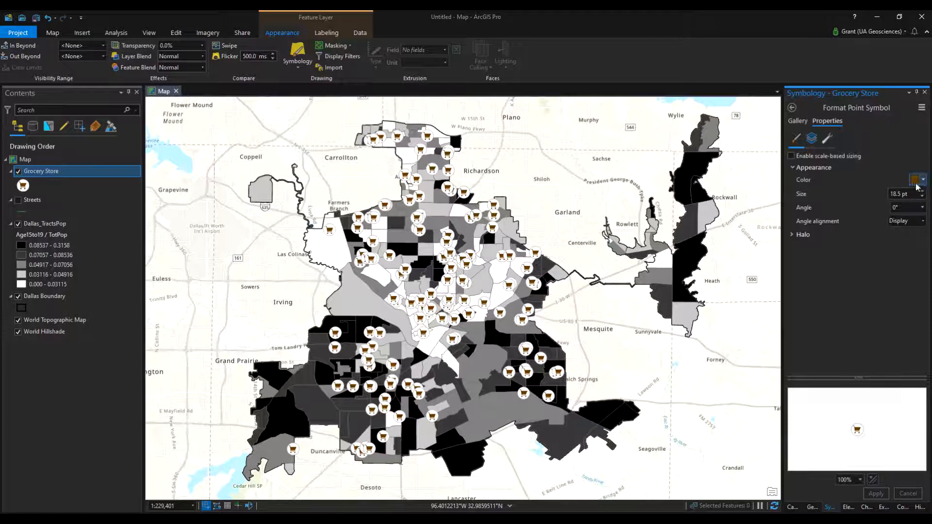
click(922, 199)
click(922, 199)
click(922, 199)
click(922, 199)
click(921, 199)
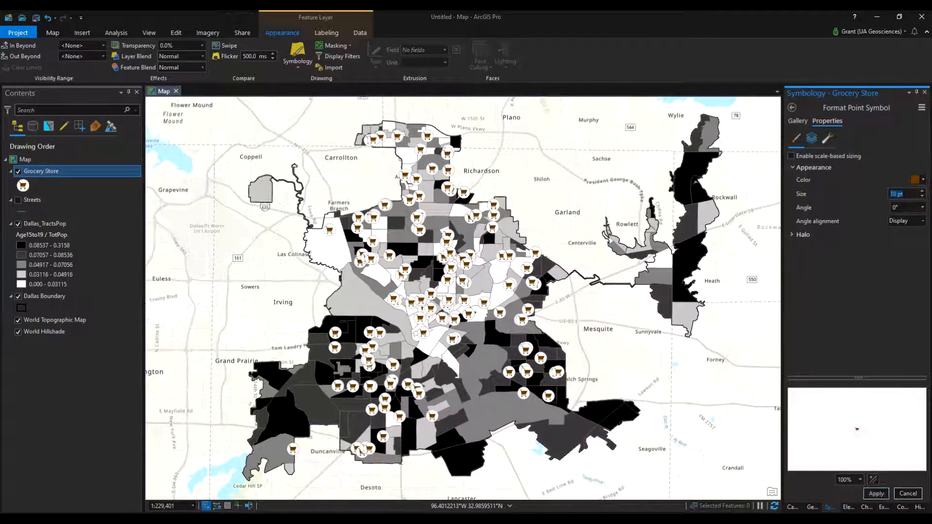
click(882, 496)
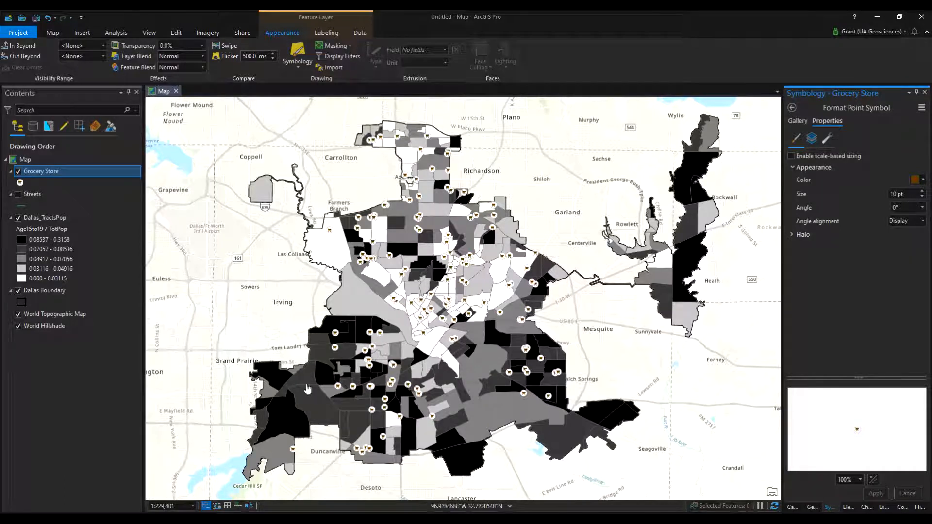
Hide the Grocery Store layer and temporarily display the Streets layer to examine it over the tracts
click(19, 175)
click(18, 171)
click(18, 194)
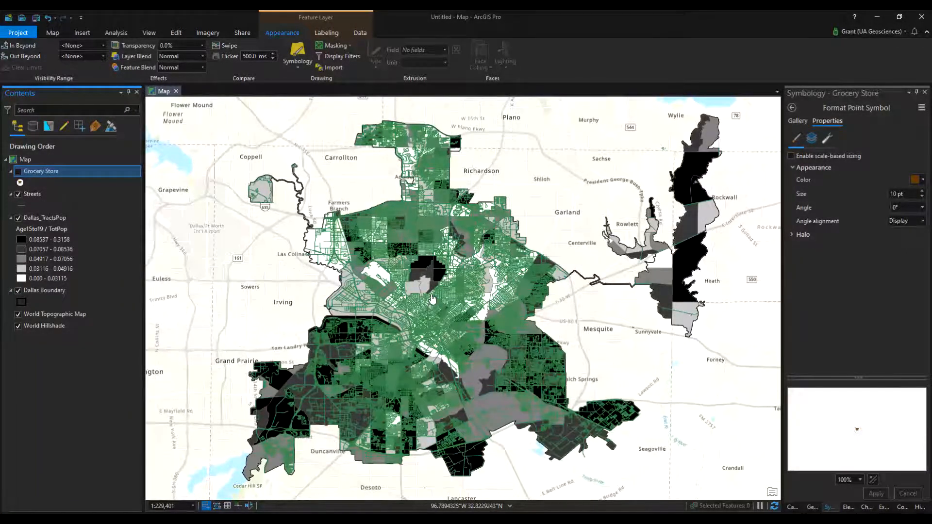
scroll(432, 327, up, 3)
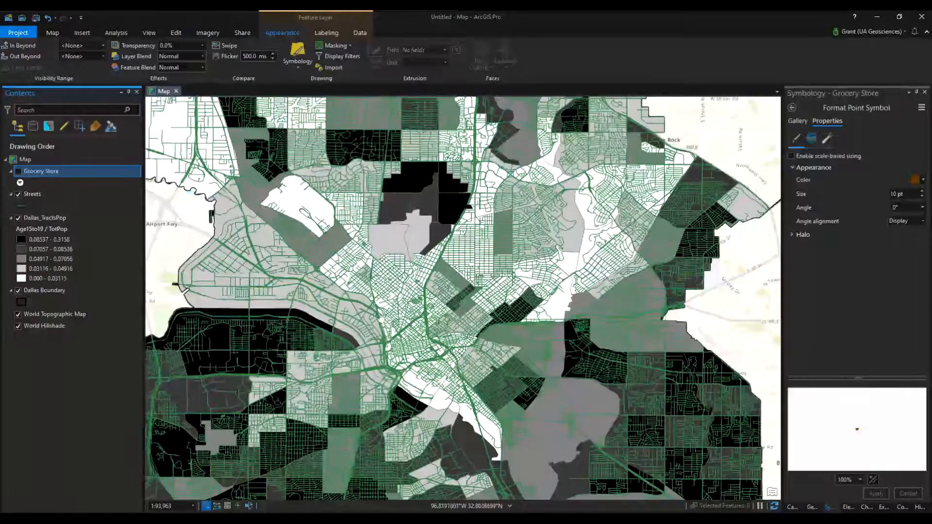
scroll(379, 309, down, 2)
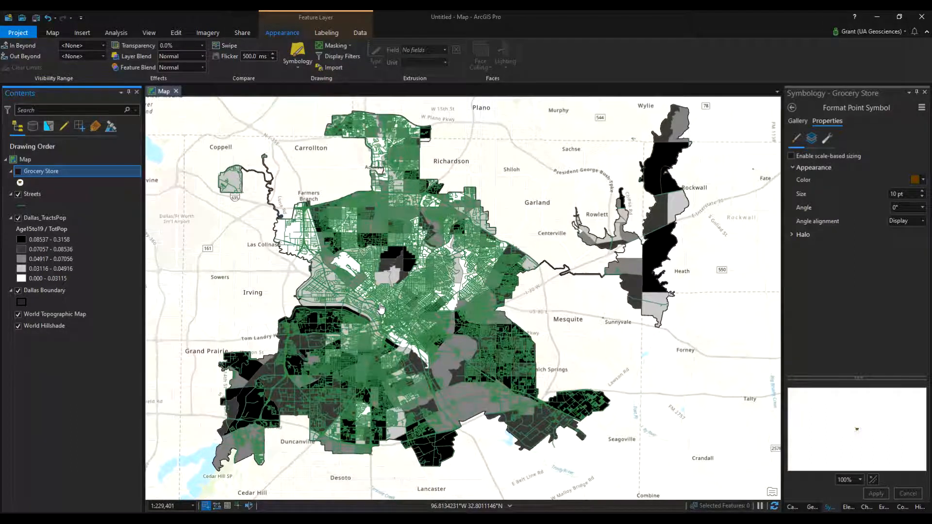
click(19, 195)
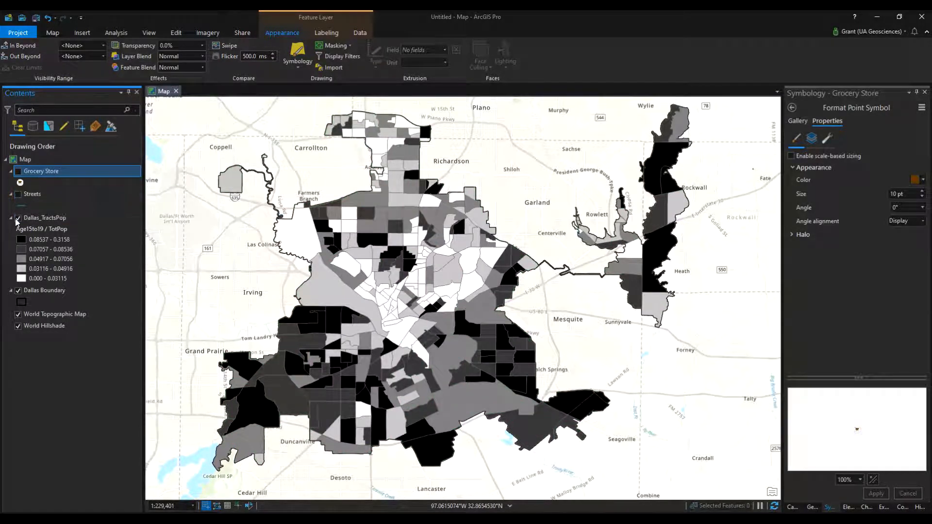
Open the Dallas_TractsPop attribute table and add a new field to it
right_click(47, 220)
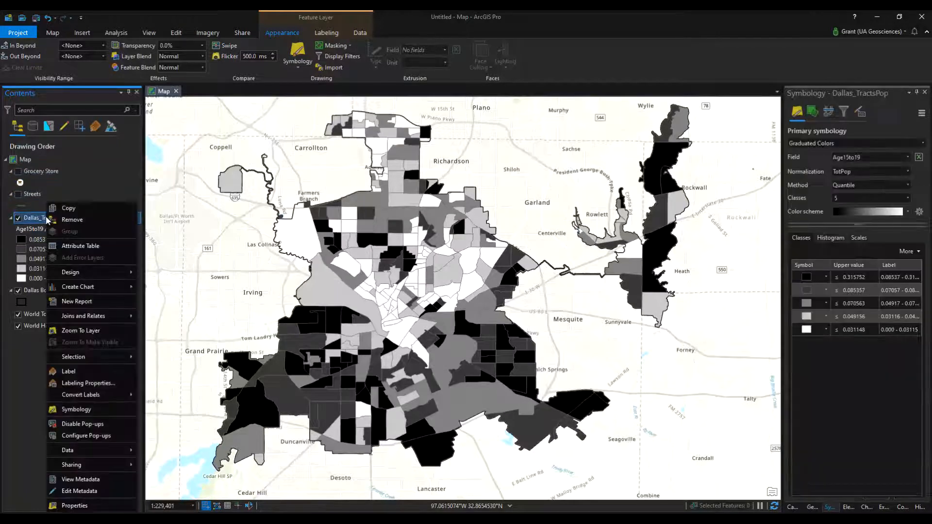
click(71, 247)
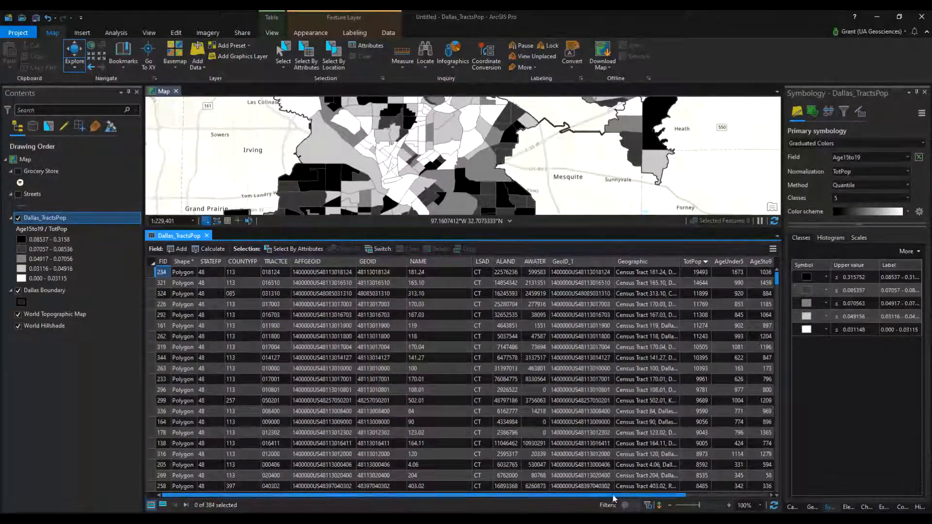
drag(613, 496, 697, 495)
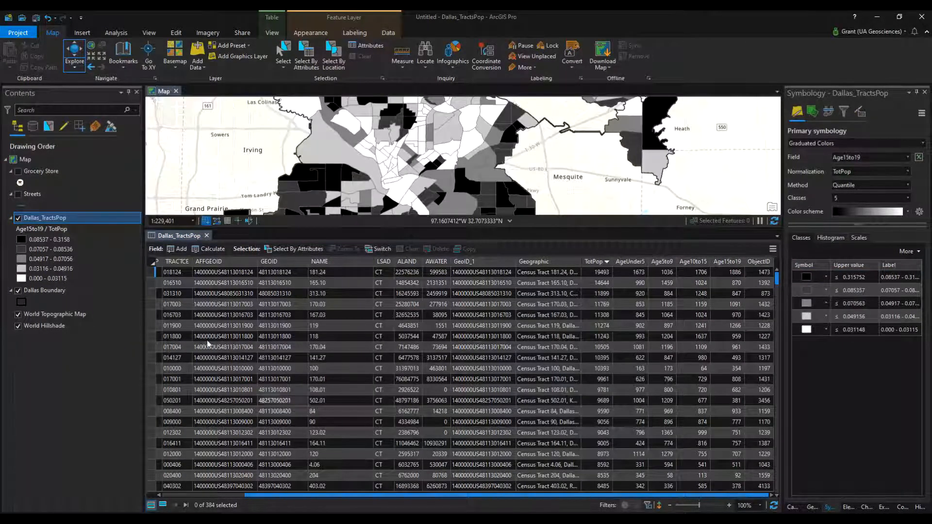
click(170, 254)
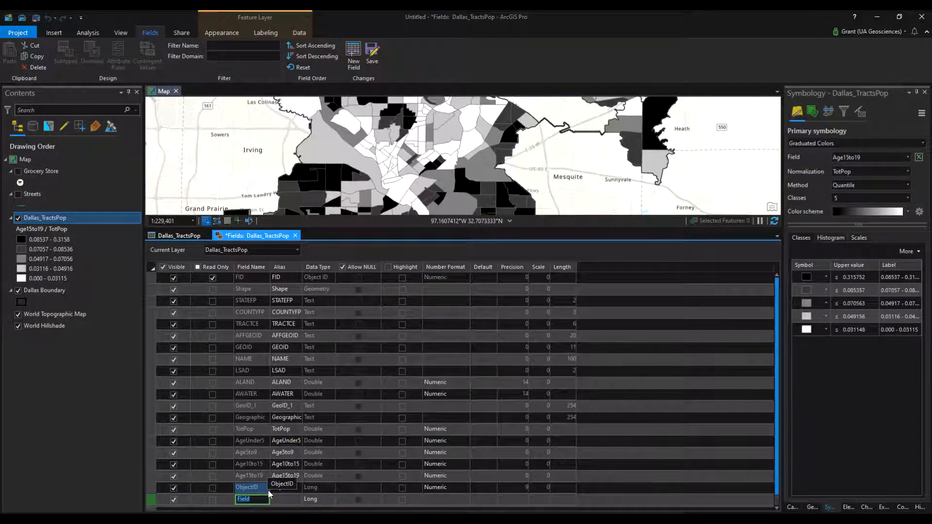
Name the new field Pop19nUnd
text(Under)
key(BackSpace)
key(BackSpace)
key(BackSpace)
key(BackSpace)
key(BackSpace)
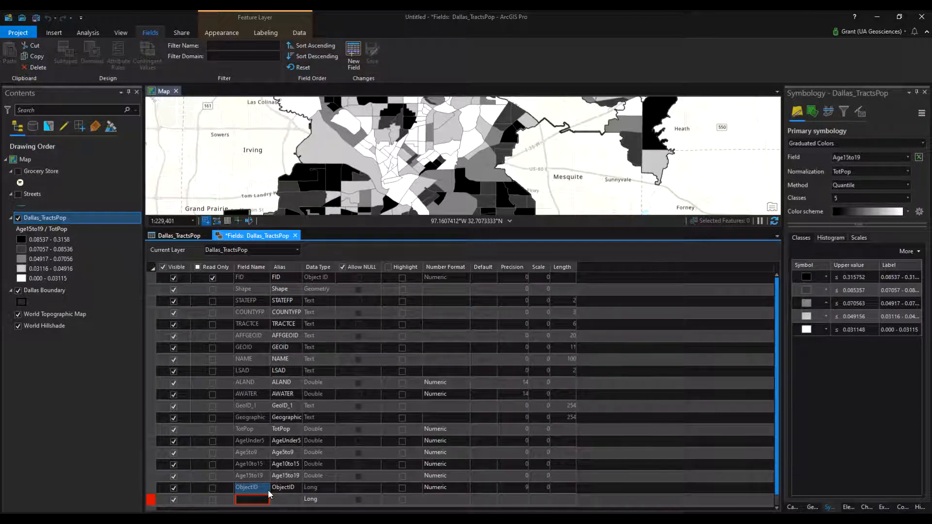
text(Pop19nUnder)
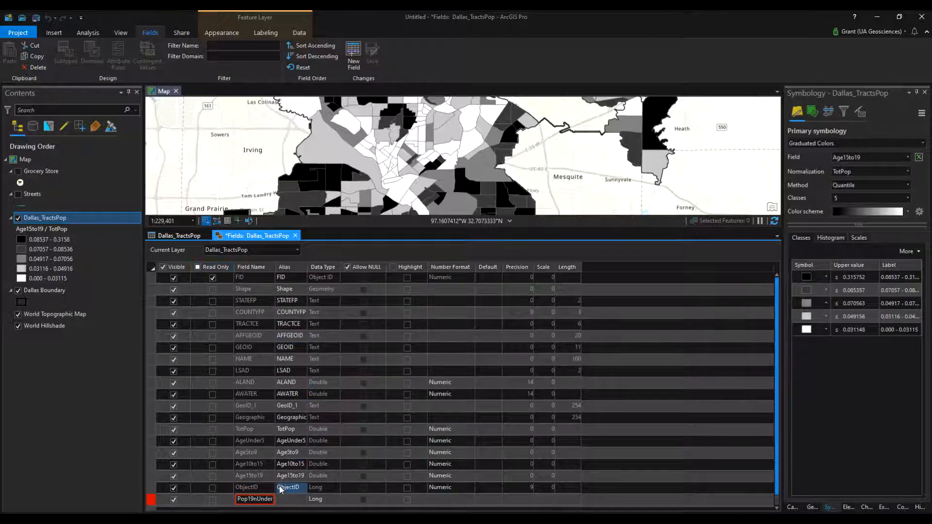
key(BackSpace)
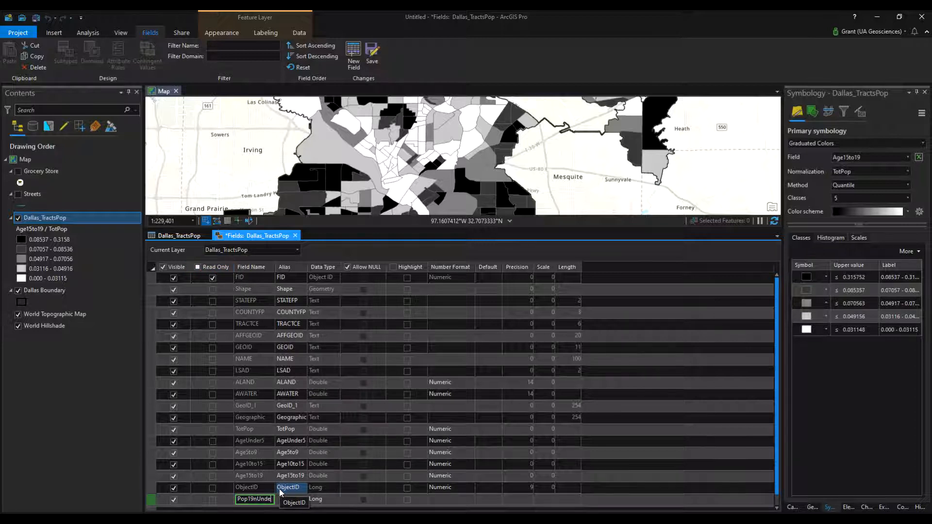
key(BackSpace)
key(Return)
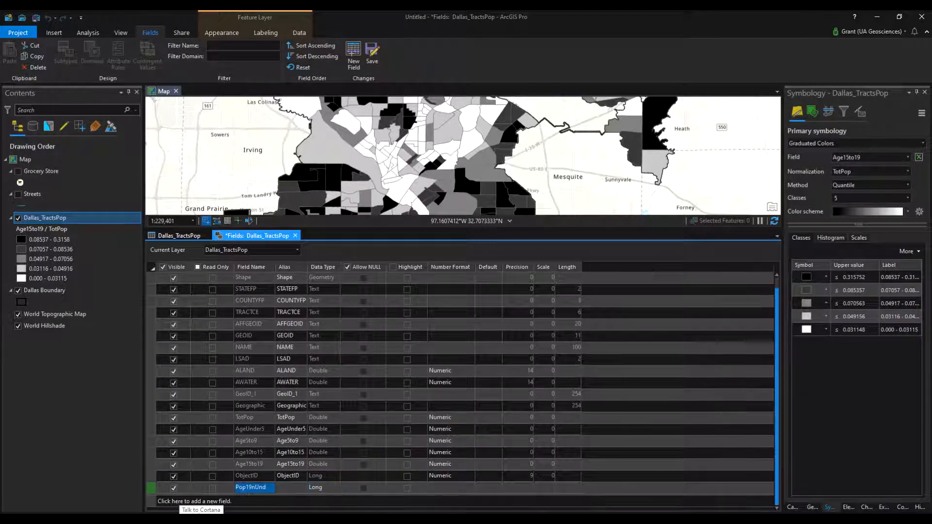
Set the data type of the Pop19nUnd field to Short
click(313, 488)
click(324, 488)
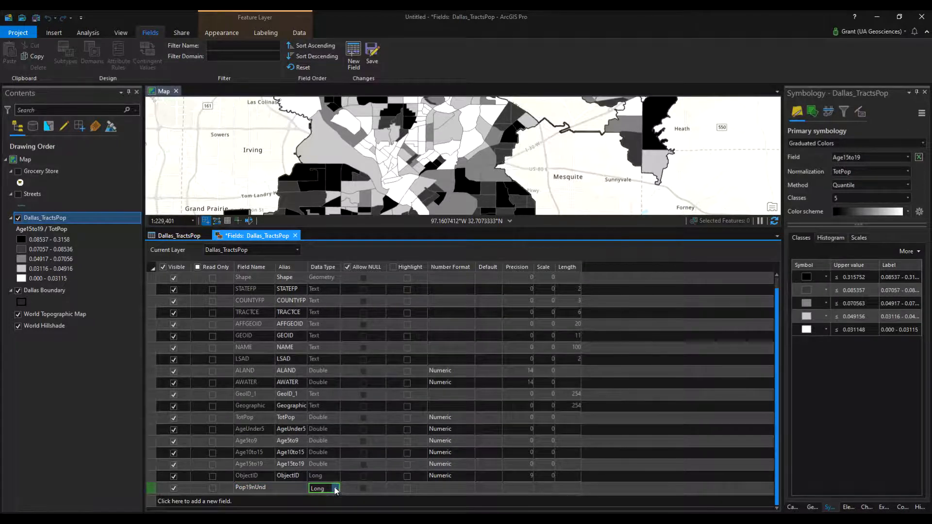
click(335, 488)
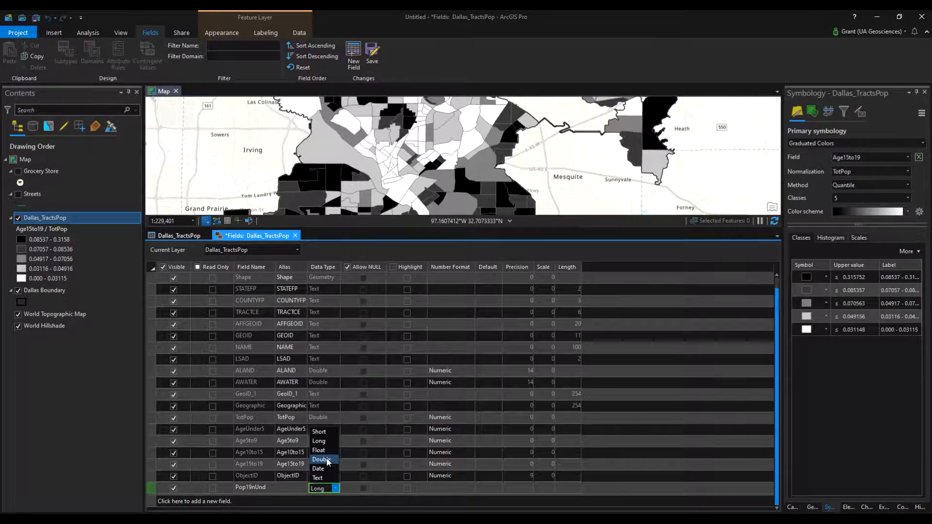
click(318, 433)
Give Pop19nUnd a Numeric number format with 0 decimal places and save the field changes
click(438, 489)
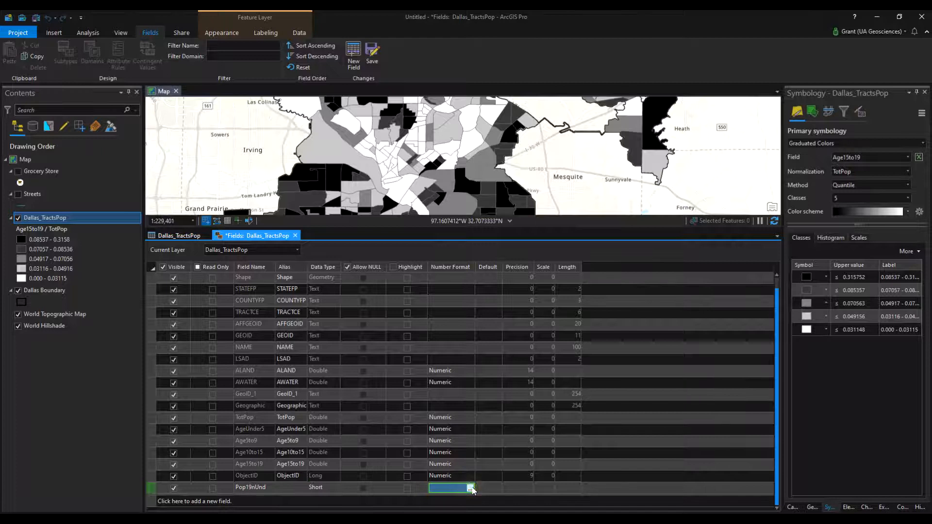
click(471, 489)
click(490, 254)
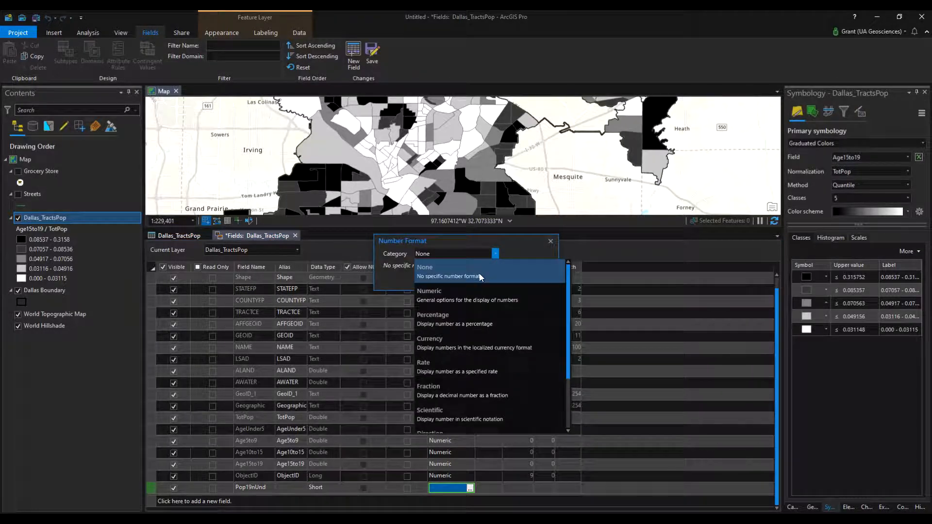
click(475, 298)
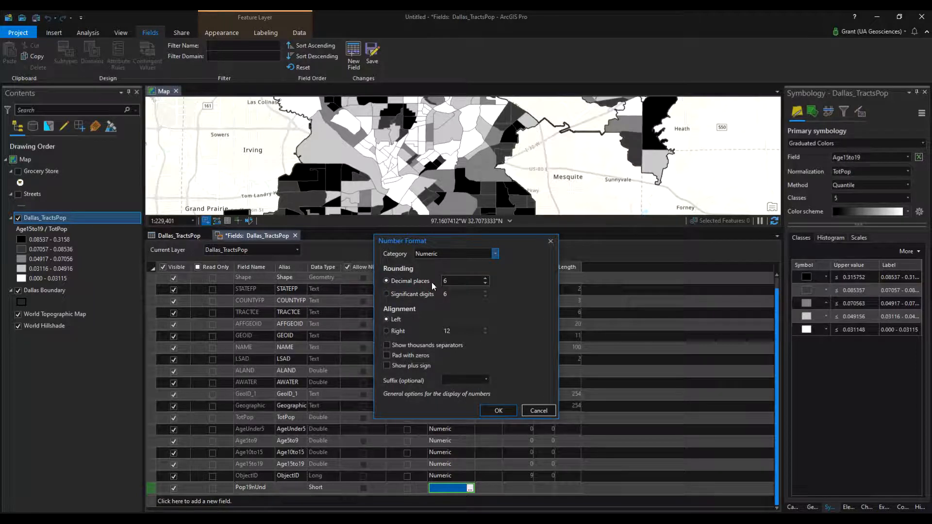
click(486, 284)
click(487, 284)
click(487, 283)
click(487, 284)
click(487, 284)
click(486, 284)
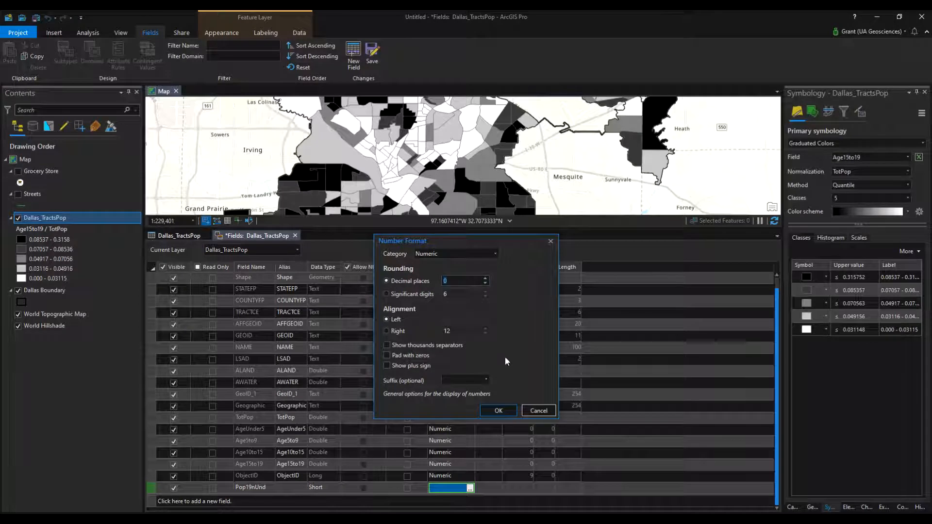
click(495, 254)
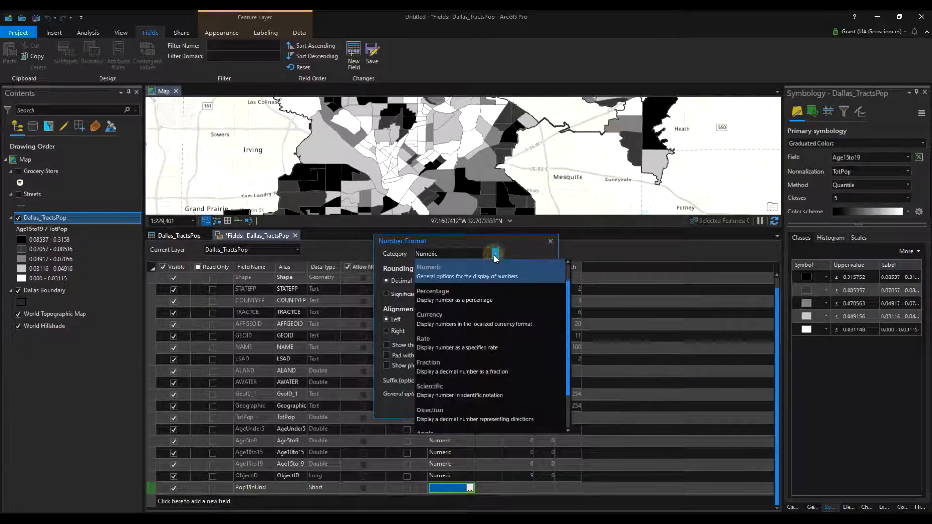
scroll(512, 380, down, 2)
scroll(512, 380, up, 3)
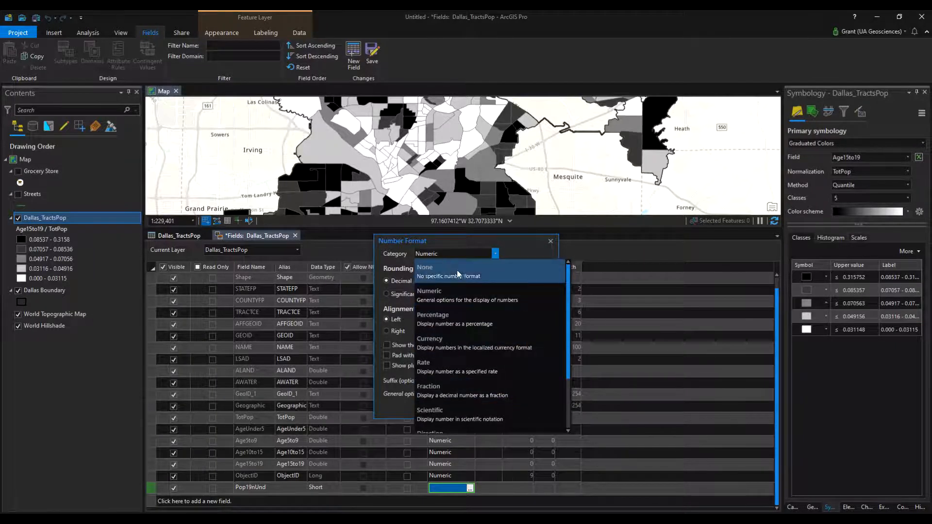
click(420, 244)
click(503, 411)
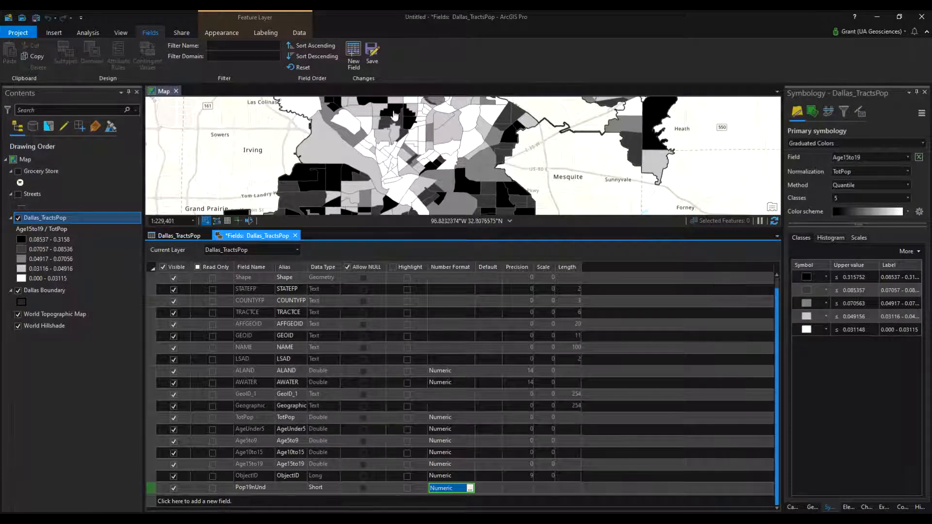
click(373, 50)
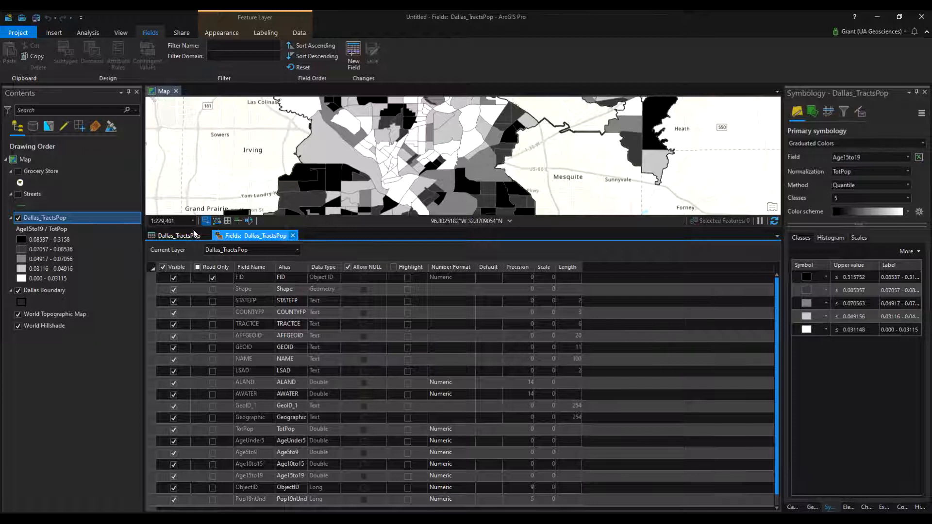
Return to the Dallas_TractsPop attribute table and open Calculate Field for the Pop19nUnd column, moving the dialog clear of the table's population columns
click(168, 237)
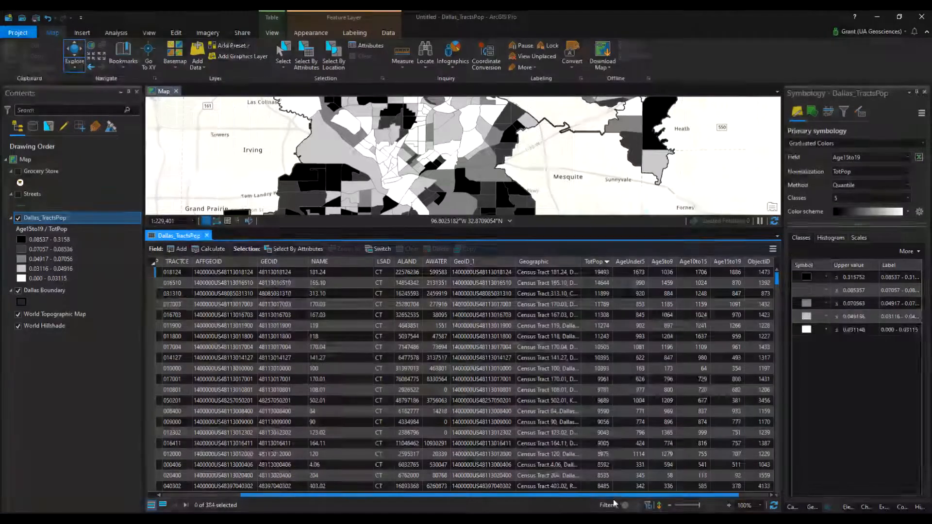
click(764, 495)
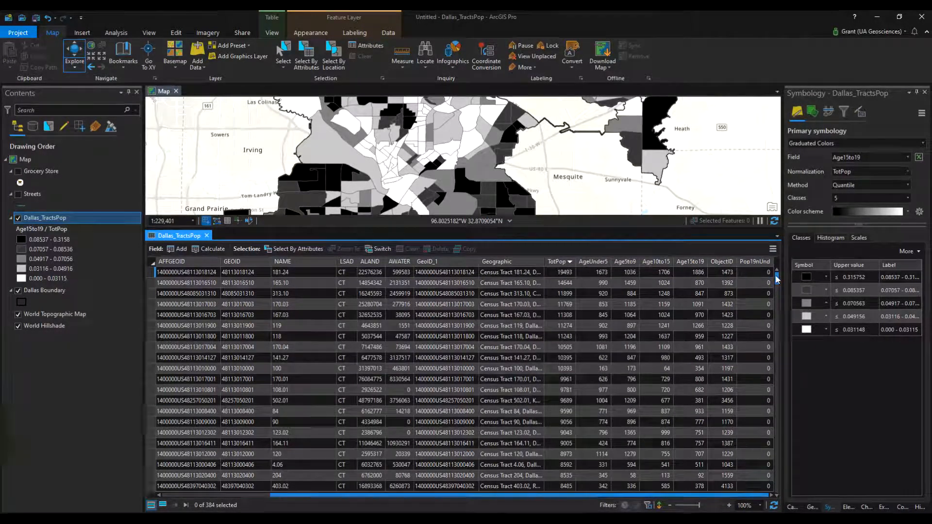
right_click(750, 265)
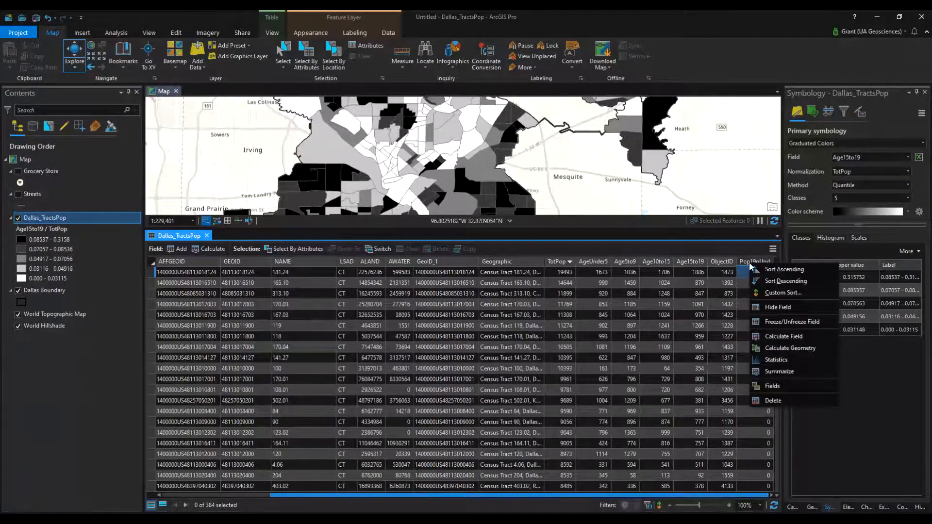
right_click(750, 265)
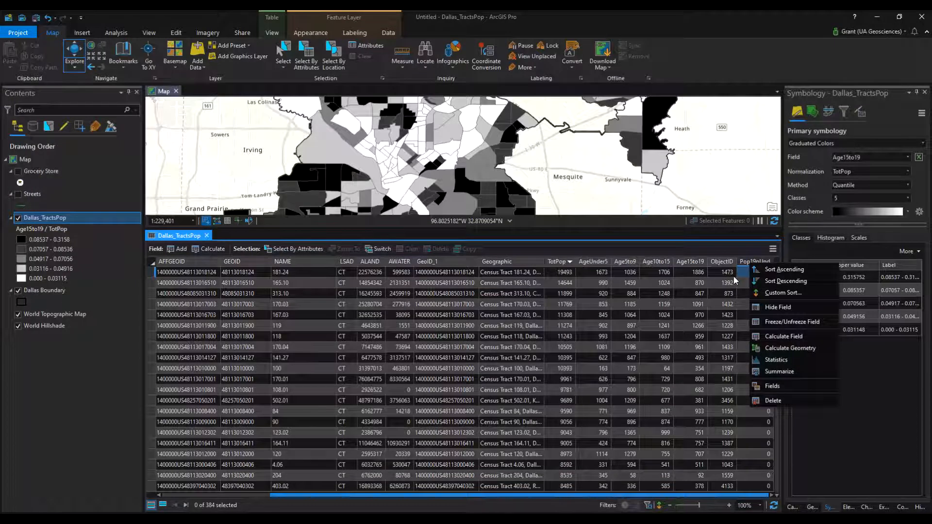
click(781, 336)
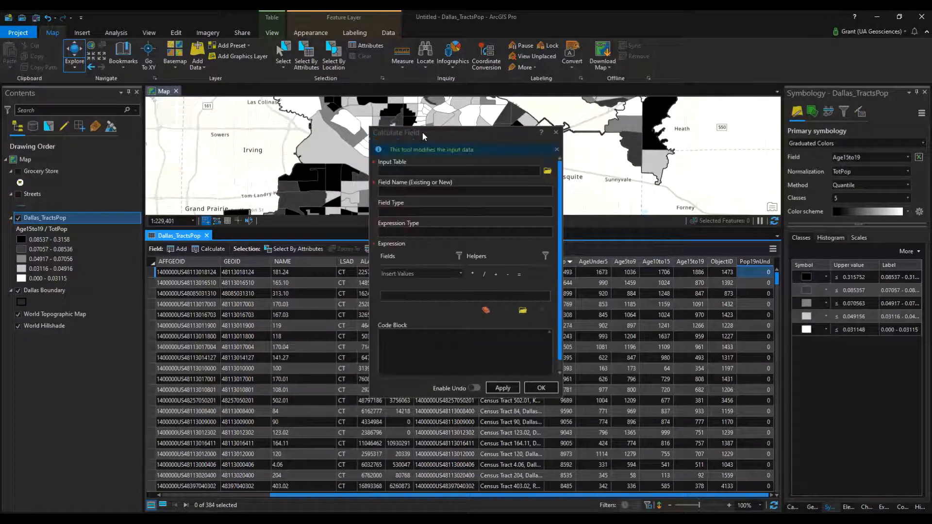
drag(422, 133, 78, 110)
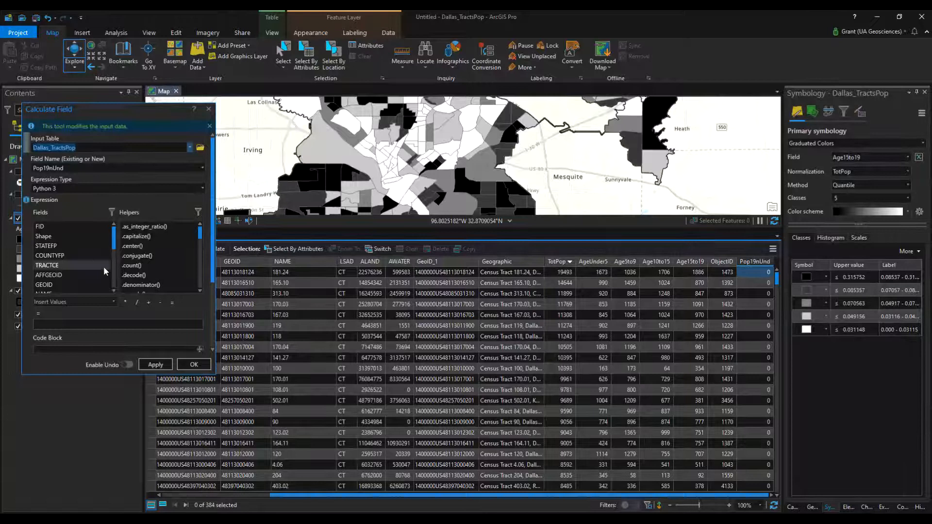
Build the Pop19nUnd expression as !AgeUnder5! + !Age5to9! + !Age10to15! + !Age15to19!
click(57, 324)
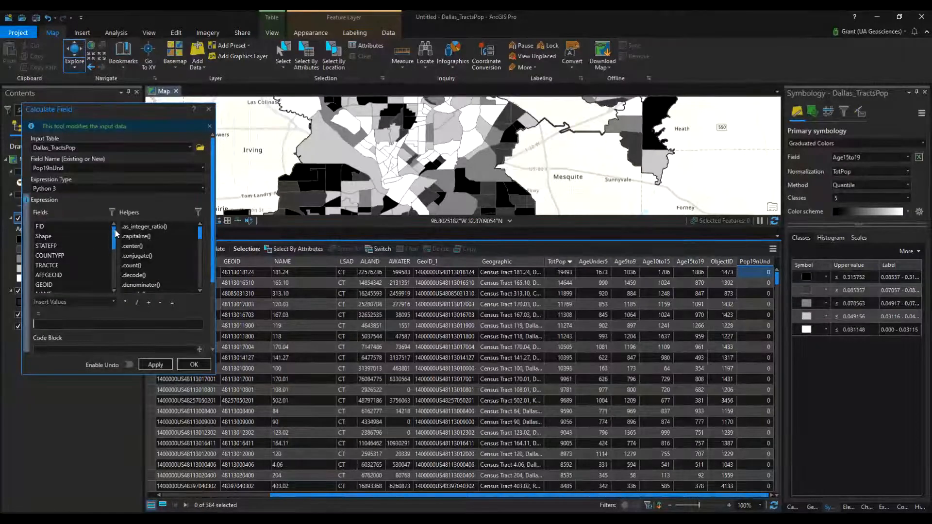
scroll(117, 236, down, 4)
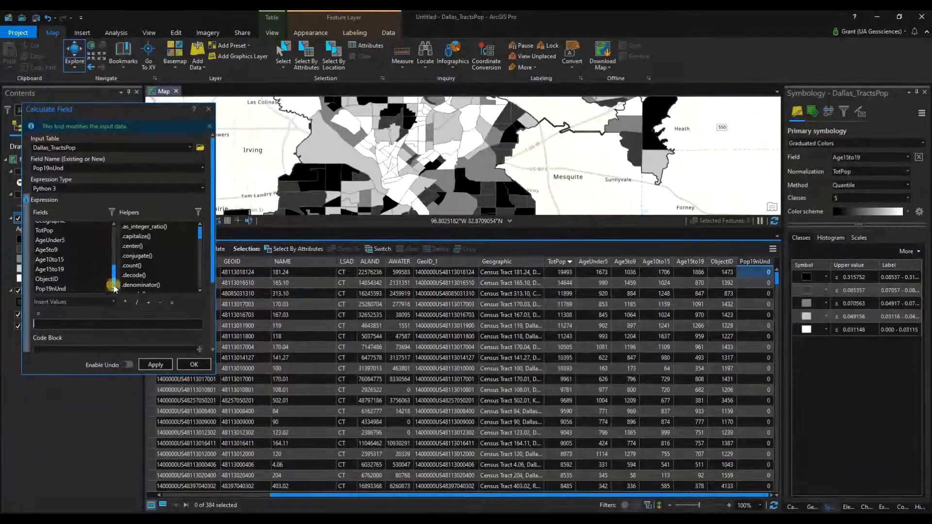
click(51, 240)
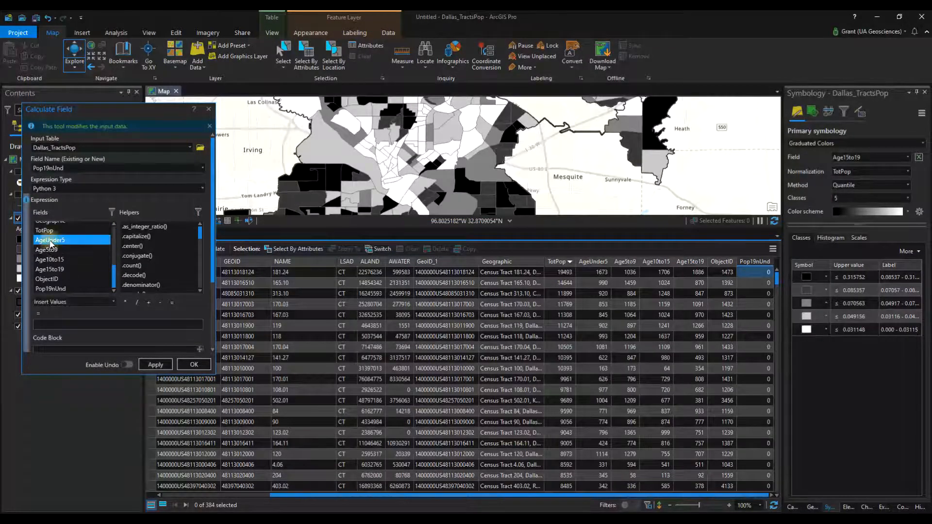
drag(61, 294, 54, 318)
click(148, 302)
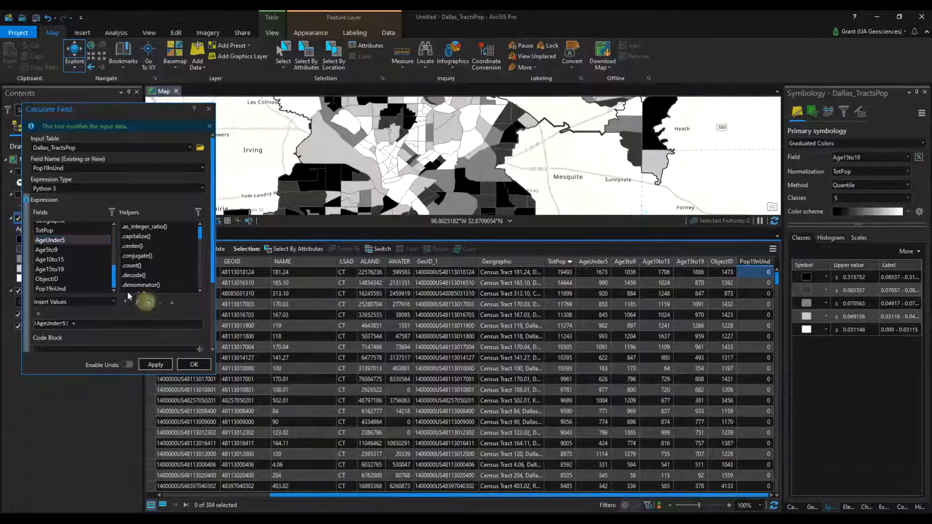
double_click(52, 250)
click(149, 303)
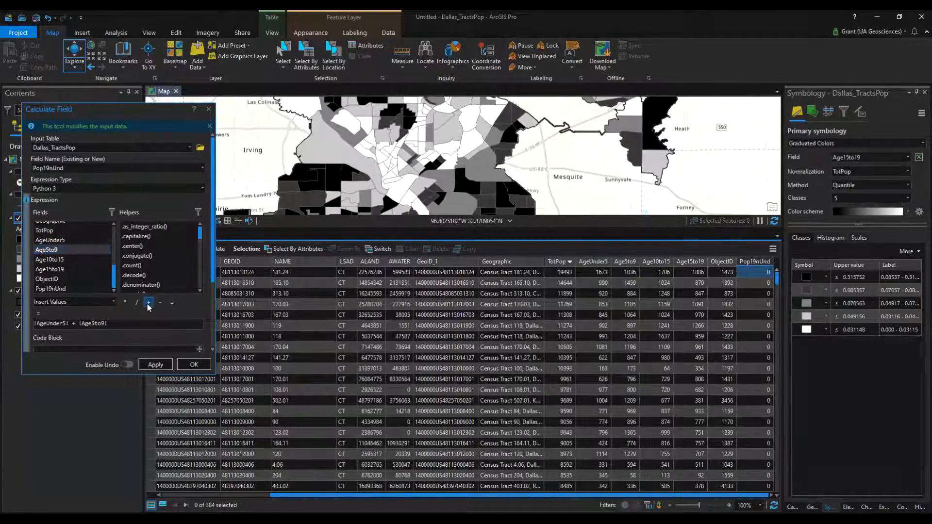
double_click(50, 259)
click(148, 302)
double_click(50, 269)
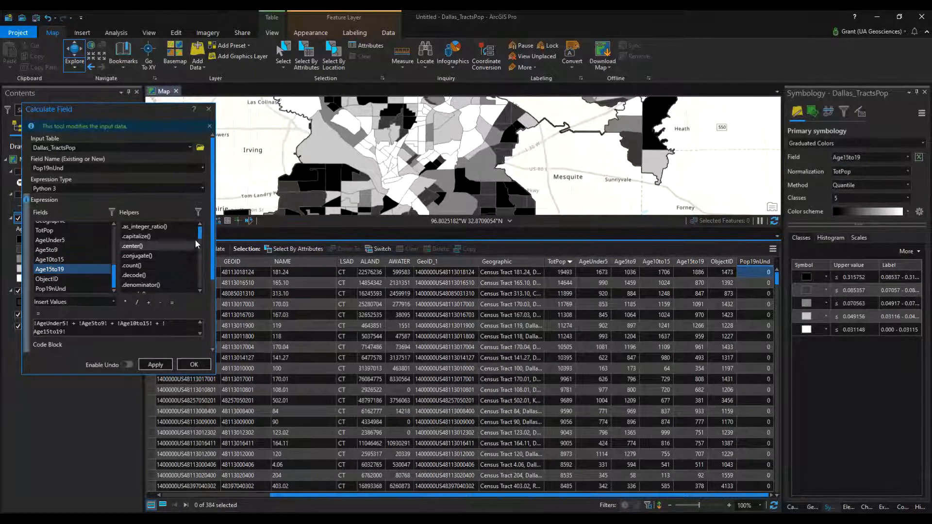
mouse_move(203, 236)
mouse_down()
mouse_move(203, 289)
mouse_move(204, 236)
mouse_up()
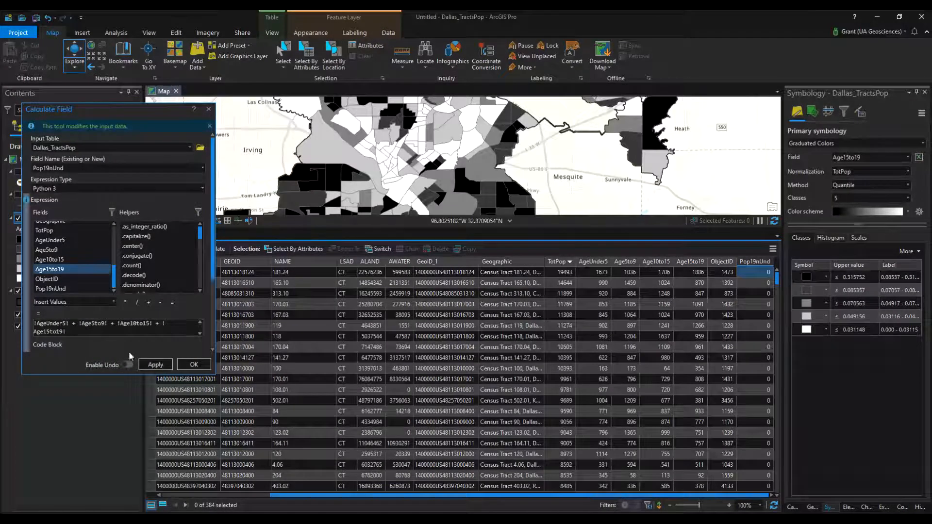
Run the Pop19nUnd calculation, check the first tract's calculated value, and close the Dallas_TractsPop attribute table
click(167, 369)
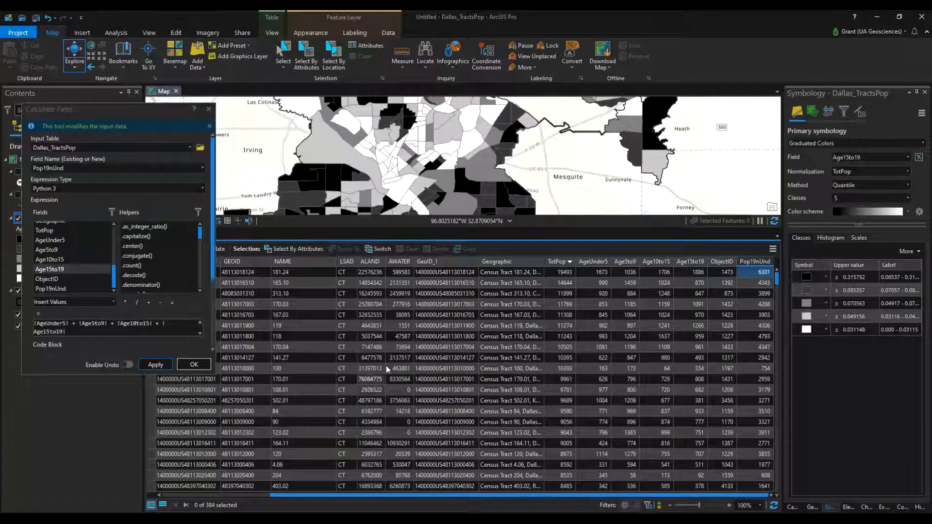
click(746, 275)
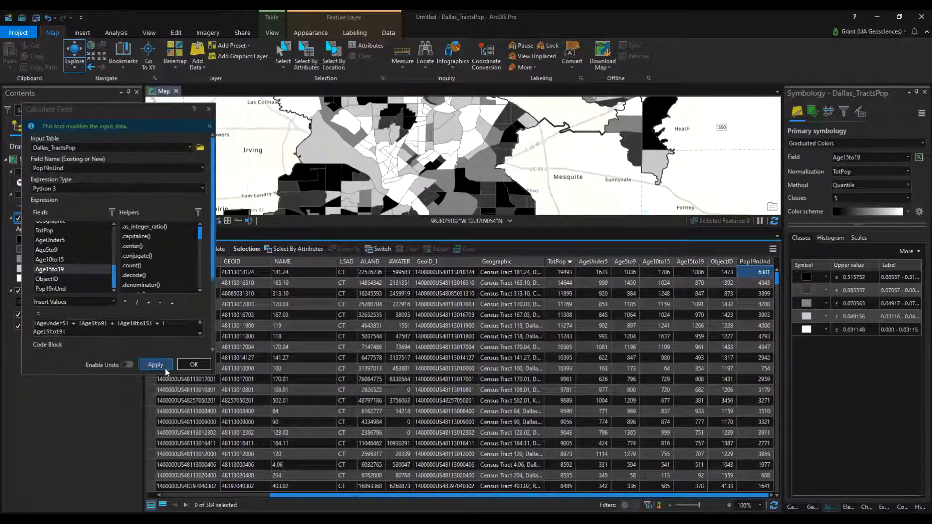
click(193, 365)
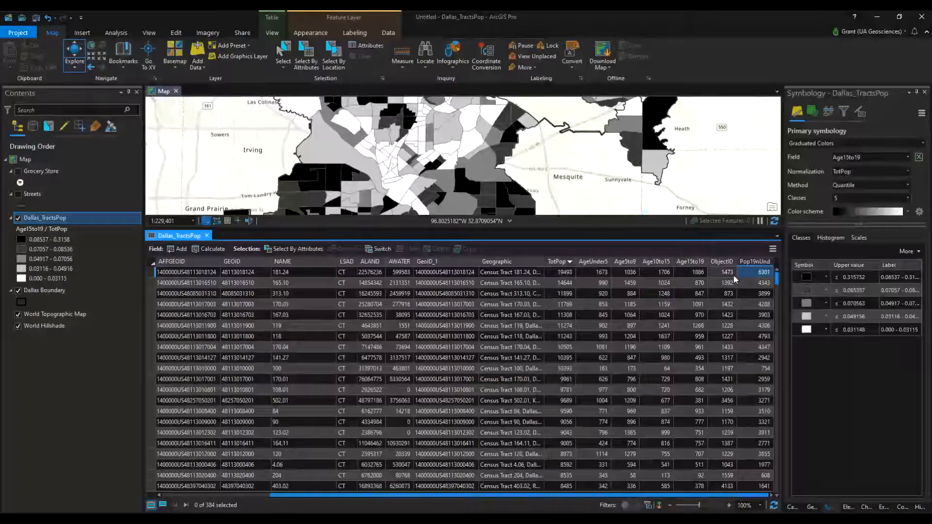
click(749, 277)
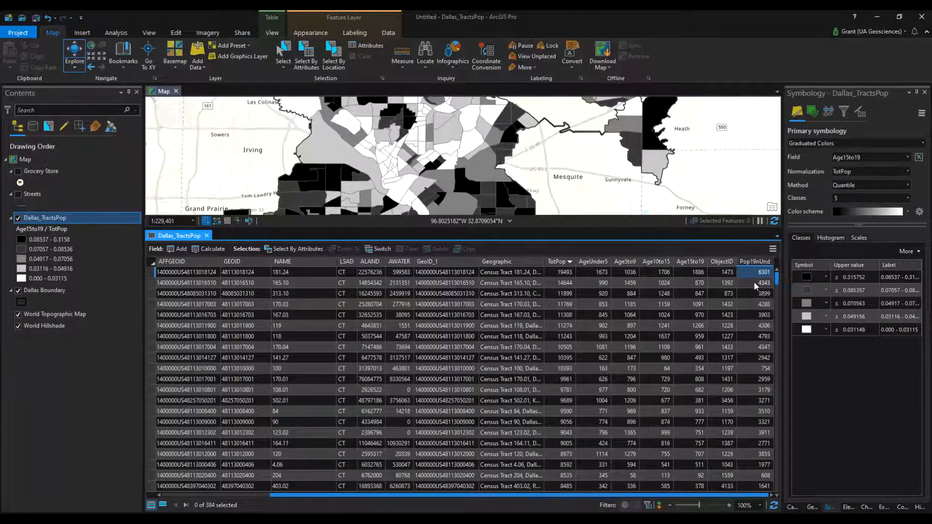
click(760, 272)
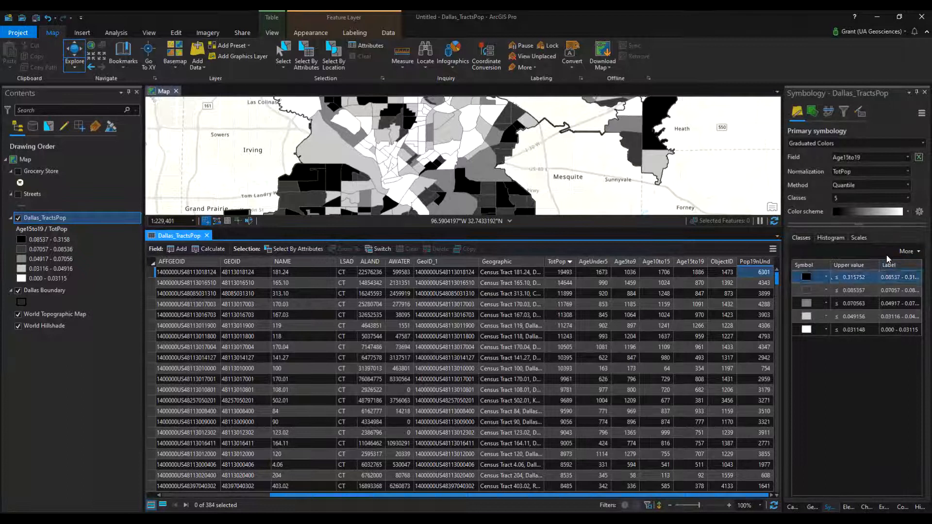
click(207, 235)
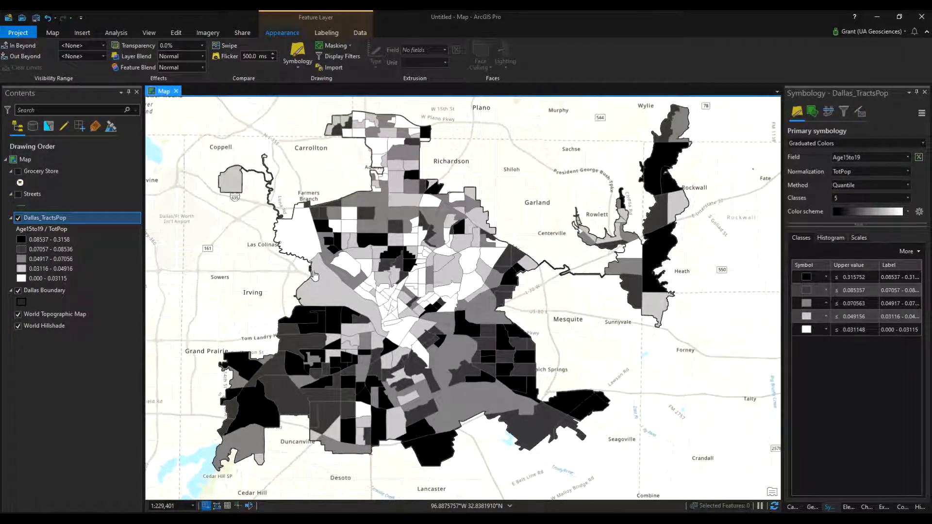
click(50, 33)
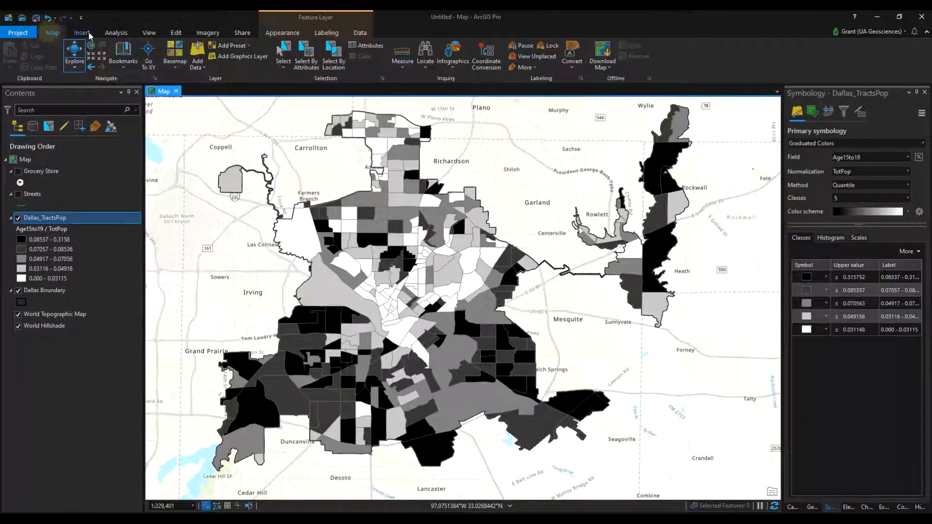
click(82, 33)
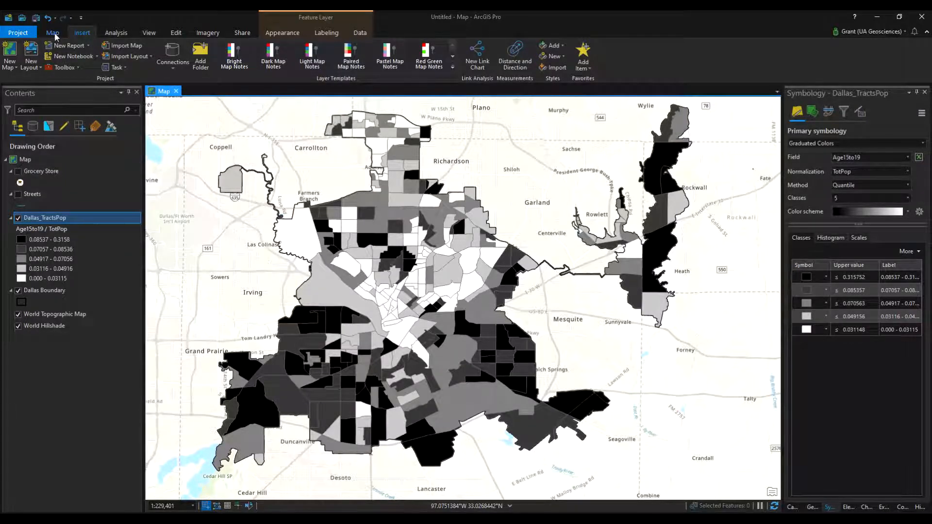
click(53, 33)
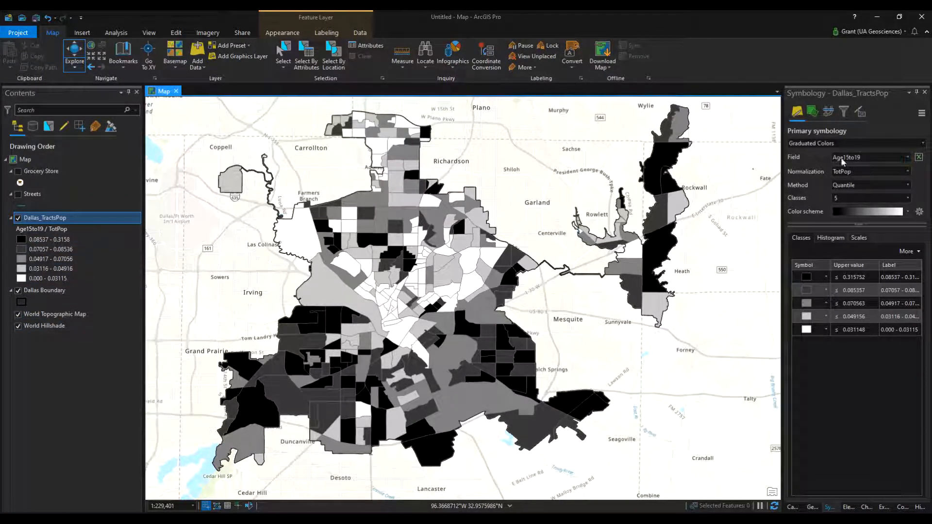
Symbolize Dallas_TractsPop with Graduated Symbols based on the Pop19nUnd field, classified by the Quantile method
click(845, 144)
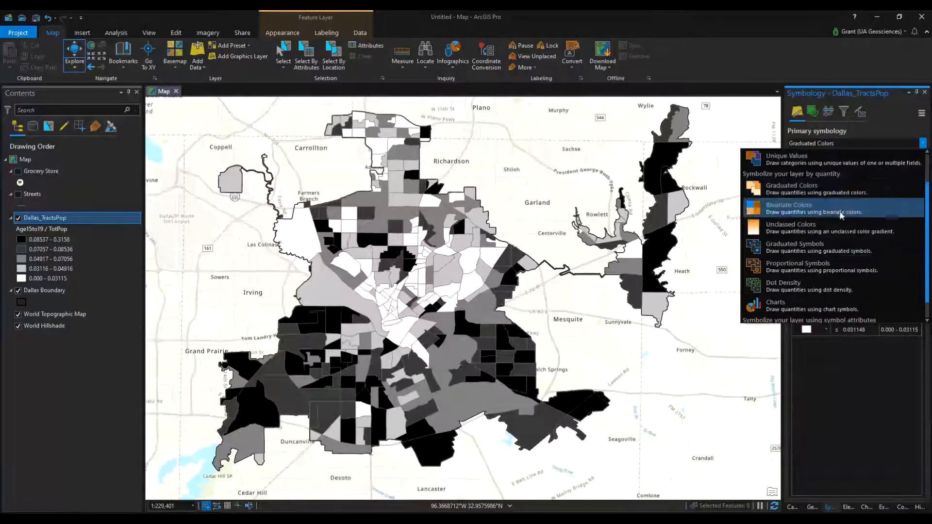
click(833, 245)
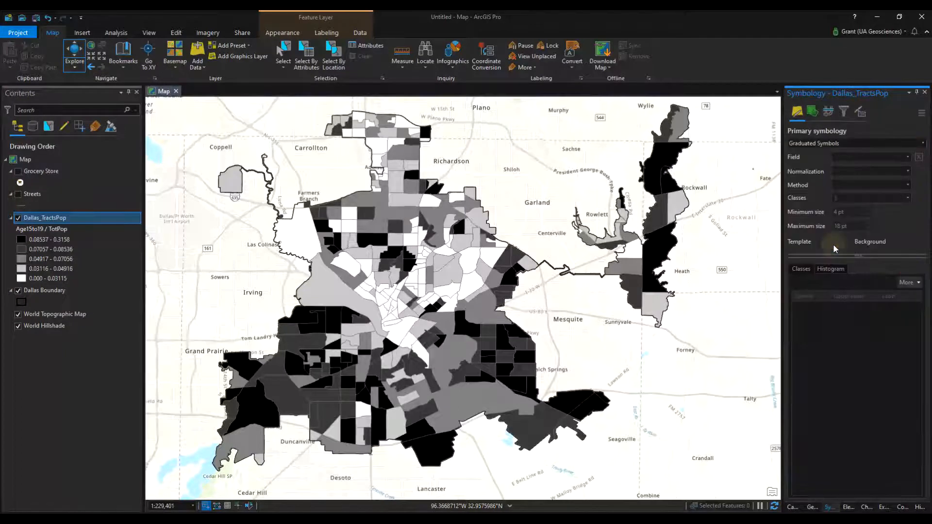
click(905, 158)
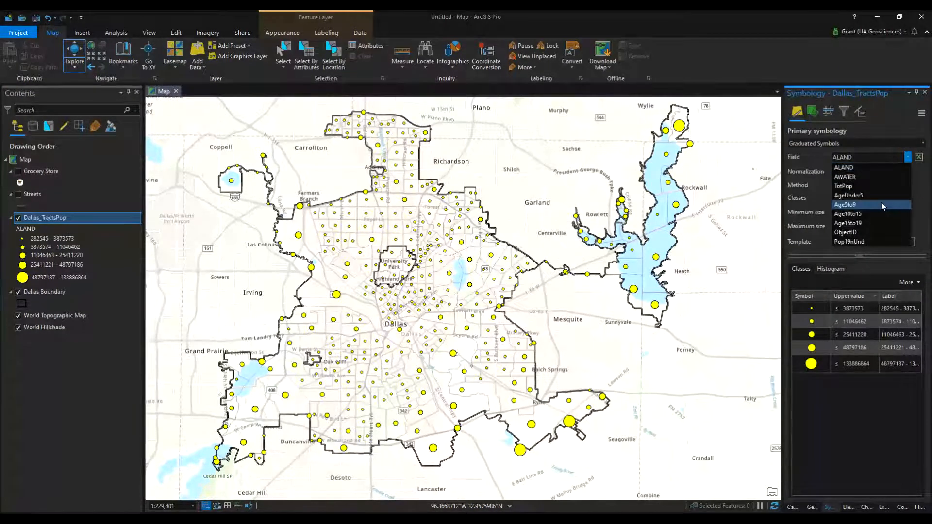
click(876, 241)
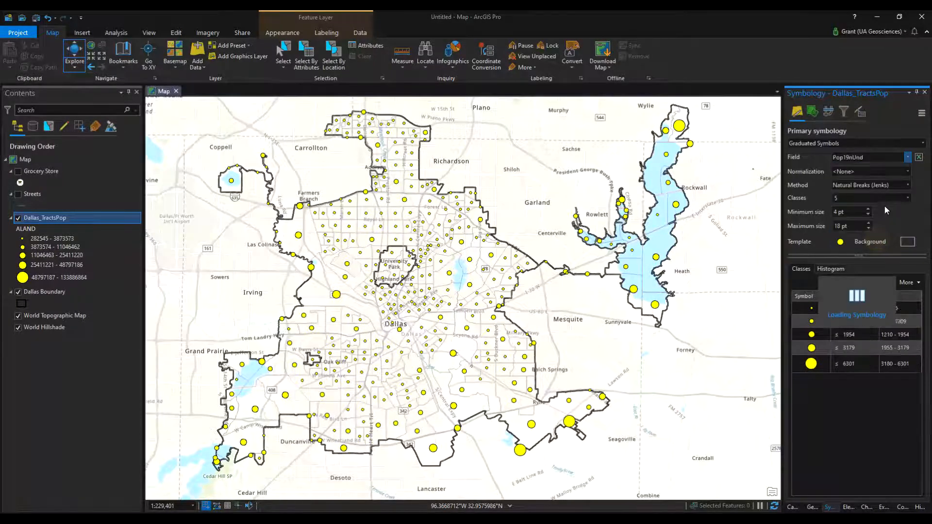
click(898, 187)
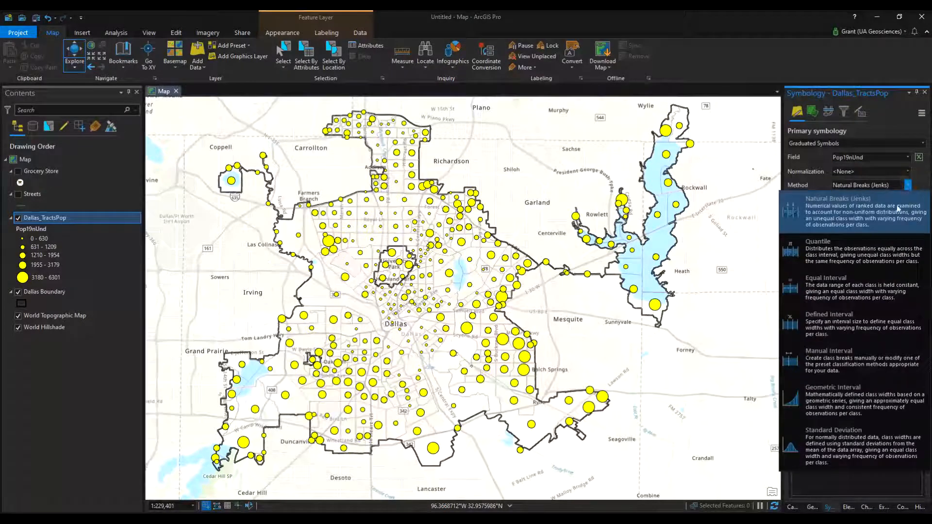
click(875, 248)
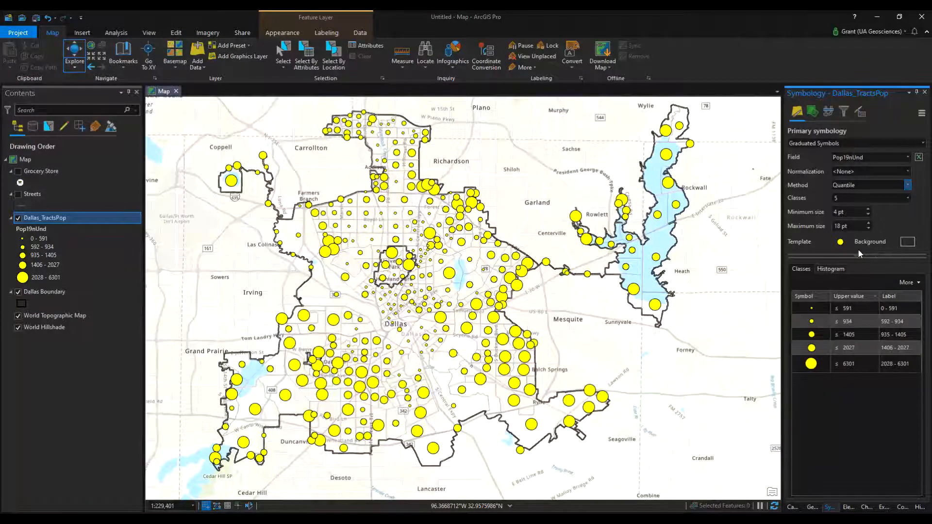
Examine the size and placement of the Pop19nUnd symbols across Dallas, including University Park, the lake near Heath, and the tracts around Reinhardt
scroll(410, 264, up, 6)
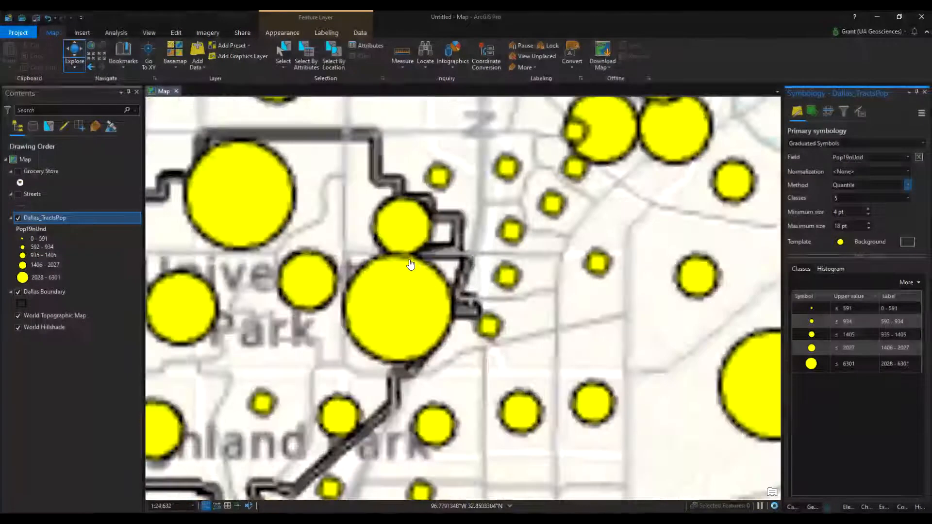
scroll(410, 264, down, 3)
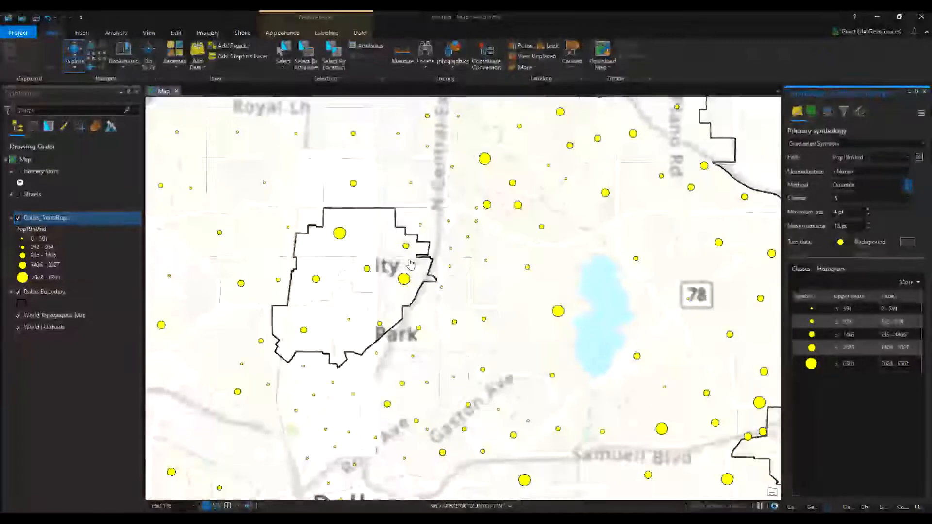
scroll(410, 264, down, 6)
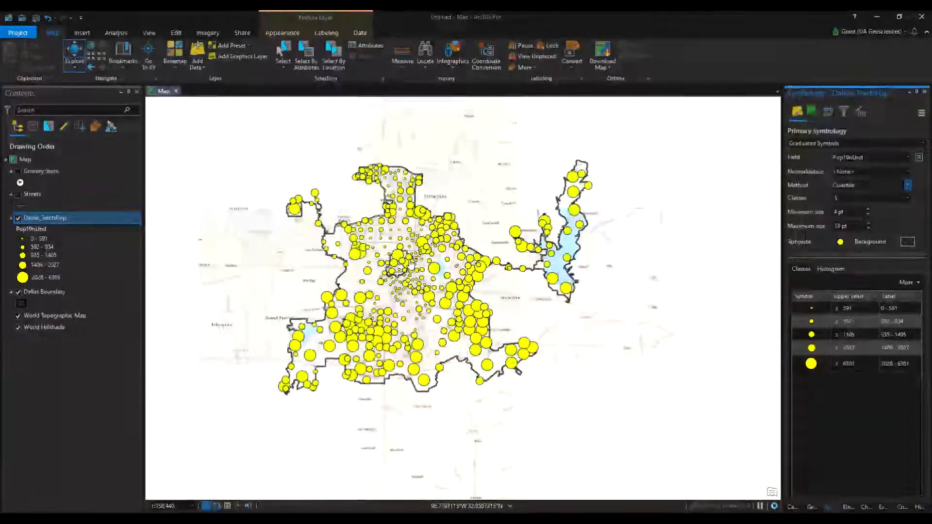
drag(410, 263, 482, 306)
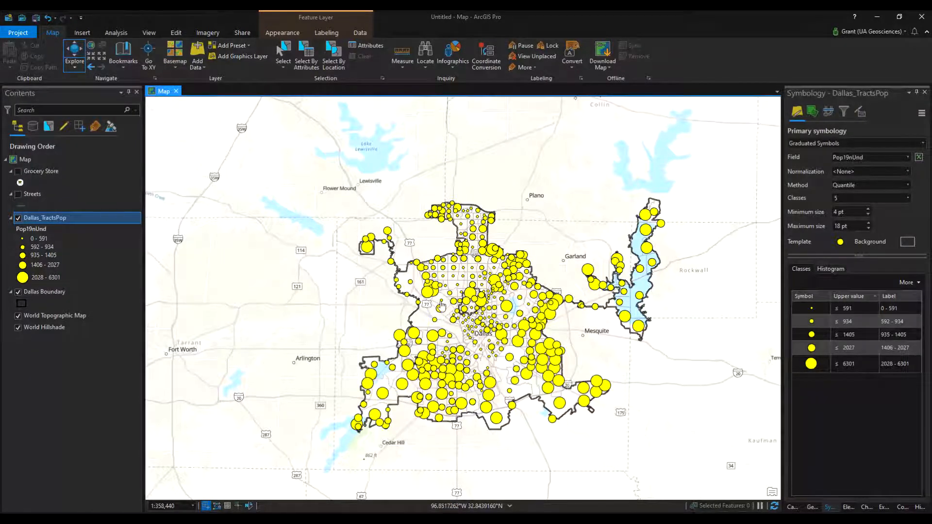
scroll(444, 324, up, 3)
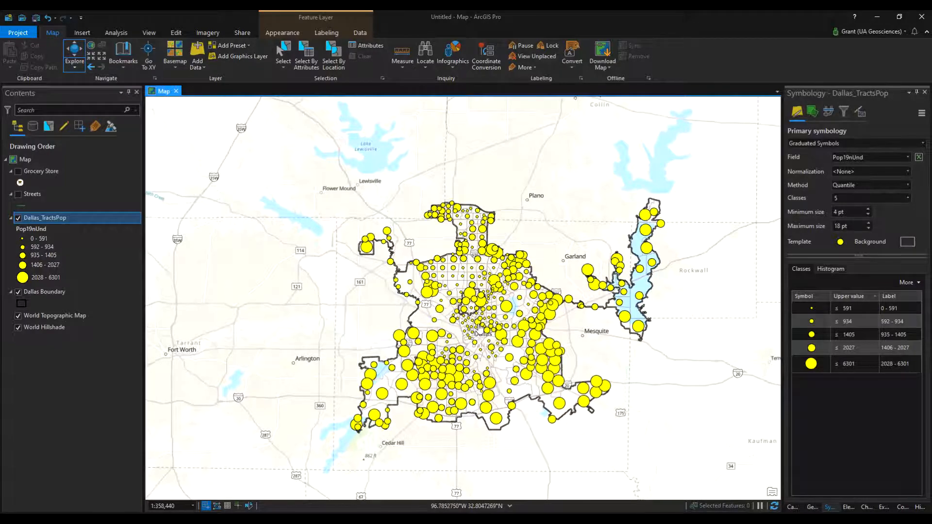
drag(620, 280, 466, 272)
drag(667, 227, 608, 256)
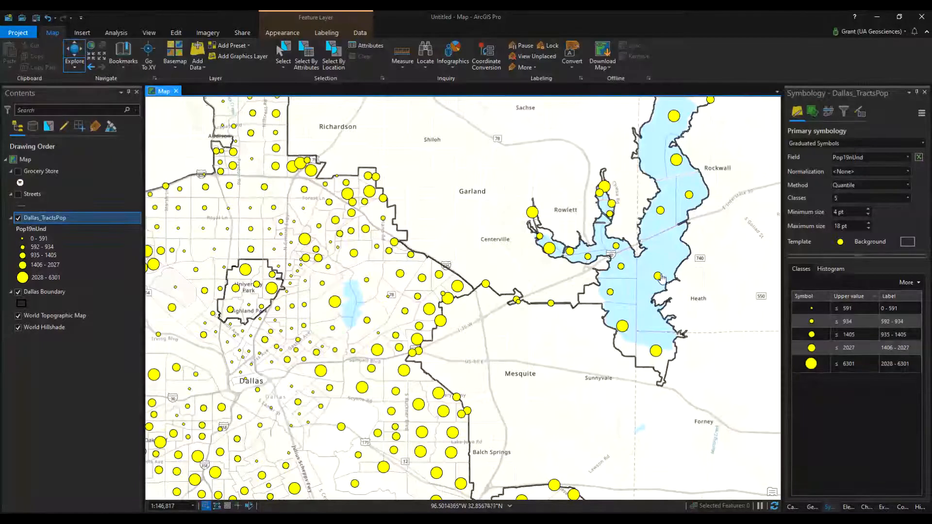
scroll(663, 278, up, 3)
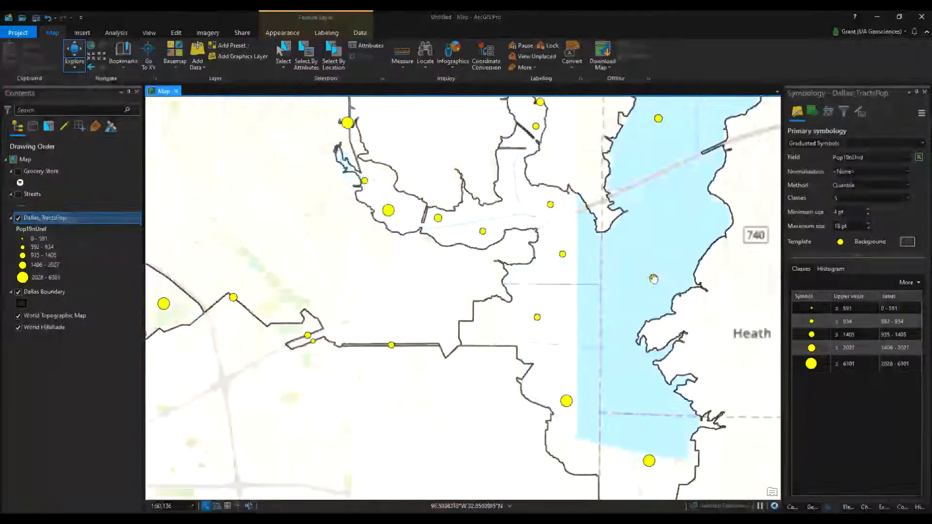
drag(300, 347, 588, 301)
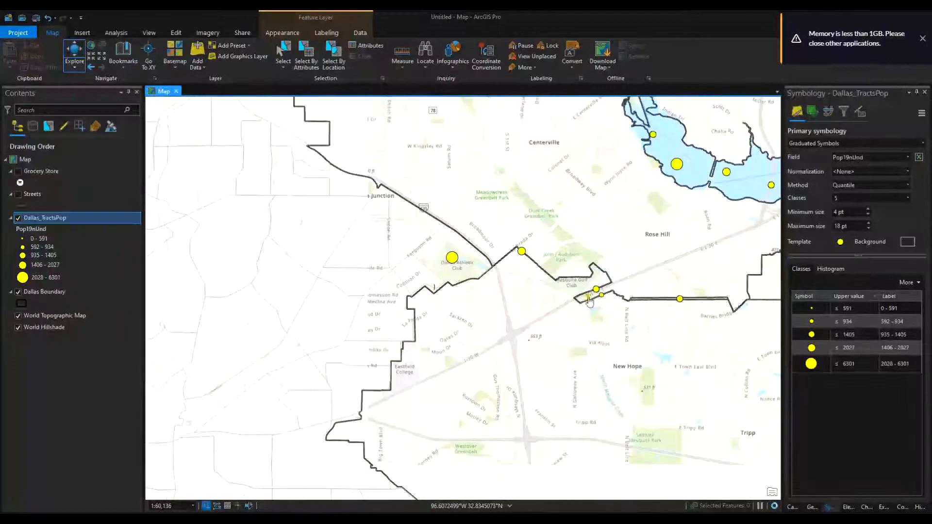
drag(340, 301, 381, 304)
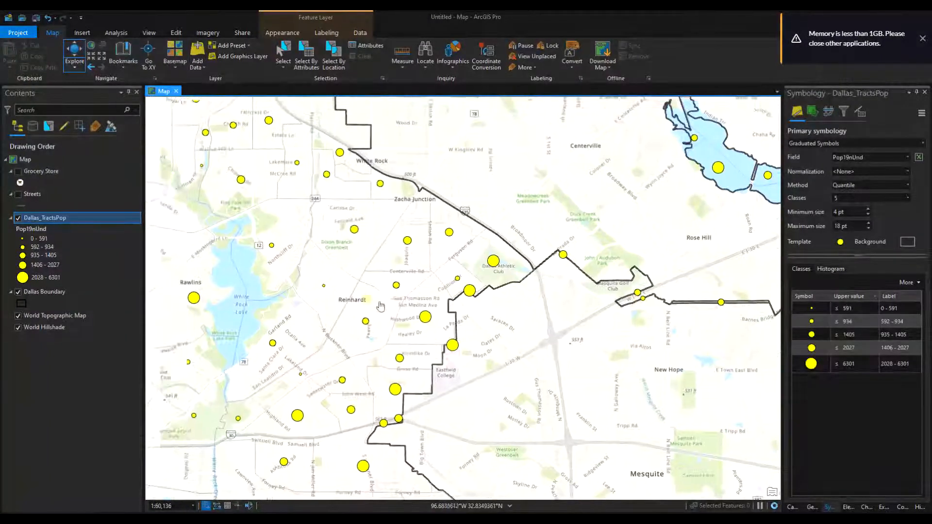
scroll(418, 322, up, 6)
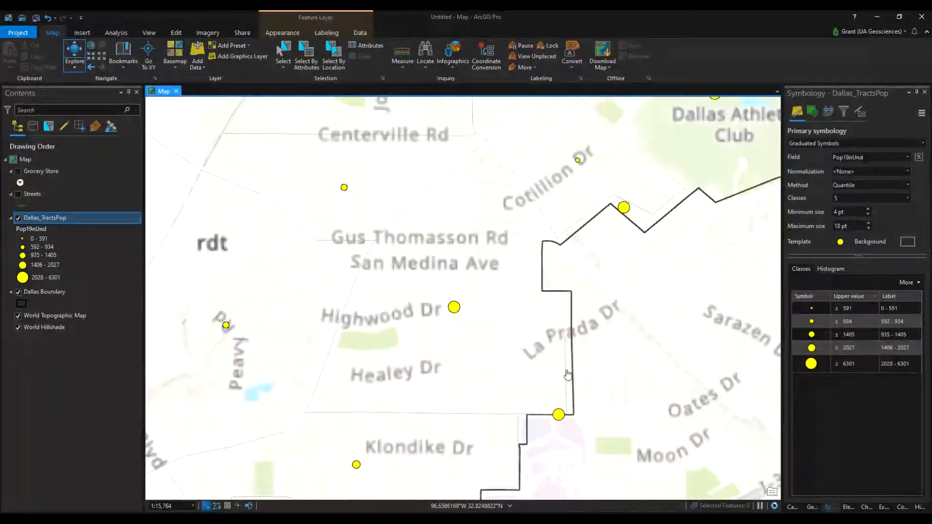
scroll(465, 359, down, 2)
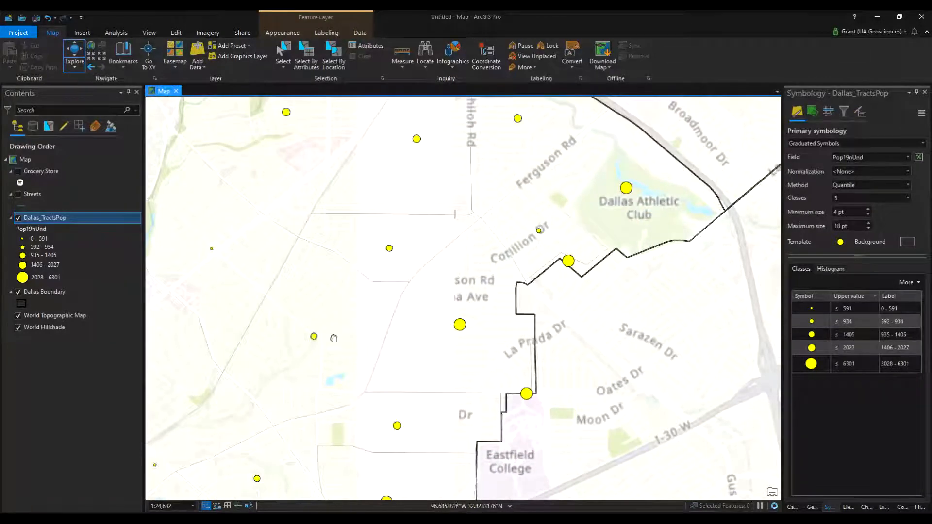
scroll(497, 339, down, 4)
scroll(498, 342, down, 4)
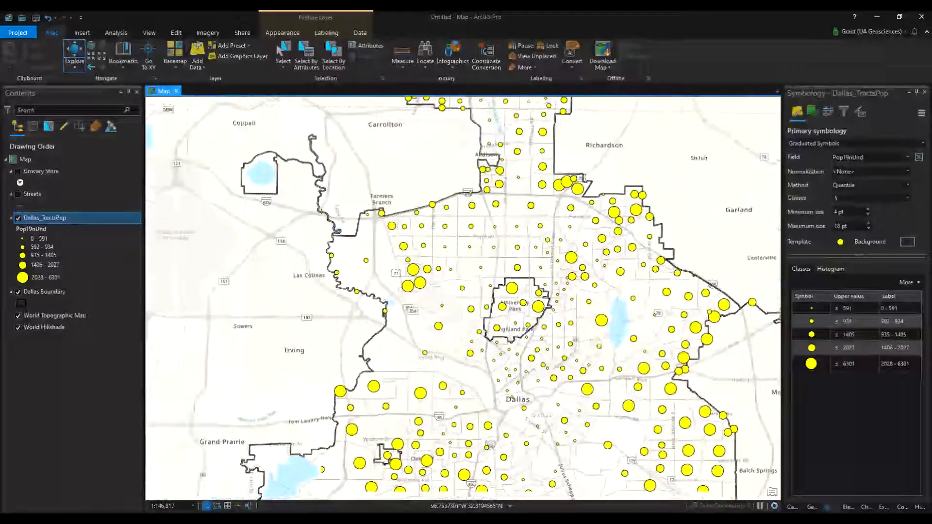